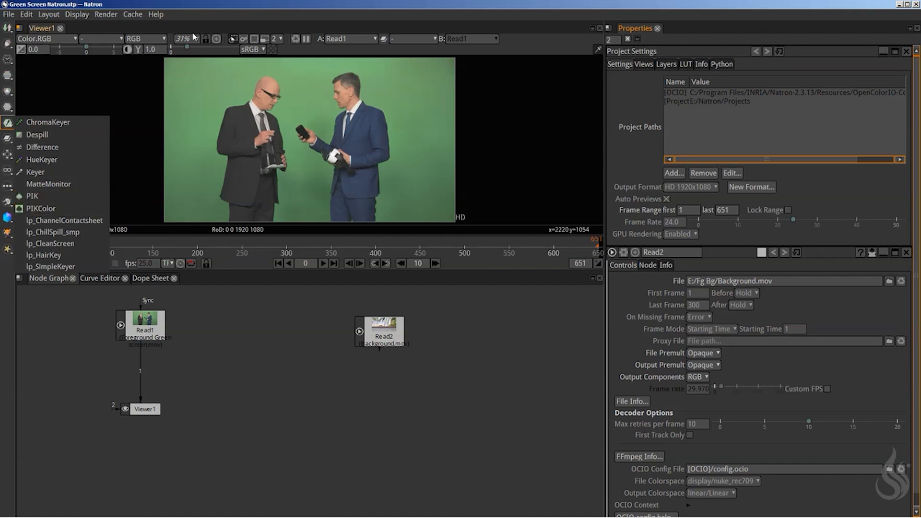
pyautogui.click(202, 3)
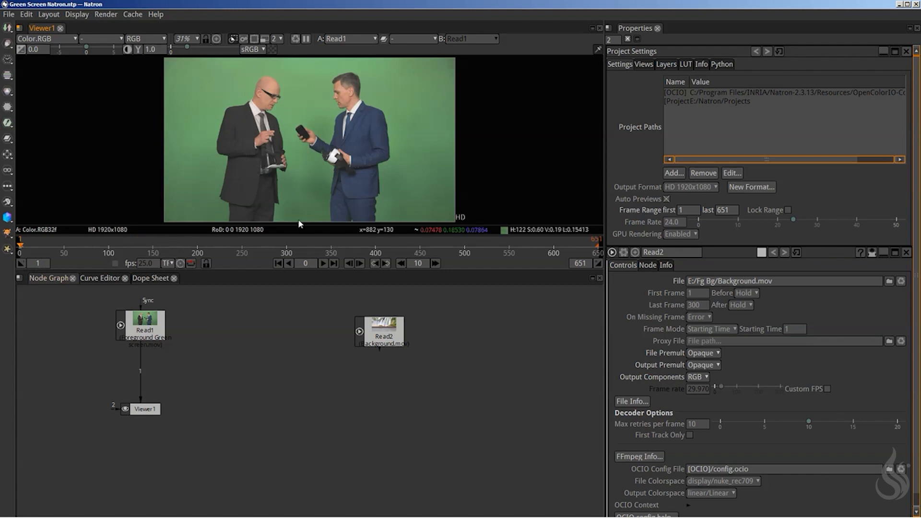
pyautogui.click(8, 124)
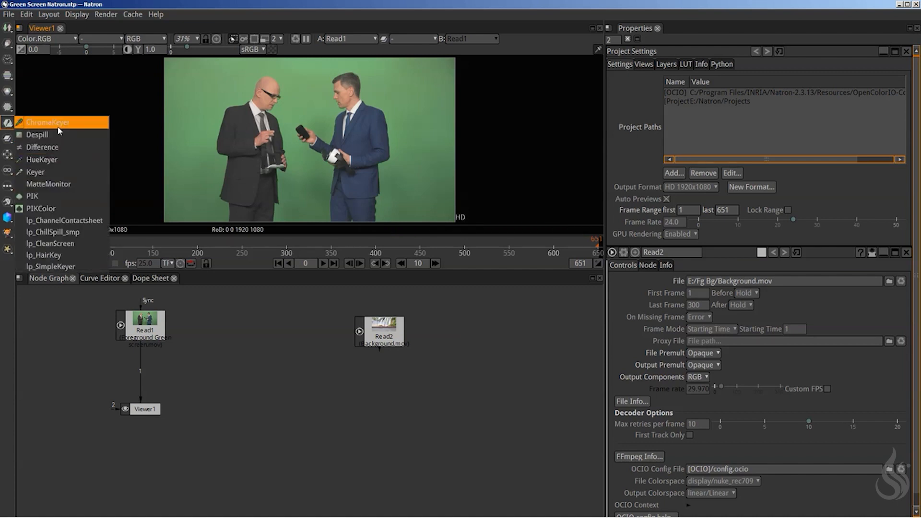
pyautogui.click(180, 13)
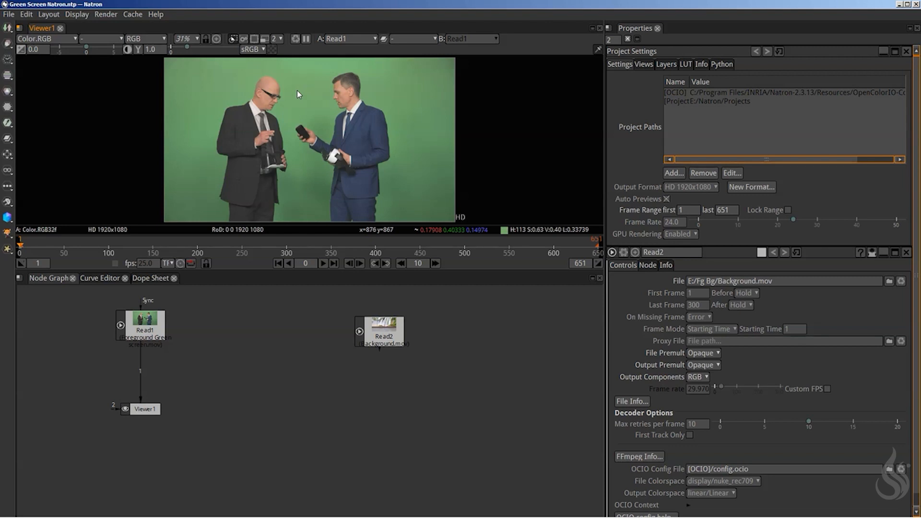
pyautogui.click(8, 122)
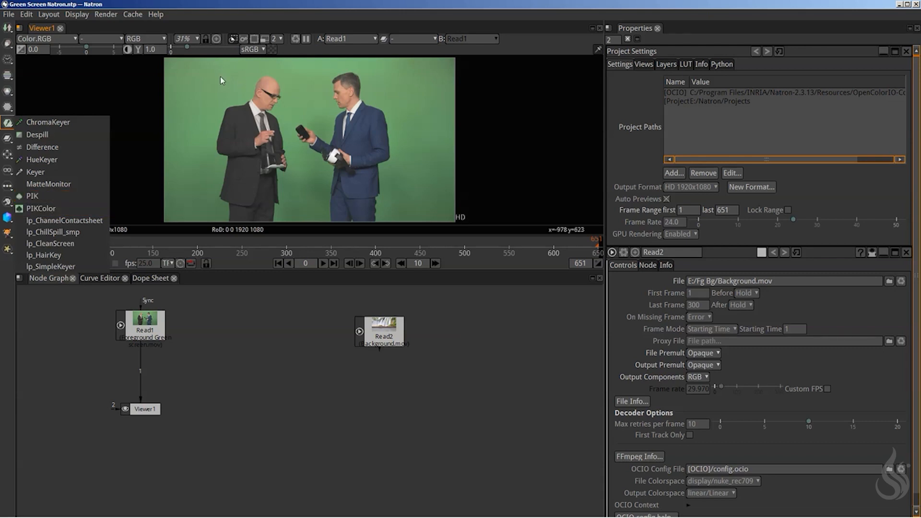
pyautogui.click(233, 2)
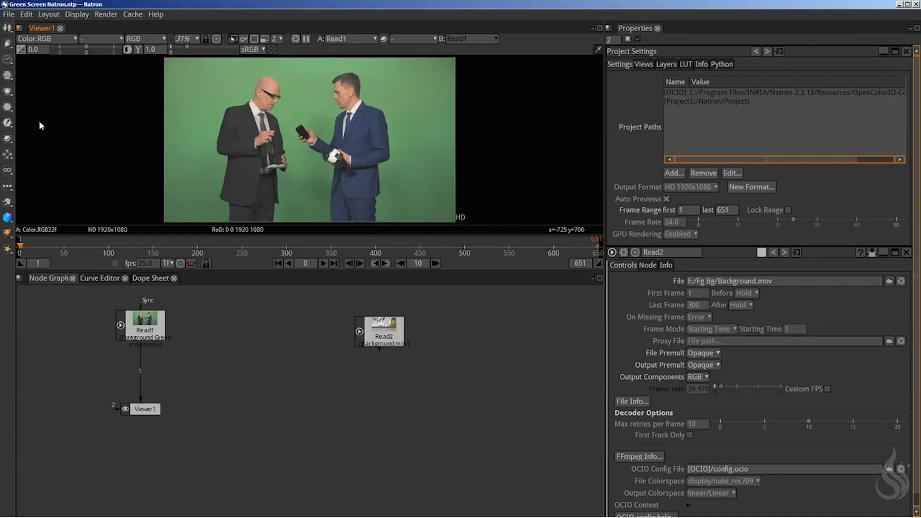
pyautogui.click(8, 123)
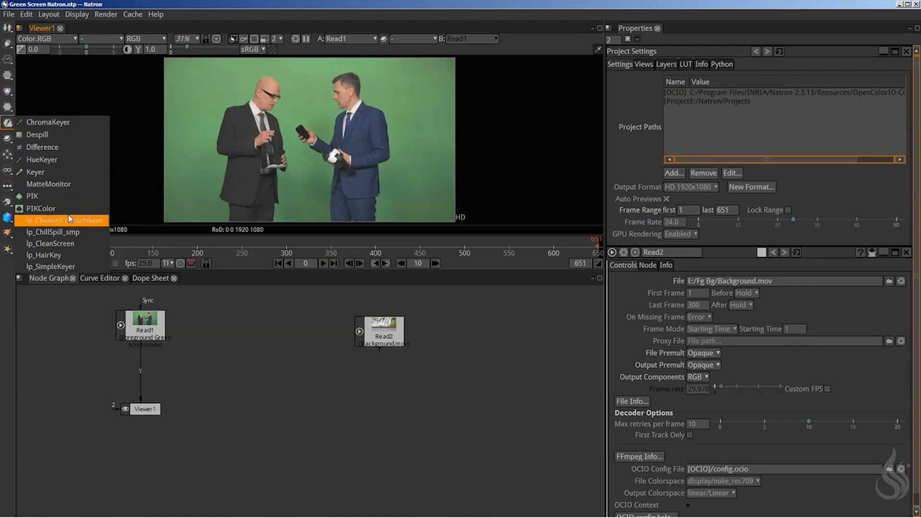
pyautogui.click(272, 3)
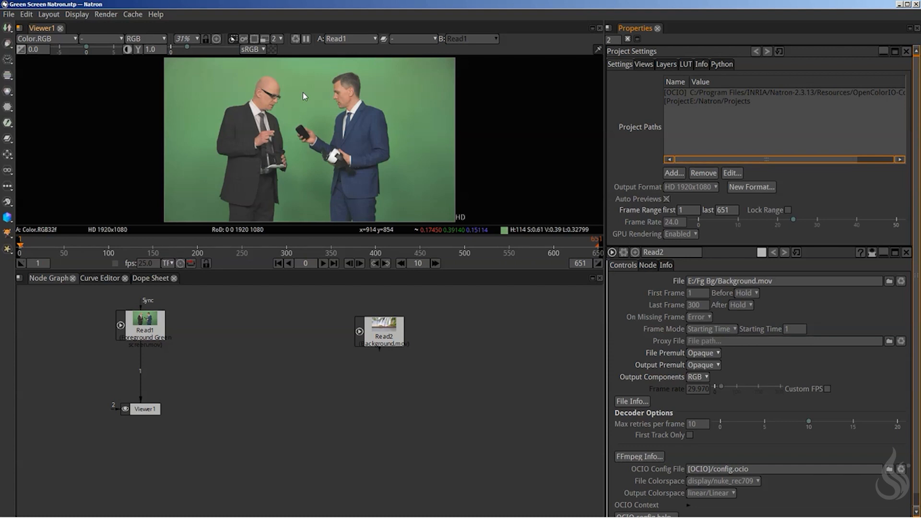
# Add a PIKColor node and a PIK node to the node graph.
pyautogui.click(7, 123)
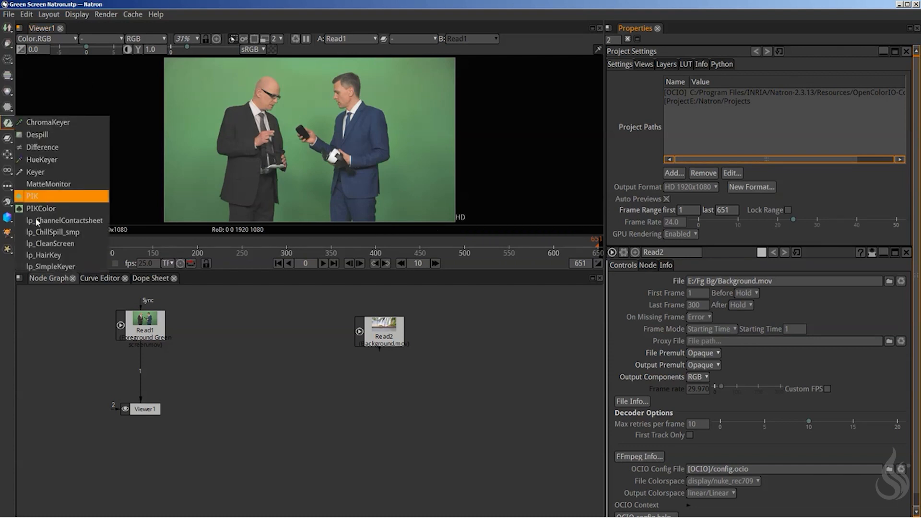
pyautogui.click(42, 209)
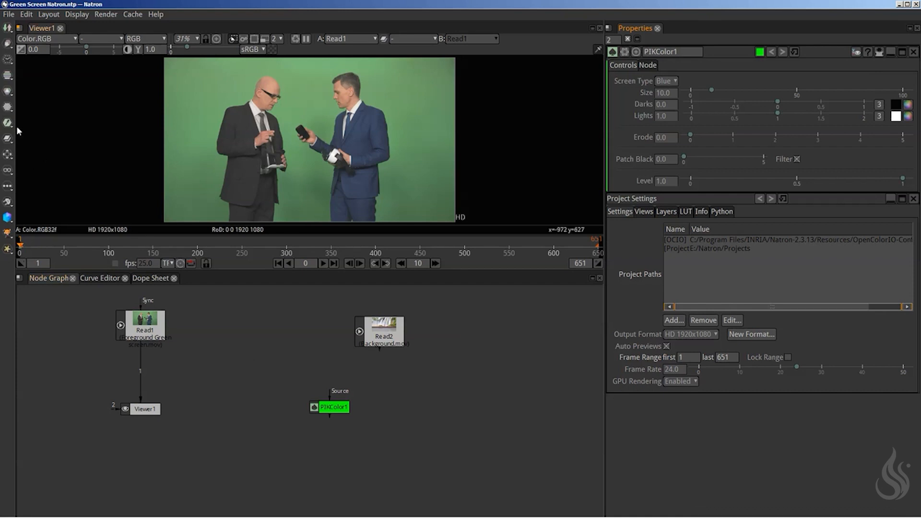
pyautogui.click(9, 125)
pyautogui.moveTo(8, 124)
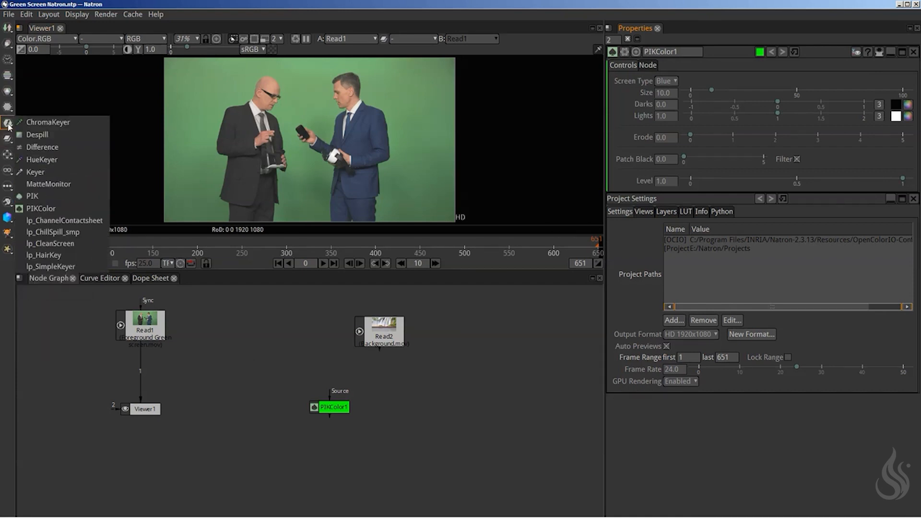
pyautogui.click(54, 198)
# Place the PIKColor and PIK nodes side by side between the foreground and background Read nodes, with PIKColor nearer Read1.
pyautogui.moveTo(321, 407); pyautogui.dragTo(216, 381)
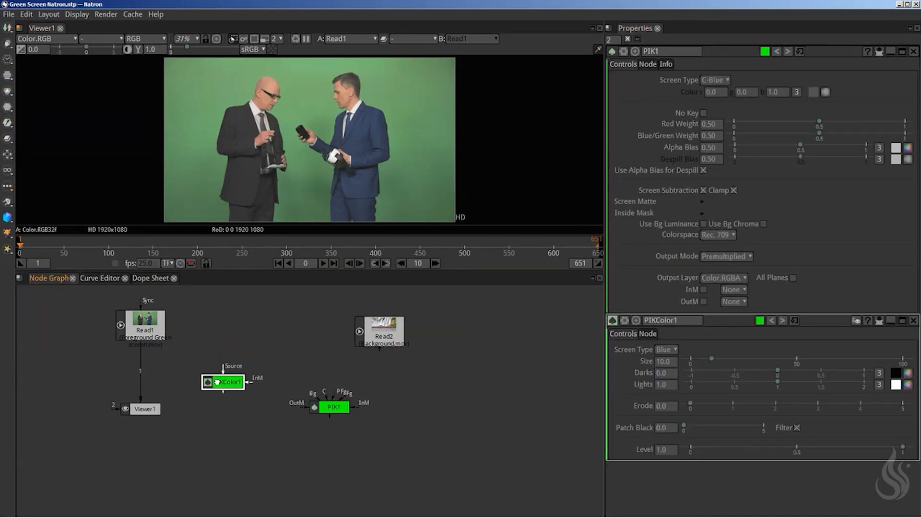
pyautogui.moveTo(328, 404); pyautogui.dragTo(211, 346)
pyautogui.moveTo(215, 382); pyautogui.dragTo(296, 377)
pyautogui.moveTo(212, 378); pyautogui.dragTo(192, 380)
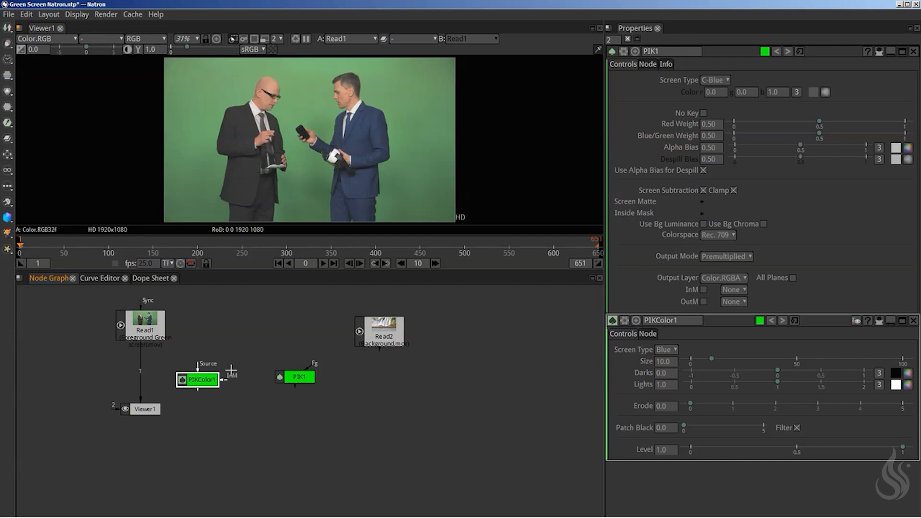
pyautogui.moveTo(295, 378)
pyautogui.mouseDown()
pyautogui.moveTo(284, 352)
pyautogui.moveTo(288, 396)
pyautogui.moveTo(303, 378)
pyautogui.mouseUp()
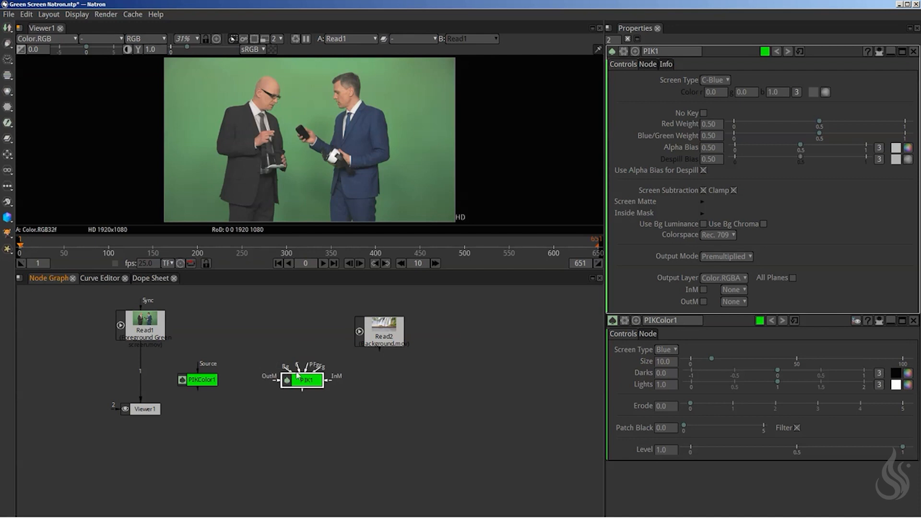
pyautogui.moveTo(302, 381)
pyautogui.mouseDown()
pyautogui.moveTo(303, 365)
pyautogui.moveTo(303, 376)
pyautogui.mouseUp()
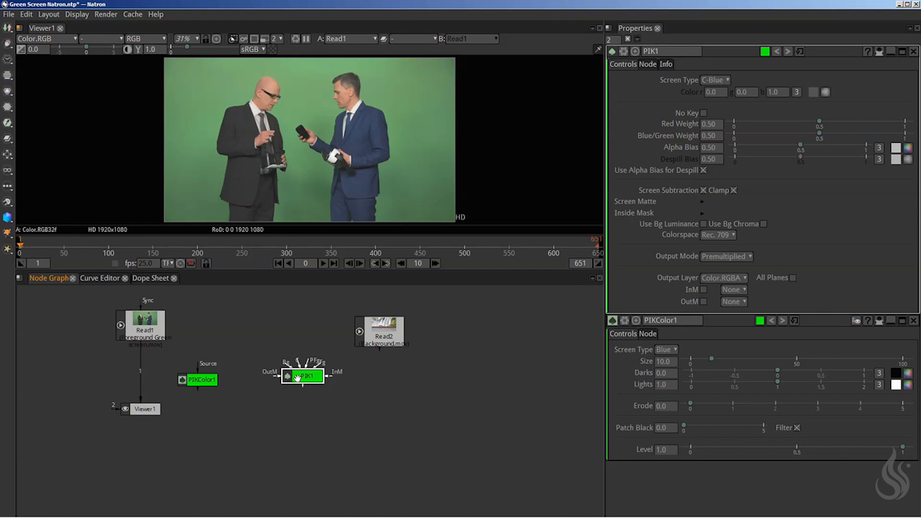
pyautogui.moveTo(311, 371); pyautogui.dragTo(314, 378)
pyautogui.moveTo(208, 384); pyautogui.dragTo(214, 383)
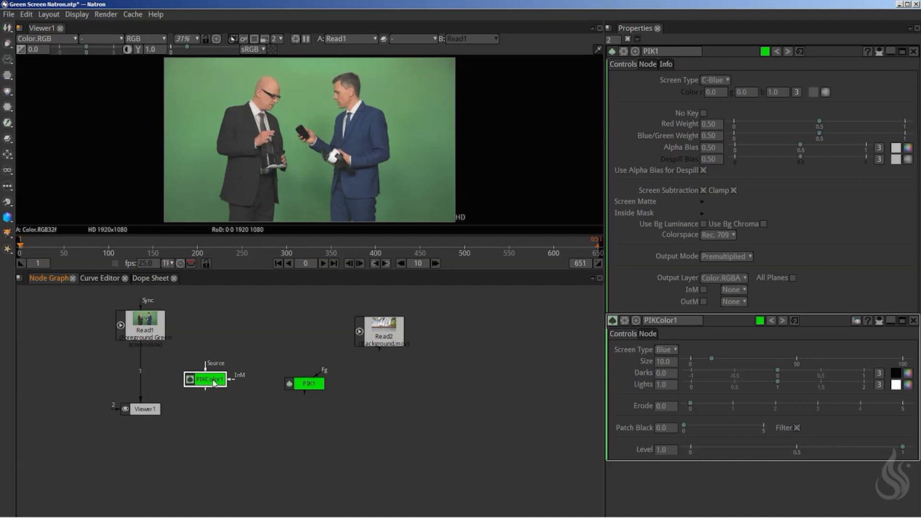
pyautogui.moveTo(207, 382)
pyautogui.mouseDown()
pyautogui.moveTo(205, 372)
pyautogui.moveTo(245, 333)
pyautogui.moveTo(212, 383)
pyautogui.mouseUp()
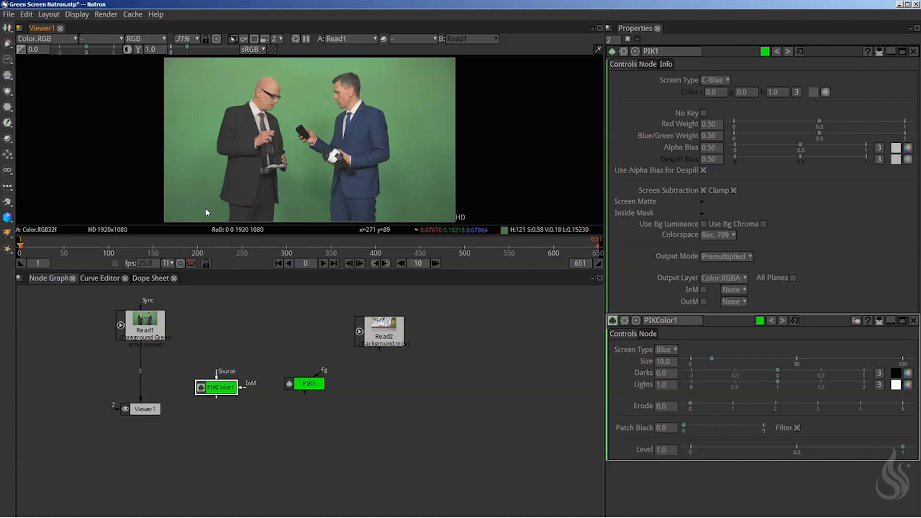
pyautogui.moveTo(215, 392)
pyautogui.mouseDown()
pyautogui.moveTo(223, 389)
pyautogui.moveTo(212, 385)
pyautogui.mouseUp()
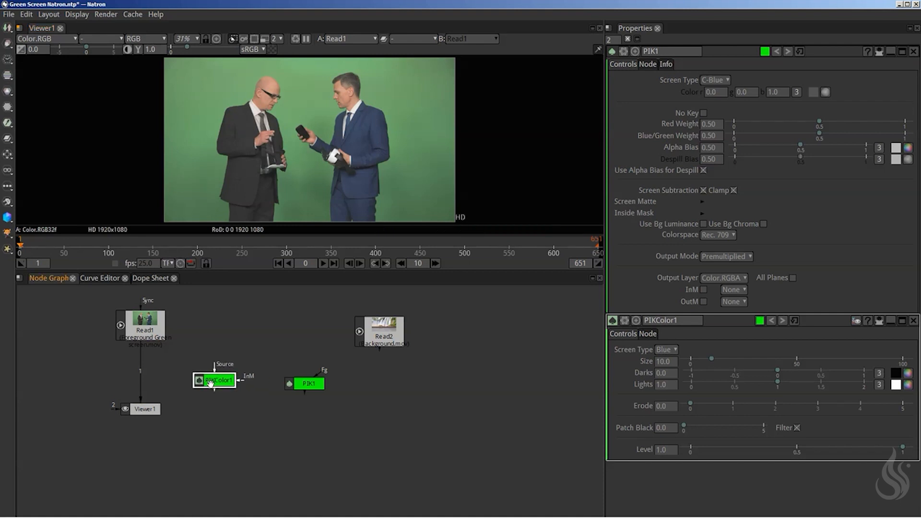
pyautogui.moveTo(312, 385); pyautogui.dragTo(297, 382)
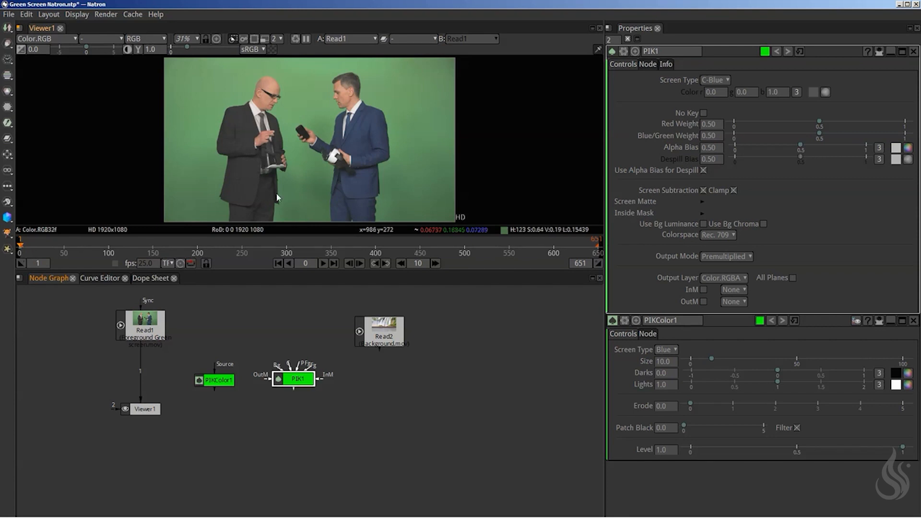
# Insert PIKColor1 into the connection between Read1 and Viewer1, and connect PIK1's C input to PIKColor1.
pyautogui.moveTo(214, 380); pyautogui.dragTo(149, 374)
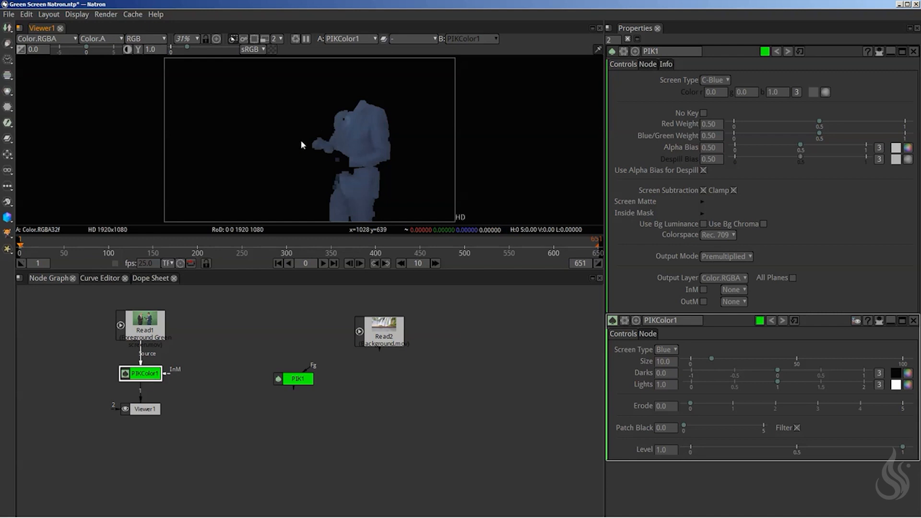
pyautogui.moveTo(290, 382); pyautogui.dragTo(274, 380)
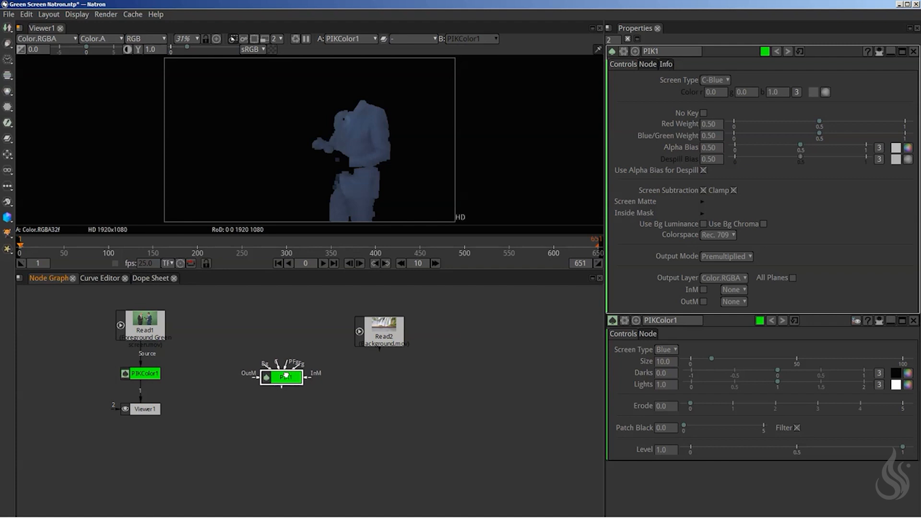
pyautogui.click(143, 372)
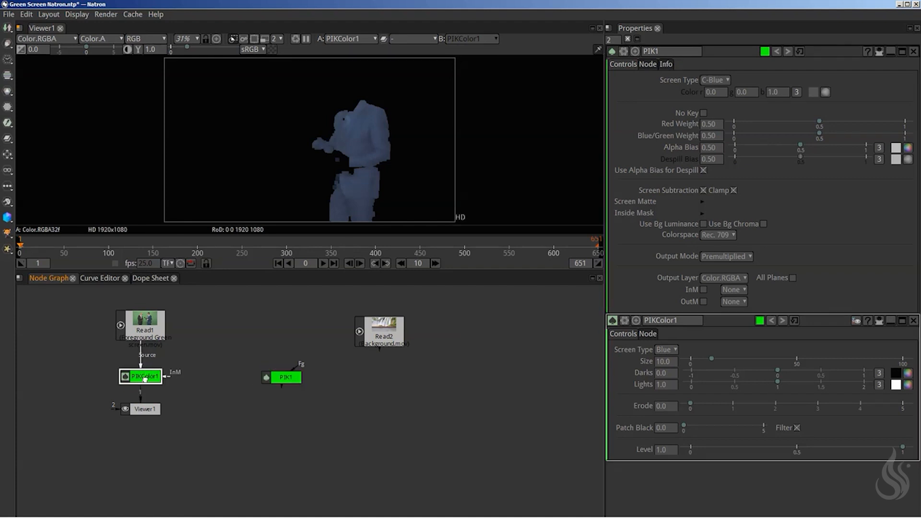
pyautogui.click(283, 374)
pyautogui.moveTo(277, 359); pyautogui.dragTo(154, 371)
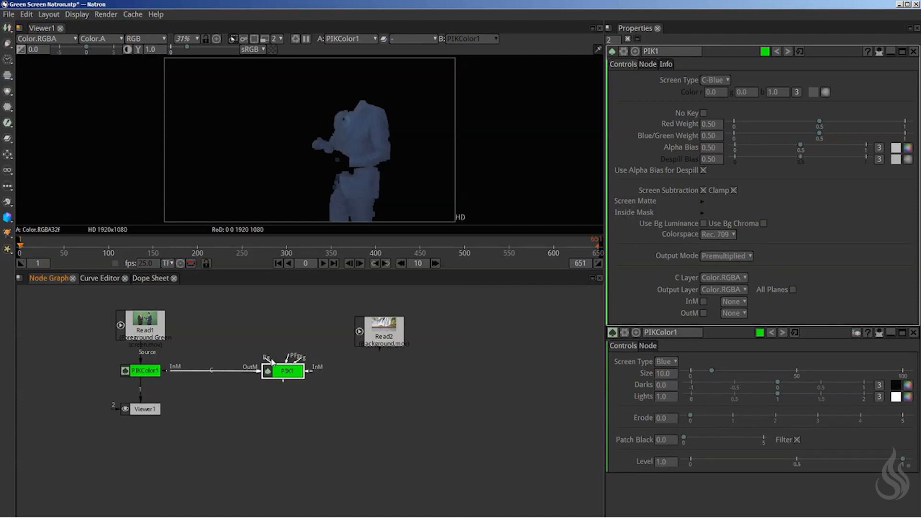
# Connect PIK1's Bg input to Read2 and its Fg input to Read1, accepting the frame rate warnings.
pyautogui.moveTo(270, 360); pyautogui.dragTo(376, 337)
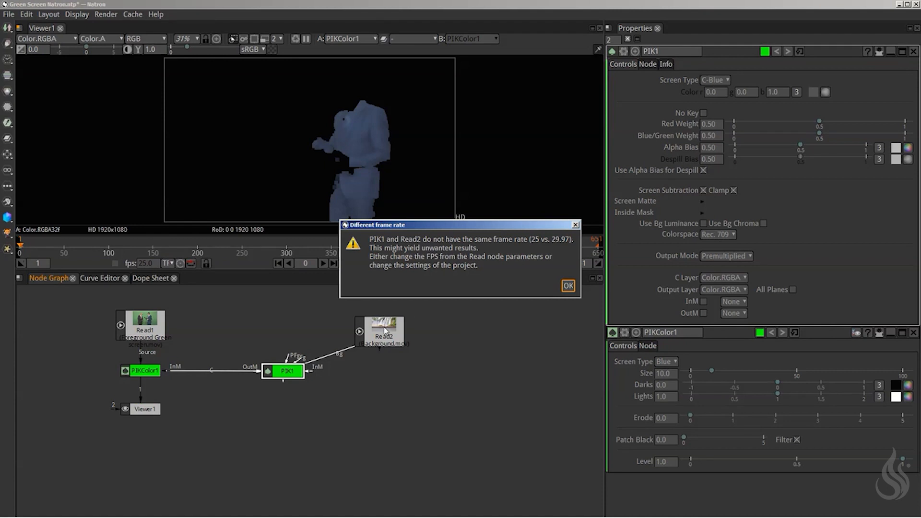
pyautogui.click(568, 286)
pyautogui.moveTo(379, 330); pyautogui.dragTo(380, 324)
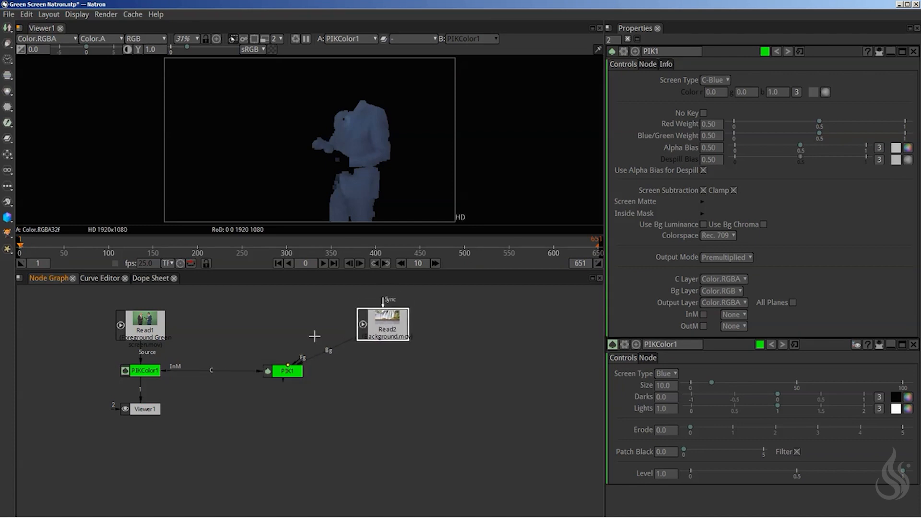
pyautogui.moveTo(303, 360); pyautogui.dragTo(158, 331)
pyautogui.click(567, 286)
# Add a Merge node to the node graph below Read2.
pyautogui.click(340, 378)
pyautogui.press('Tab')
pyautogui.write('merge')
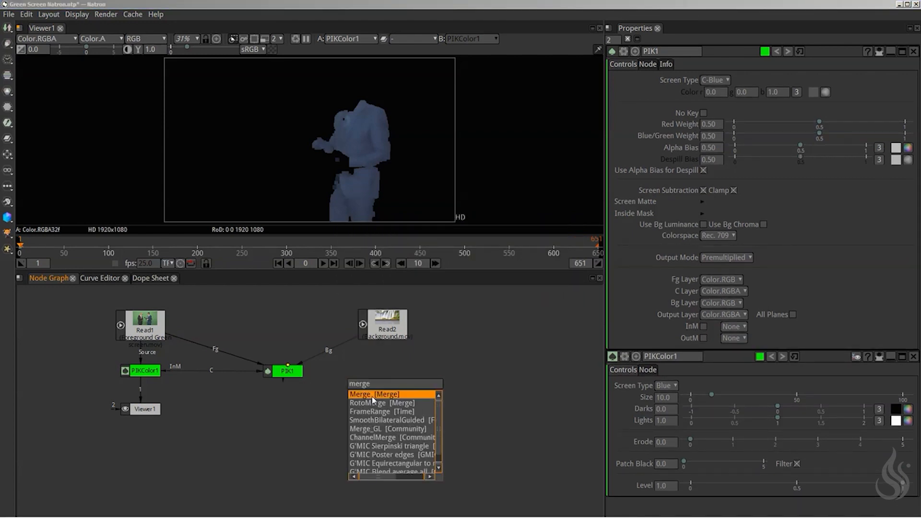
pyautogui.press('Return')
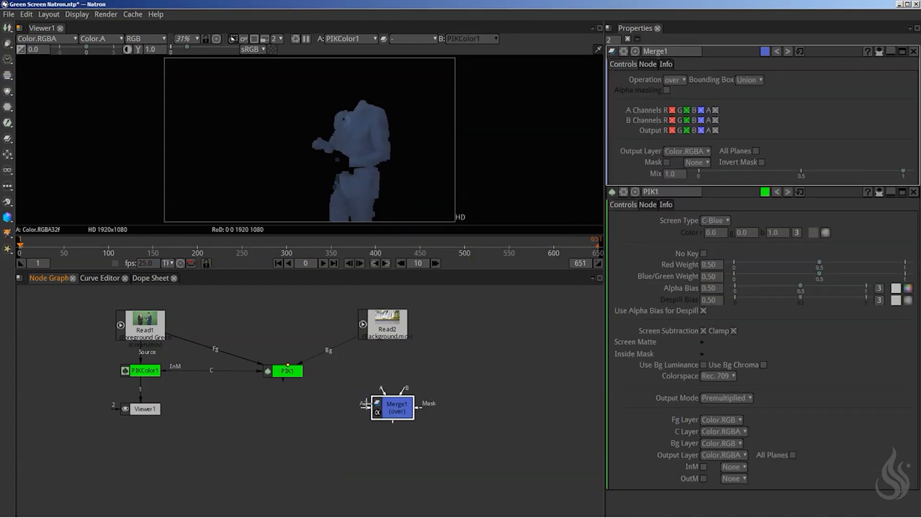
# Connect the Merge node's B input to Read2 and its A input to PIK1, and place it beneath Read2.
pyautogui.click(276, 371)
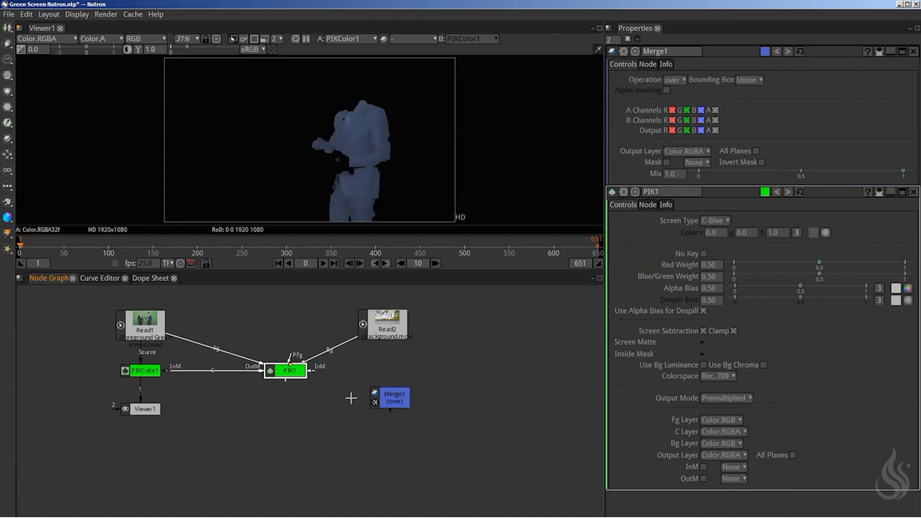
pyautogui.moveTo(393, 397); pyautogui.dragTo(386, 324)
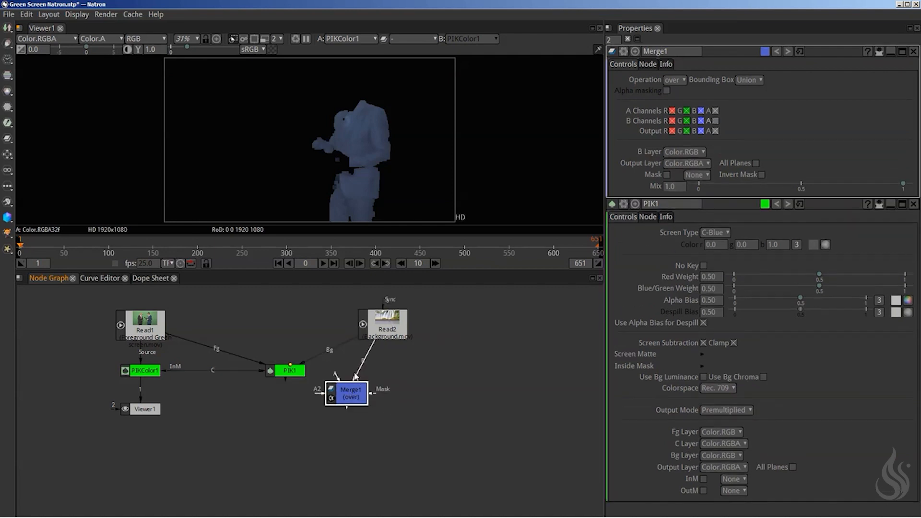
pyautogui.moveTo(338, 376); pyautogui.dragTo(285, 372)
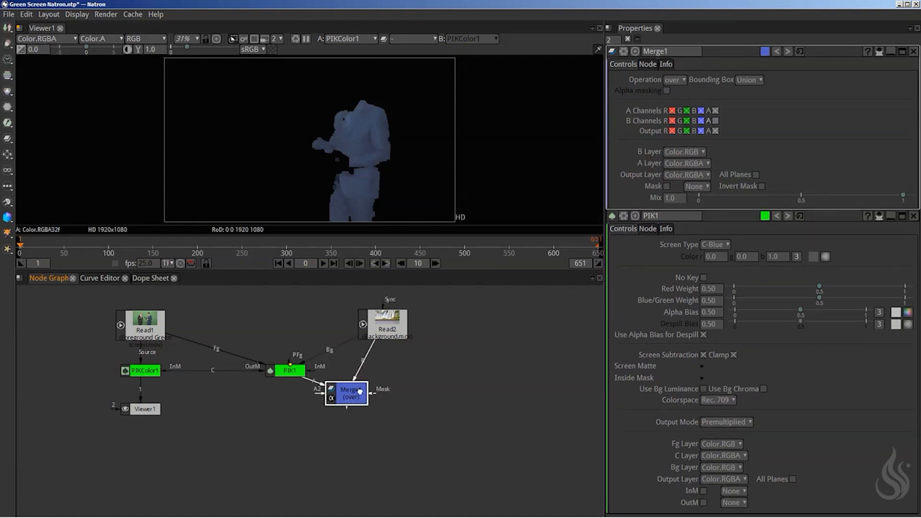
pyautogui.moveTo(357, 390); pyautogui.dragTo(403, 378)
pyautogui.click(309, 445)
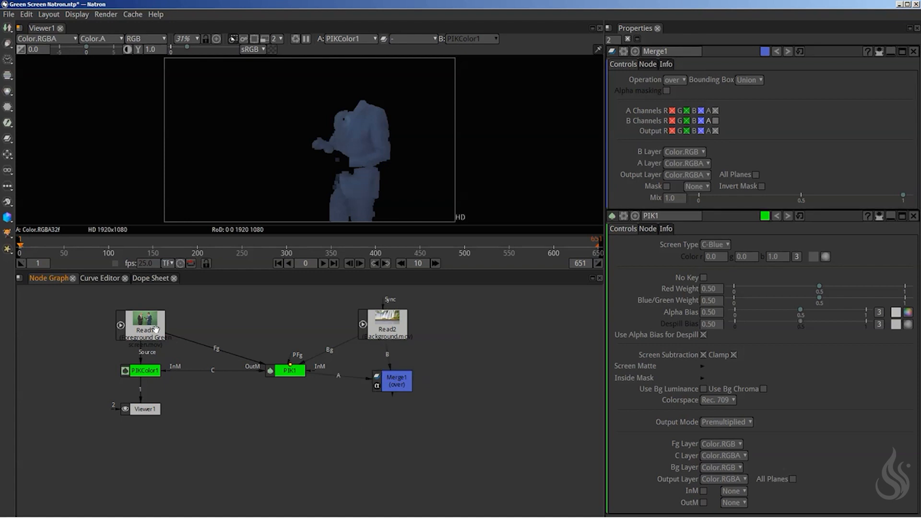
# Tidy the graph by lowering Viewer1, lining up PIKColor1, PIK1 and Merge1 in a row, and centring Read2 above Merge1.
pyautogui.moveTo(146, 410); pyautogui.dragTo(145, 446)
pyautogui.moveTo(135, 374); pyautogui.dragTo(135, 387)
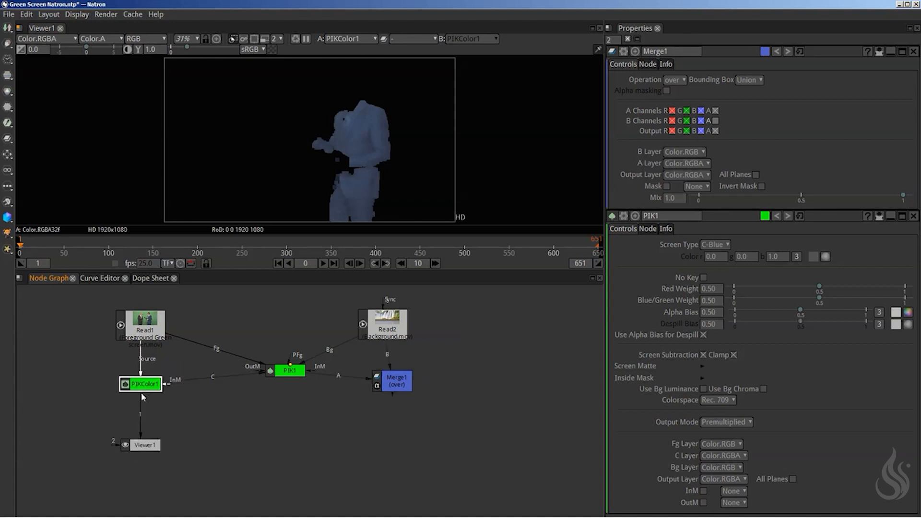
pyautogui.moveTo(292, 372); pyautogui.dragTo(290, 386)
pyautogui.moveTo(384, 334); pyautogui.dragTo(403, 341)
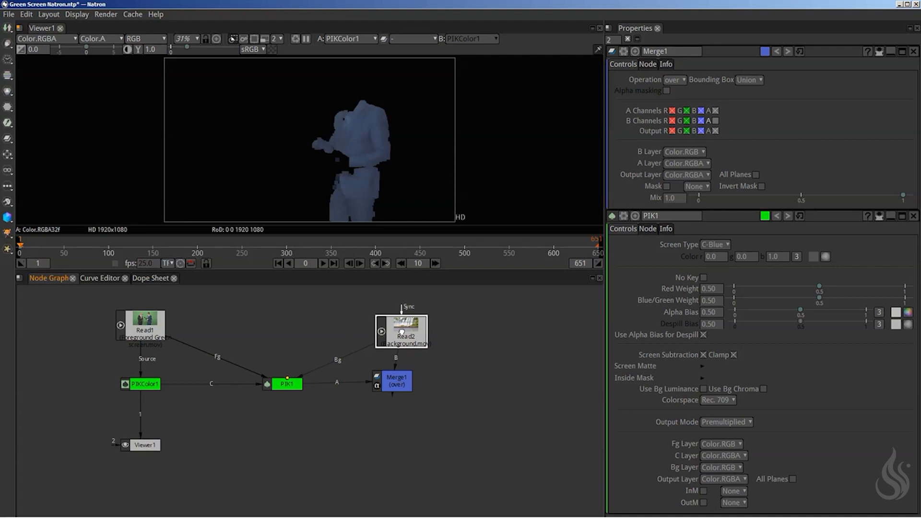
pyautogui.moveTo(397, 384); pyautogui.dragTo(406, 387)
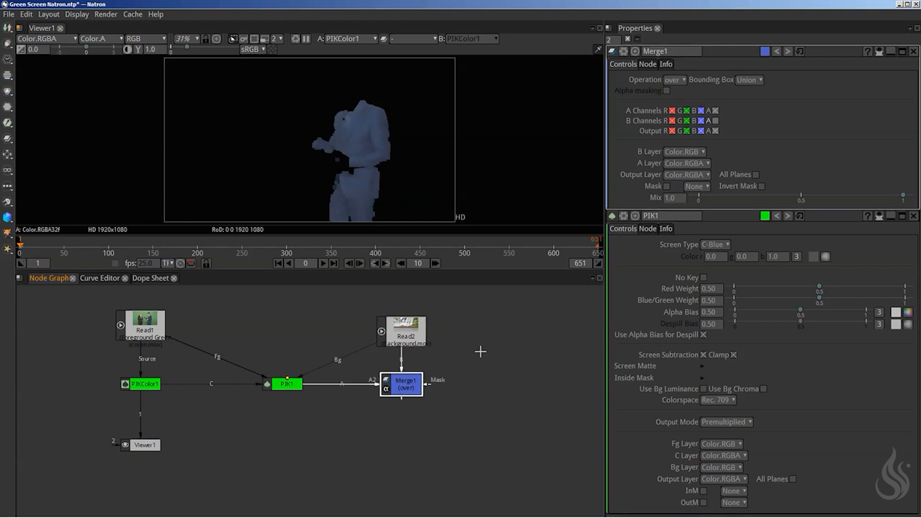
pyautogui.click(474, 342)
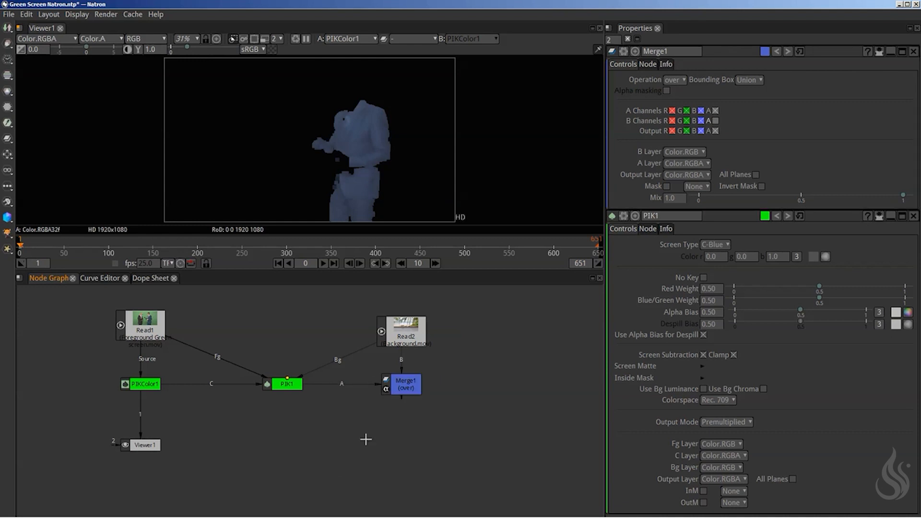
# Split the Viewer1 pane into two side-by-side panes.
pyautogui.click(19, 27)
pyautogui.click(48, 45)
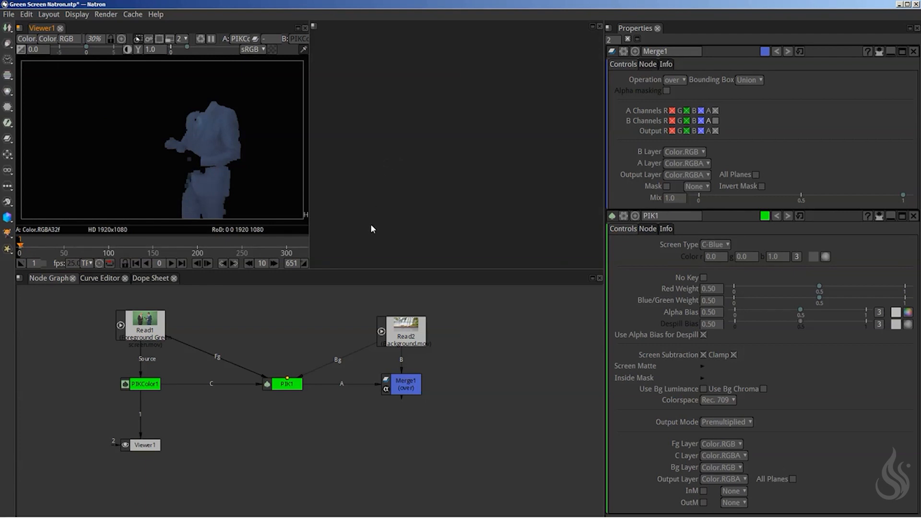
# Create a second viewer in the empty pane, connect it to Merge1, and place its node below Merge1.
pyautogui.click(313, 26)
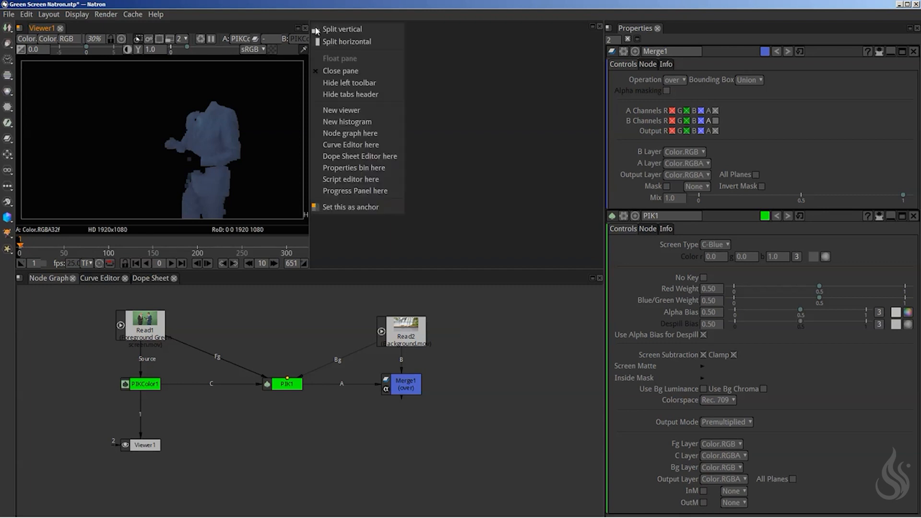
pyautogui.click(345, 111)
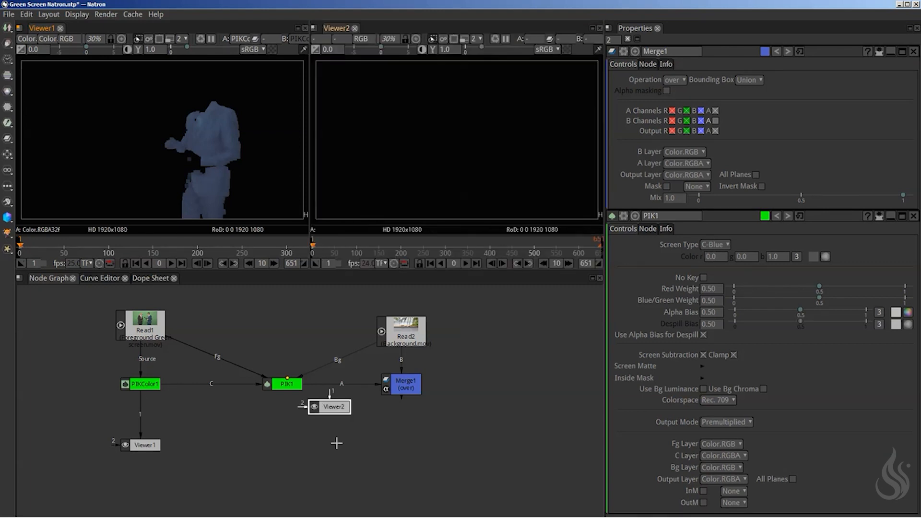
pyautogui.moveTo(331, 410); pyautogui.dragTo(403, 391)
pyautogui.moveTo(397, 461); pyautogui.dragTo(410, 453)
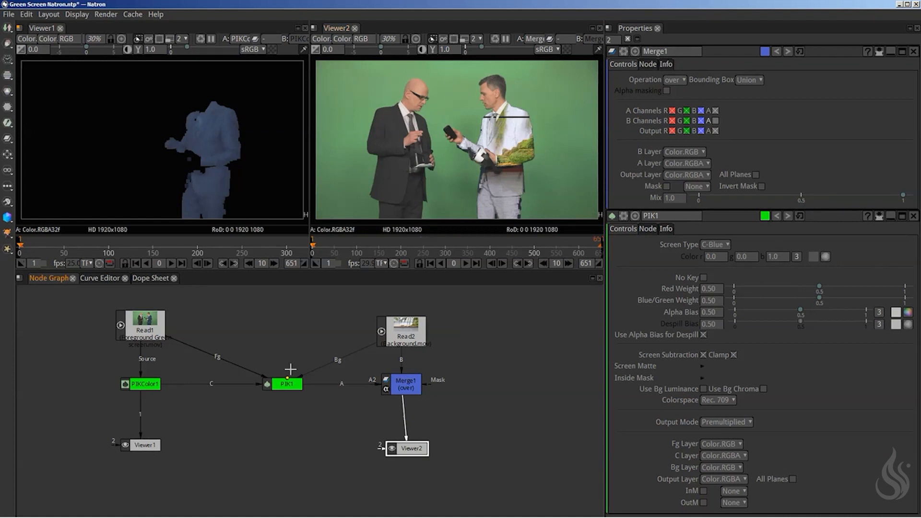
# Set PIKColor1's Screen Type to Green and PIK1's Screen Type to C-Green.
pyautogui.doubleClick(136, 384)
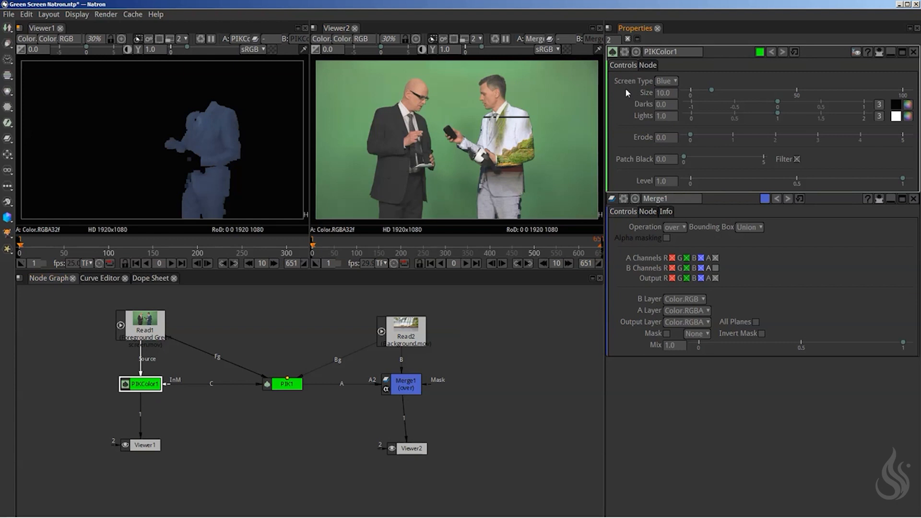
pyautogui.click(672, 81)
pyautogui.click(667, 92)
pyautogui.doubleClick(287, 384)
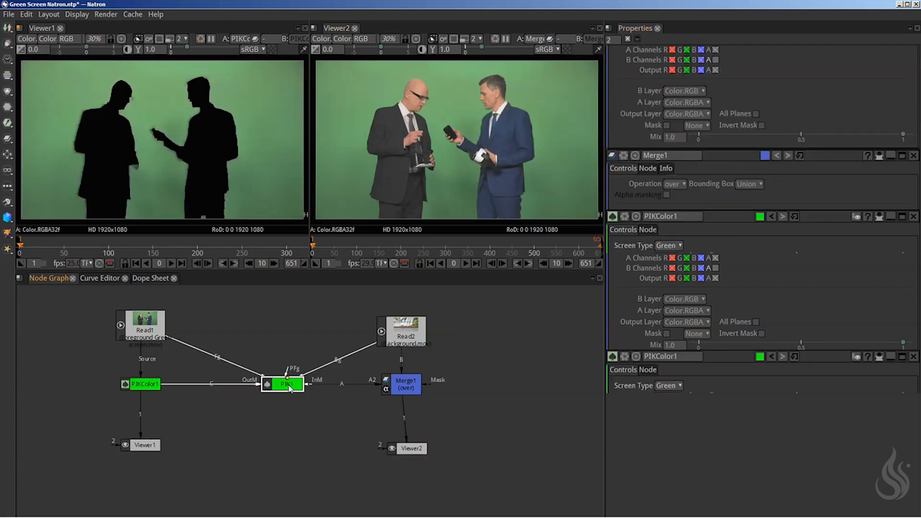
pyautogui.click(714, 80)
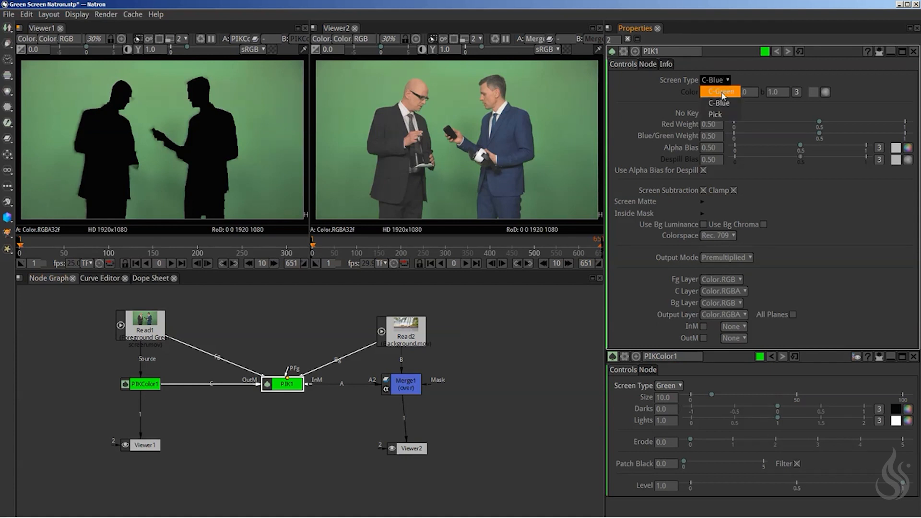
pyautogui.click(715, 92)
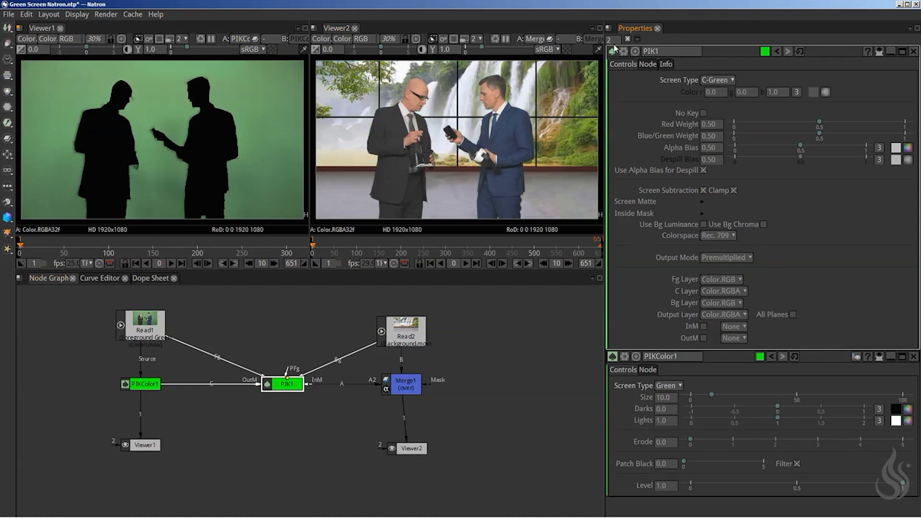
# Try 10 as the maximum number of open properties panels and return the limit to 2.
pyautogui.press('BackSpace')
pyautogui.write('10')
pyautogui.write('2')
# Spread out the node graph by shifting Read2, Merge1 and Viewer2 farther right and PIK1 slightly left.
pyautogui.click(144, 387)
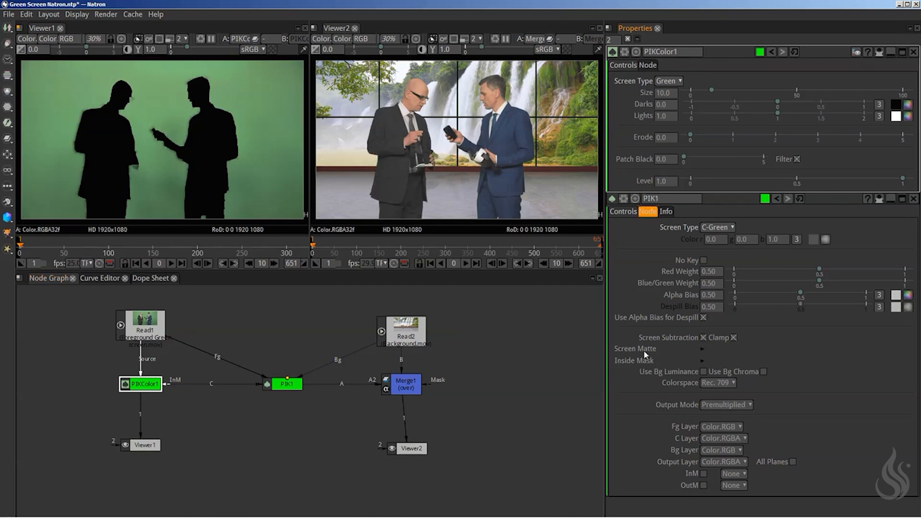
pyautogui.moveTo(666, 296)
pyautogui.moveTo(405, 335); pyautogui.dragTo(427, 336)
pyautogui.moveTo(417, 387); pyautogui.dragTo(434, 387)
pyautogui.moveTo(412, 448); pyautogui.dragTo(422, 448)
pyautogui.moveTo(287, 384); pyautogui.dragTo(274, 384)
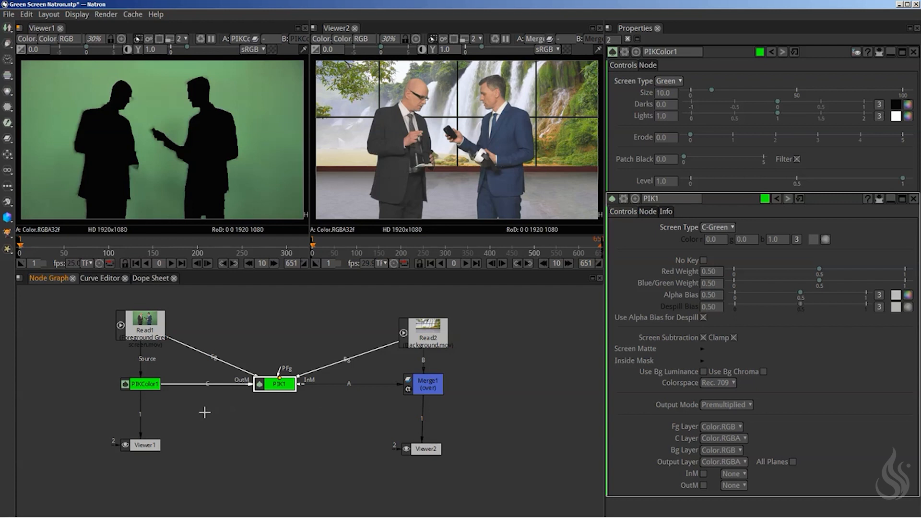
pyautogui.moveTo(138, 387); pyautogui.dragTo(134, 389)
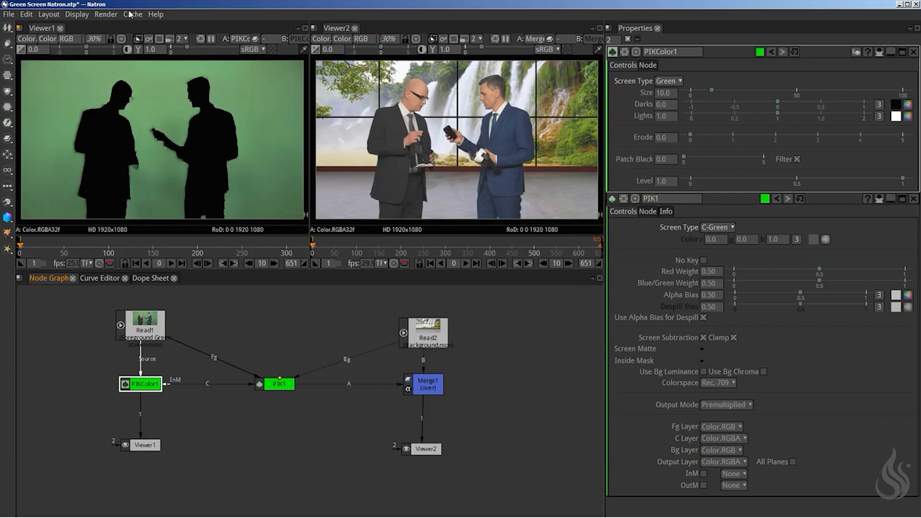
pyautogui.click(9, 124)
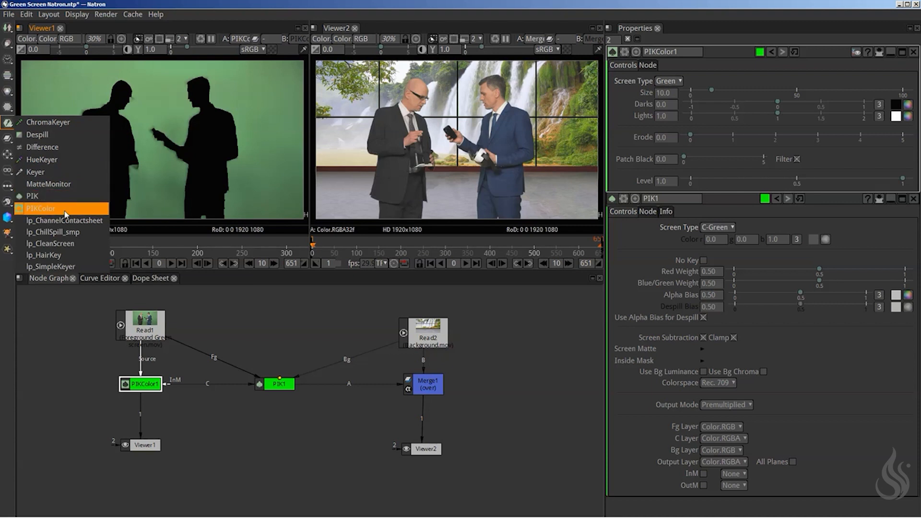
pyautogui.click(112, 3)
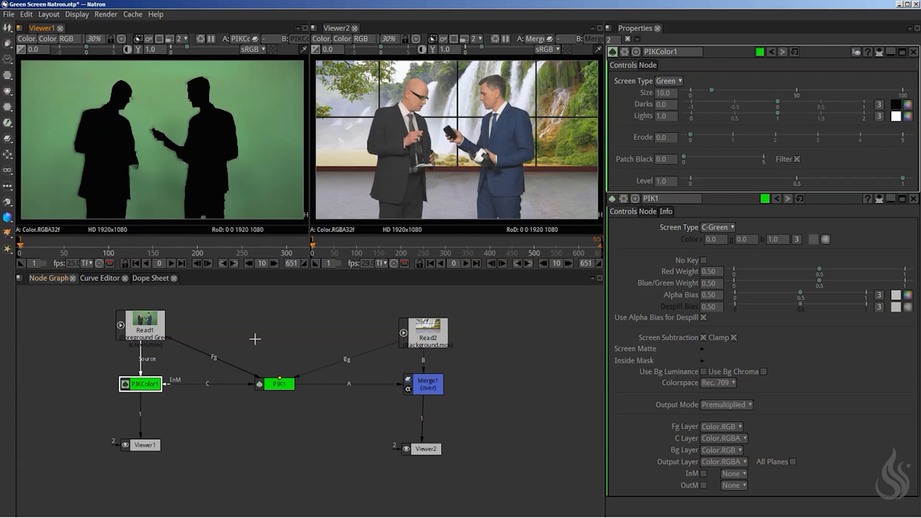
pyautogui.moveTo(143, 389); pyautogui.dragTo(144, 387)
pyautogui.moveTo(276, 391); pyautogui.dragTo(282, 390)
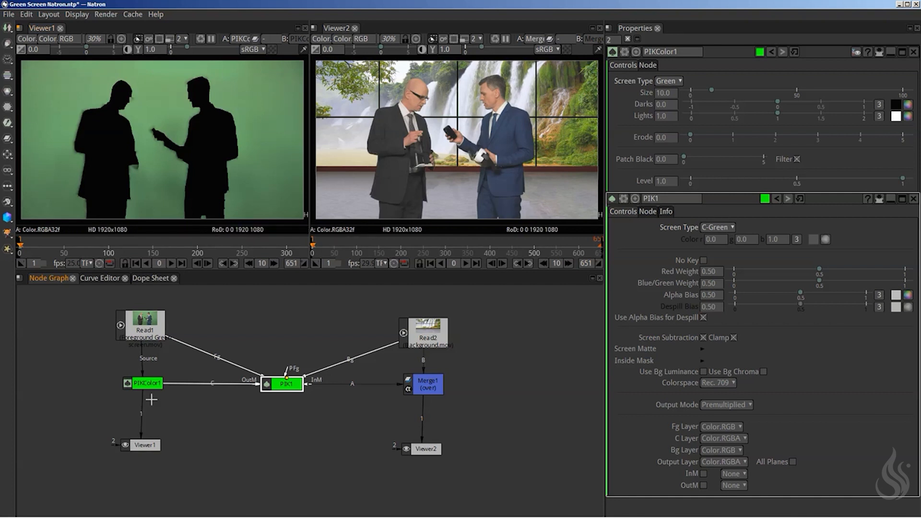
pyautogui.moveTo(150, 384); pyautogui.dragTo(142, 383)
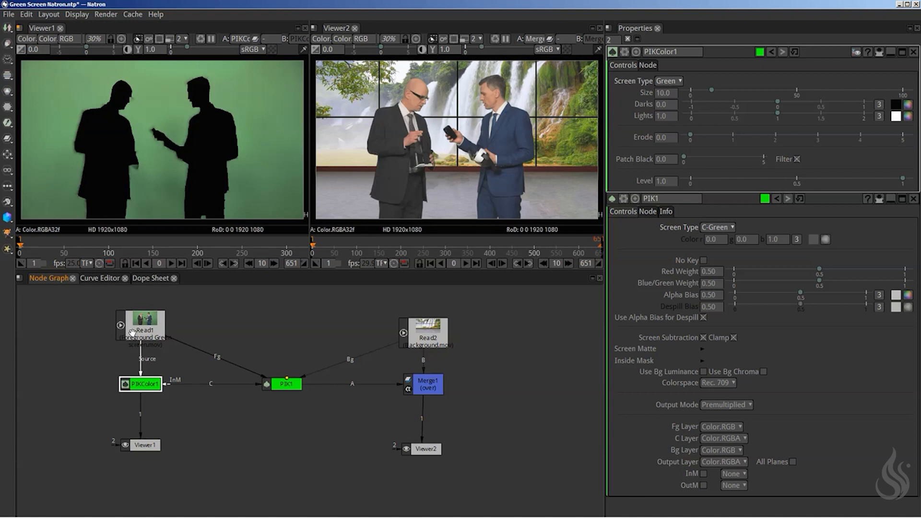
pyautogui.moveTo(136, 385)
pyautogui.mouseDown()
pyautogui.moveTo(135, 401)
pyautogui.moveTo(135, 386)
pyautogui.mouseUp()
pyautogui.moveTo(283, 384)
pyautogui.mouseDown()
pyautogui.moveTo(287, 366)
pyautogui.moveTo(277, 383)
pyautogui.mouseUp()
pyautogui.moveTo(137, 385); pyautogui.dragTo(134, 388)
pyautogui.moveTo(137, 391); pyautogui.dragTo(144, 384)
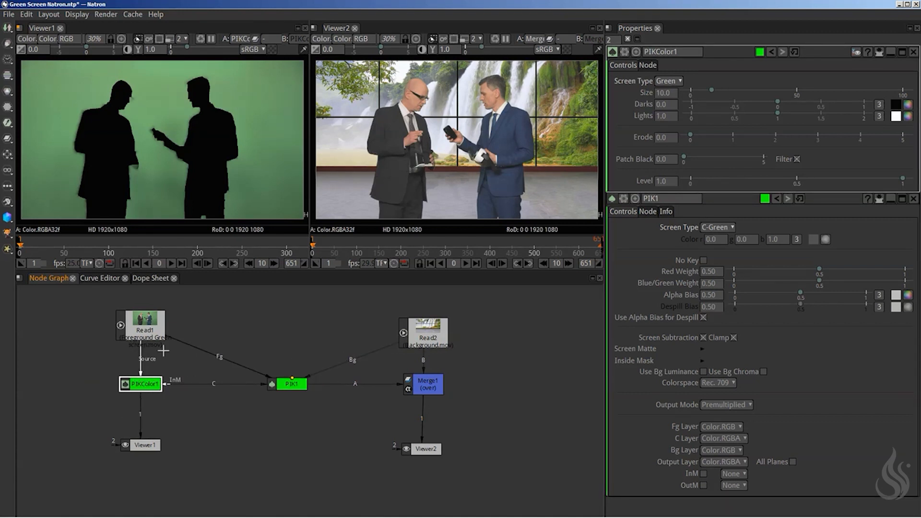
pyautogui.click(288, 385)
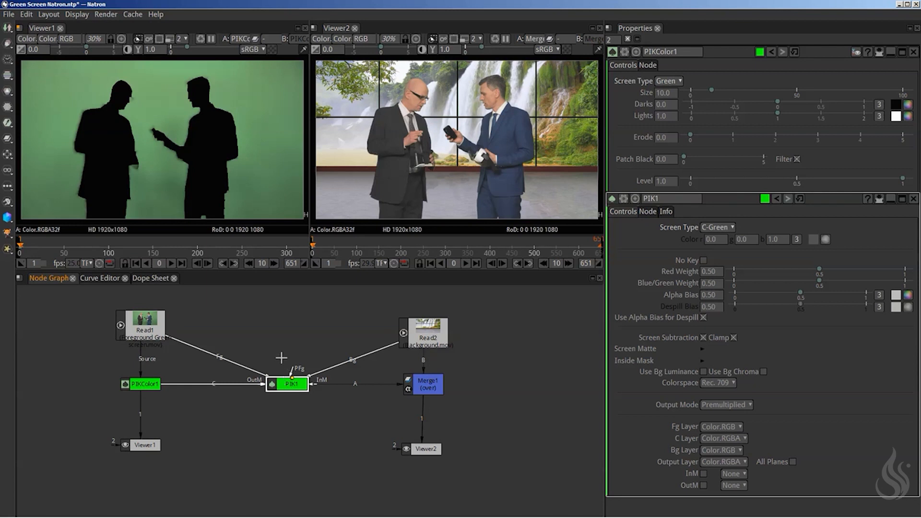
pyautogui.moveTo(288, 385); pyautogui.dragTo(280, 385)
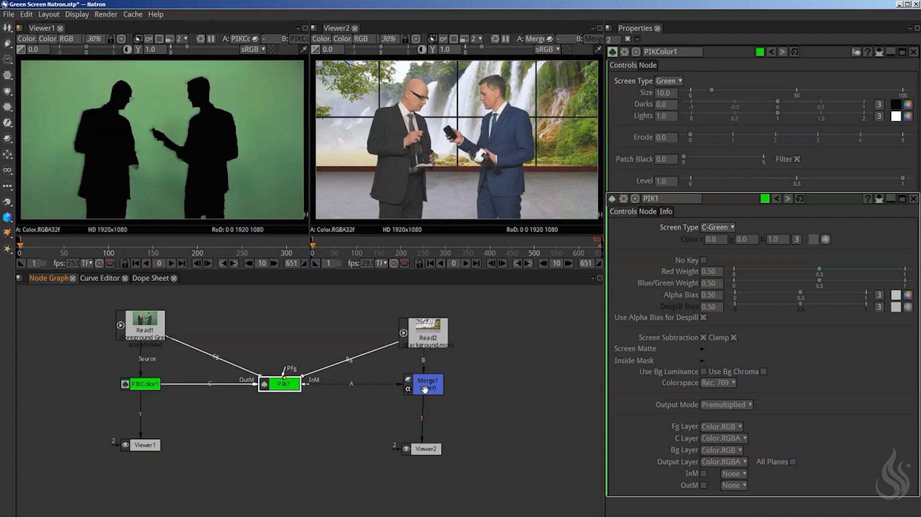
pyautogui.click(141, 386)
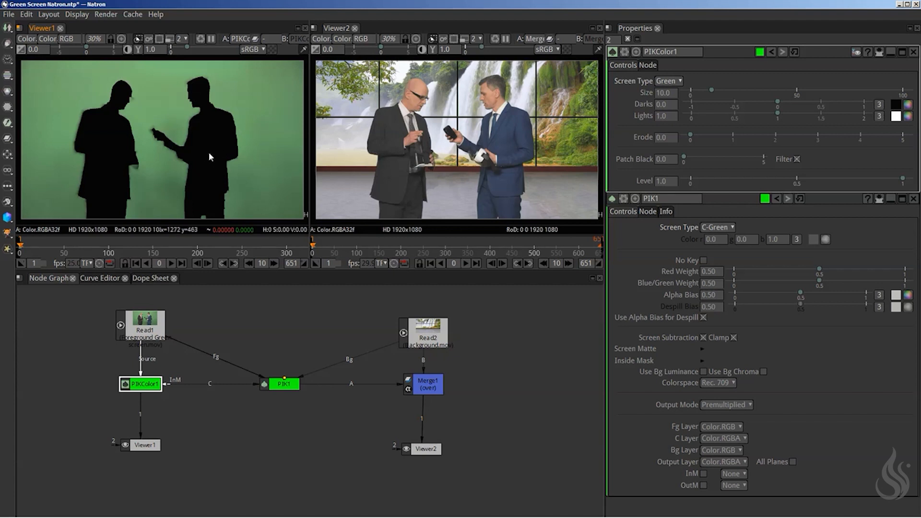
pyautogui.moveTo(134, 379)
pyautogui.mouseDown()
pyautogui.moveTo(133, 371)
pyautogui.moveTo(133, 379)
pyautogui.mouseUp()
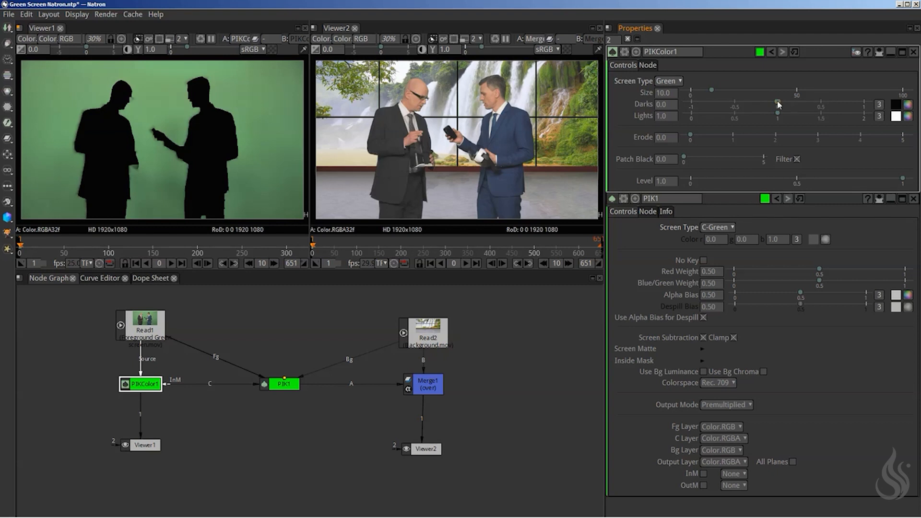
# Try lowering PIKColor1's Darks to about -0.017, then reset the node with its Screen Type back on Green.
pyautogui.moveTo(778, 105); pyautogui.dragTo(777, 105)
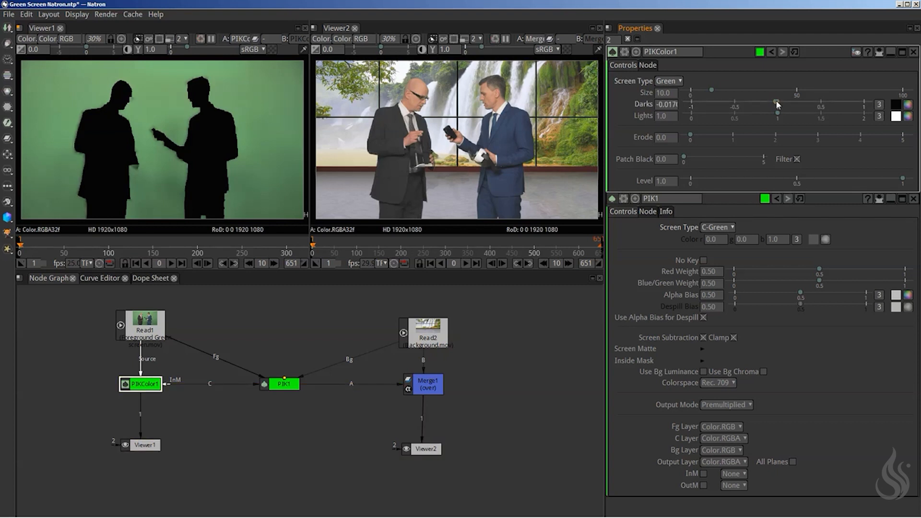
pyautogui.click(794, 52)
pyautogui.click(677, 82)
pyautogui.click(664, 93)
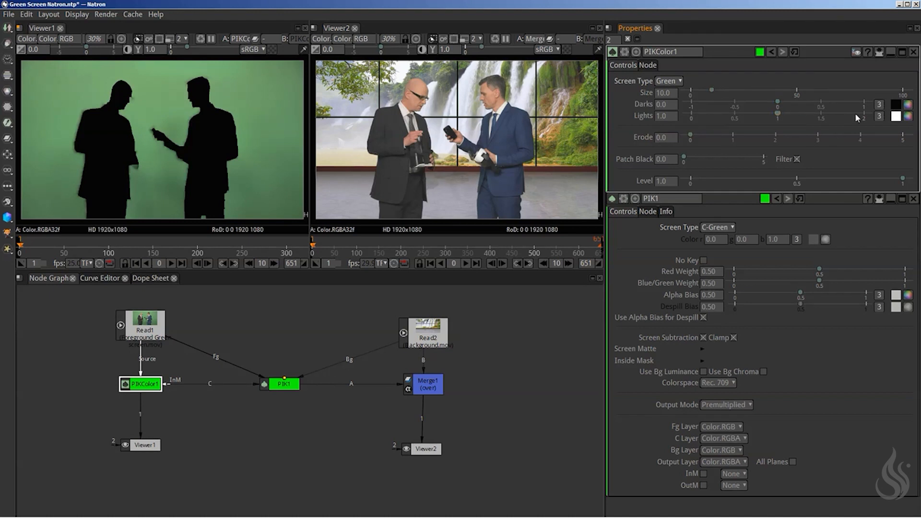
# Split PIKColor1's Darks and Lights settings into separate red, green and blue values.
pyautogui.click(879, 105)
pyautogui.click(749, 105)
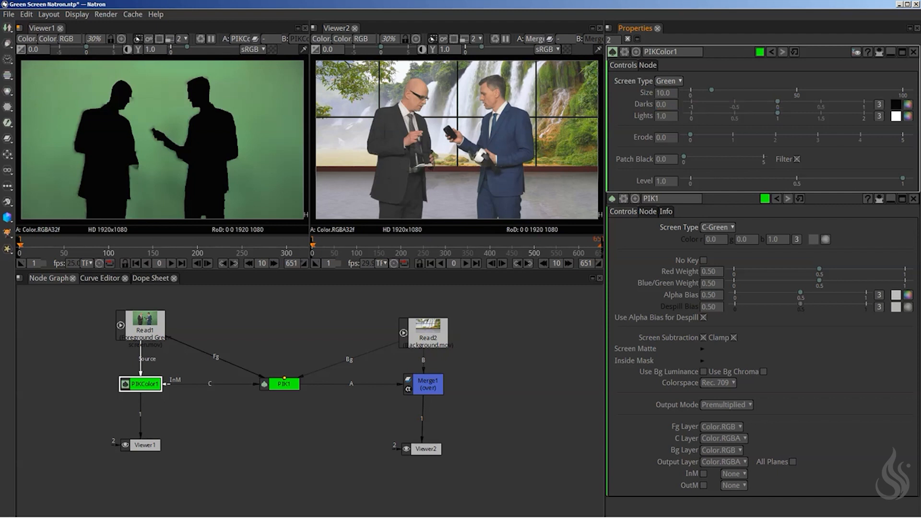
pyautogui.click(879, 105)
pyautogui.click(879, 115)
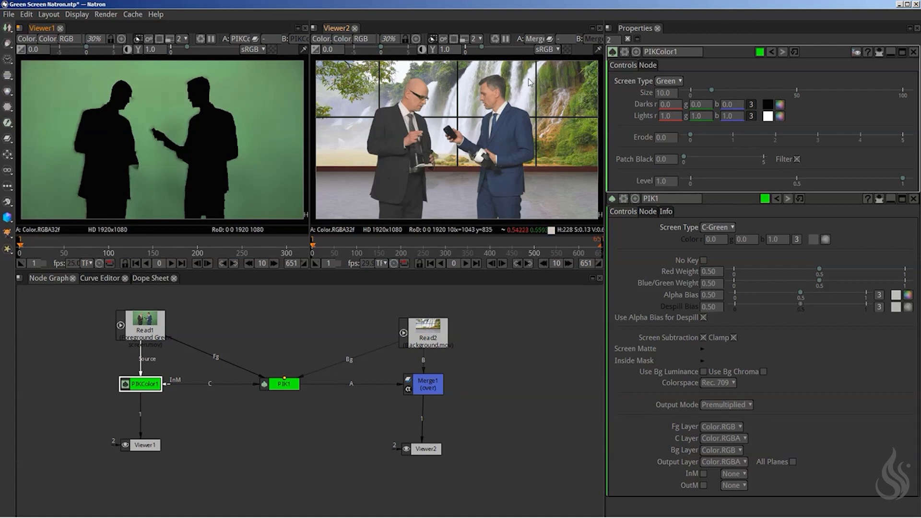
# Set the green component of PIKColor1's Darks to -0.2.
pyautogui.click(701, 104)
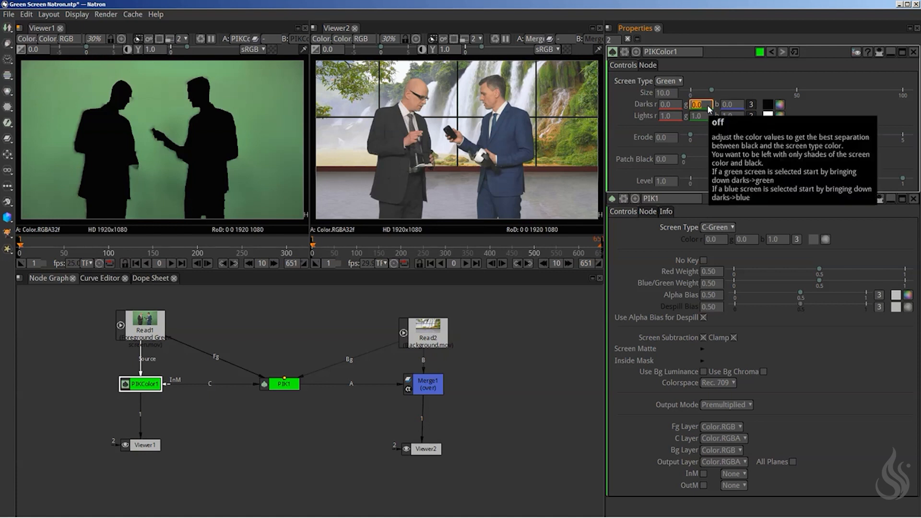
pyautogui.moveTo(705, 103); pyautogui.dragTo(686, 103)
pyautogui.write('-0.2')
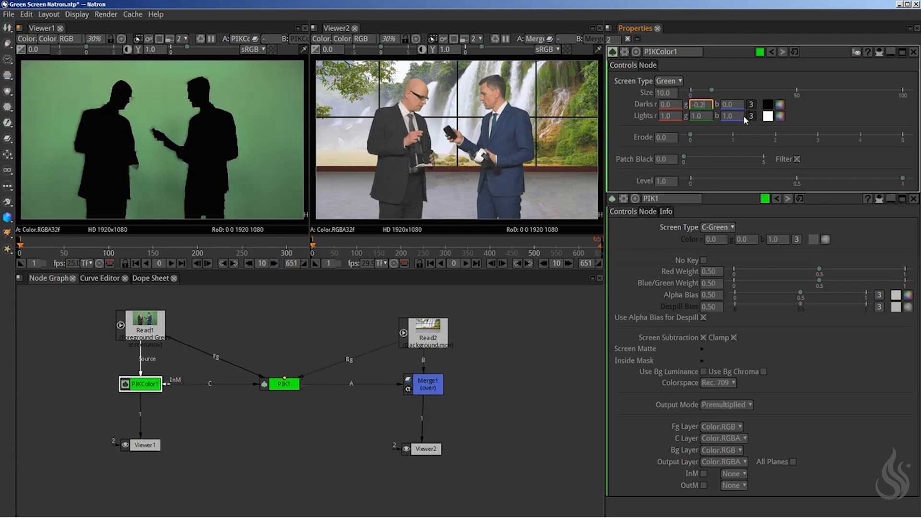
pyautogui.press('Return')
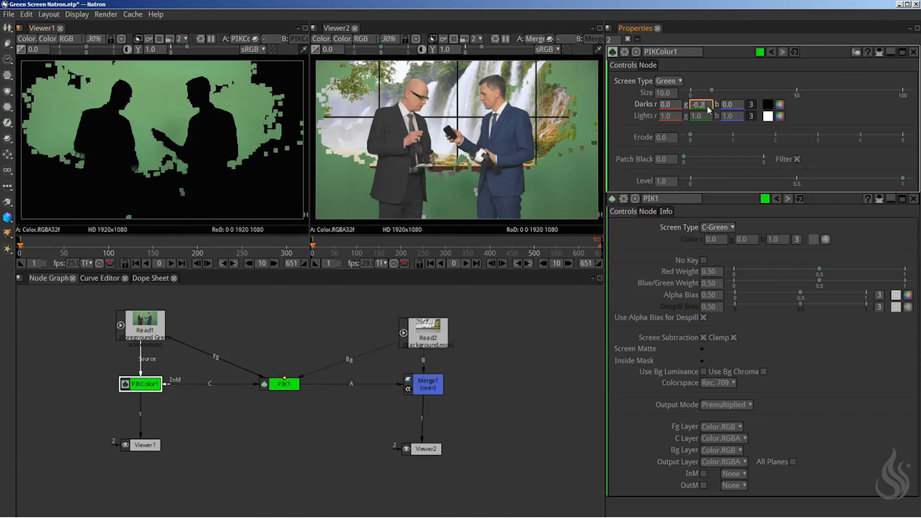
# Try -0.05 and -0.03 for the green component of PIKColor1's Darks.
pyautogui.write('-0.05')
pyautogui.press('Return')
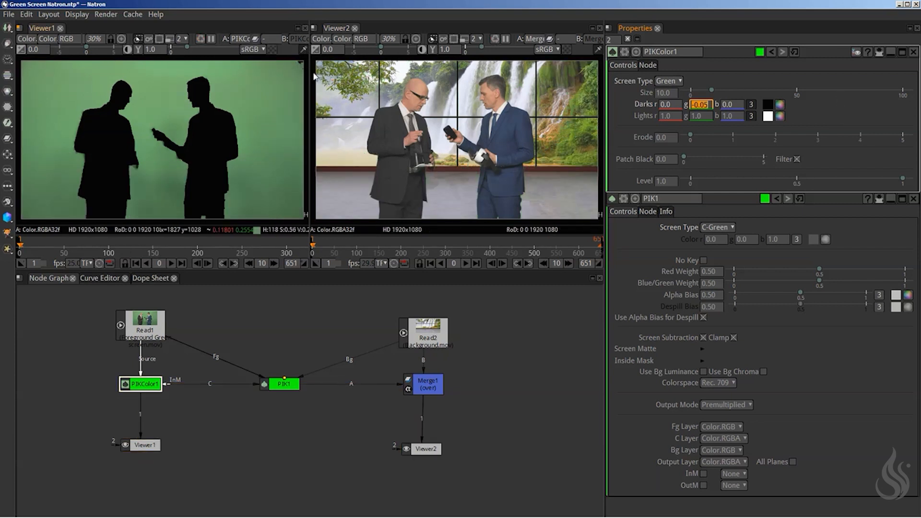
pyautogui.press('BackSpace')
pyautogui.press('Return')
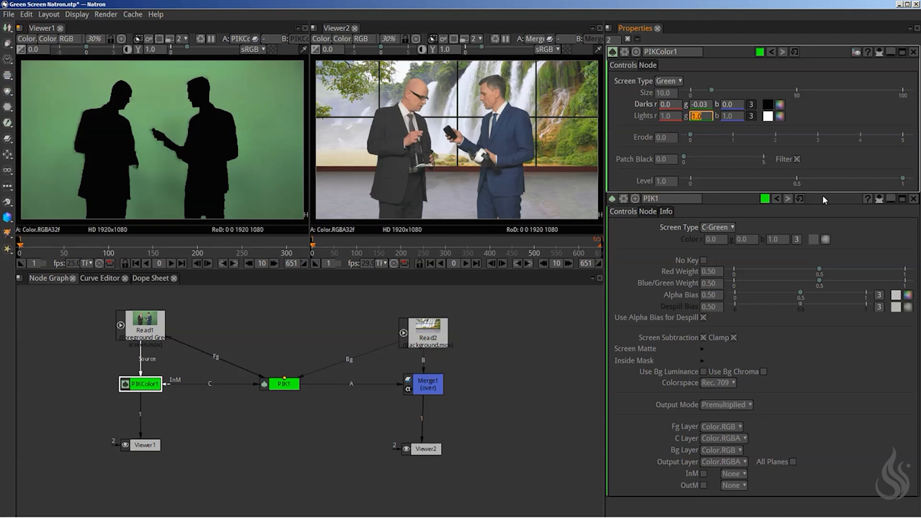
# Try 0.9, 0.95 and 0.97 for the green component of PIKColor1's Lights.
pyautogui.write('0.9')
pyautogui.press('Return')
pyautogui.write('5')
pyautogui.press('Return')
pyautogui.press('Return')
# Fine-tune the green component of PIKColor1's Darks, trying -0.027 and settling on -0.02.
pyautogui.click(708, 106)
pyautogui.press('BackSpace')
pyautogui.write('27')
pyautogui.press('Return')
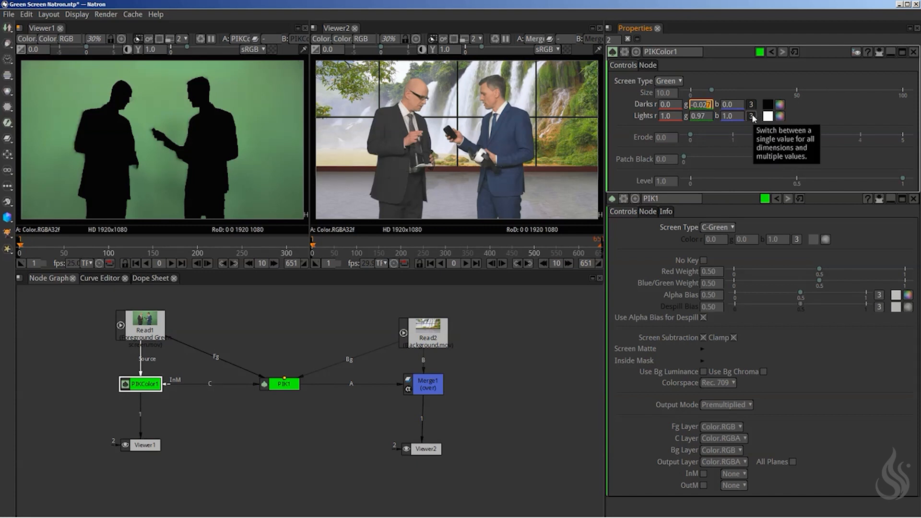
pyautogui.click(751, 116)
pyautogui.press('BackSpace')
pyautogui.press('Return')
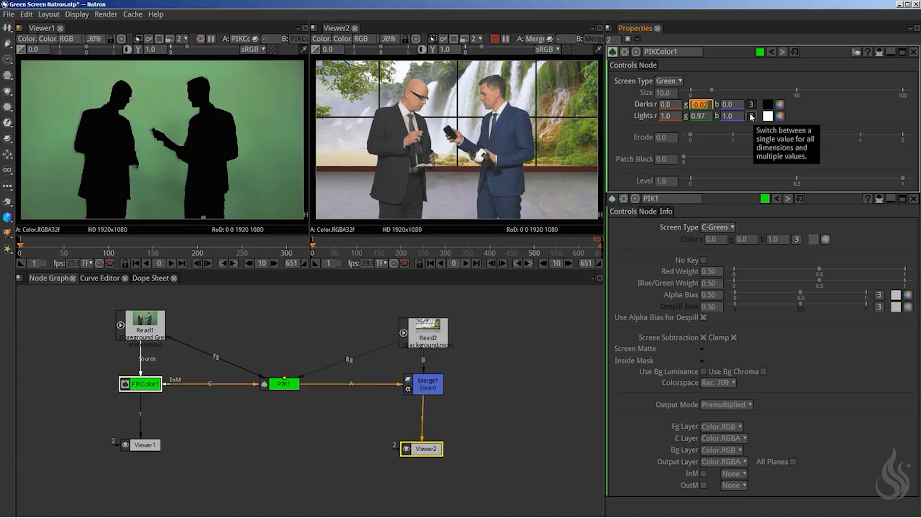
# Set the green component of PIKColor1's Lights to 0.98.
pyautogui.press('BackSpace')
pyautogui.write('8')
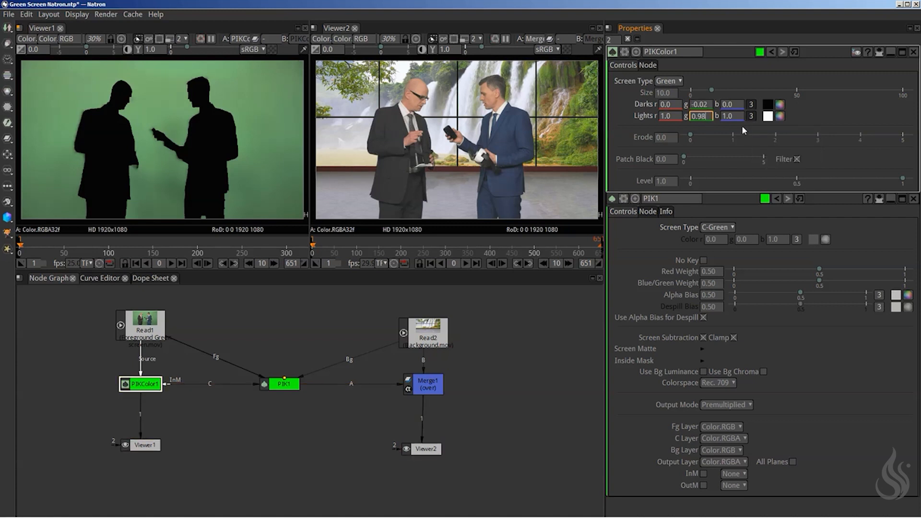
pyautogui.click(710, 105)
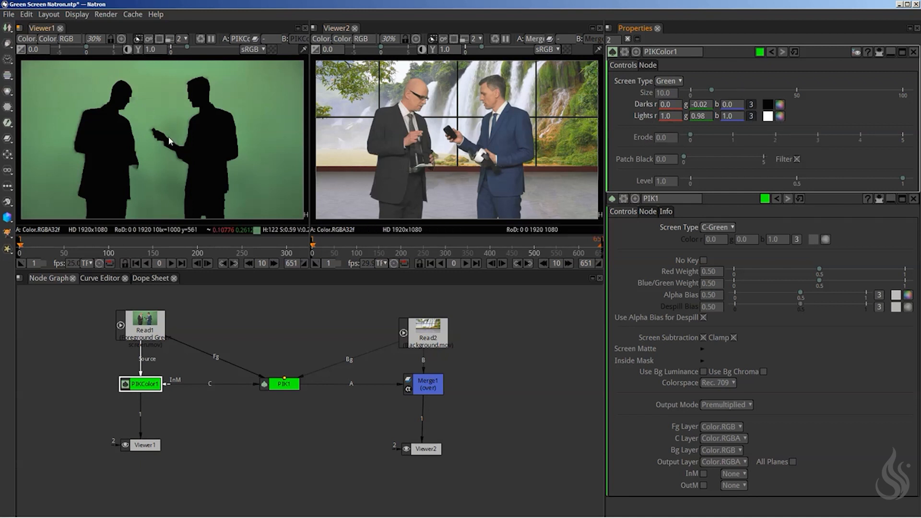
# Examine the edges of the men's silhouettes in PIKColor1's viewer, closely checking the outline around the head of the man facing left.
pyautogui.scroll(5, 166, 90)
pyautogui.scroll(-5, 228, 91)
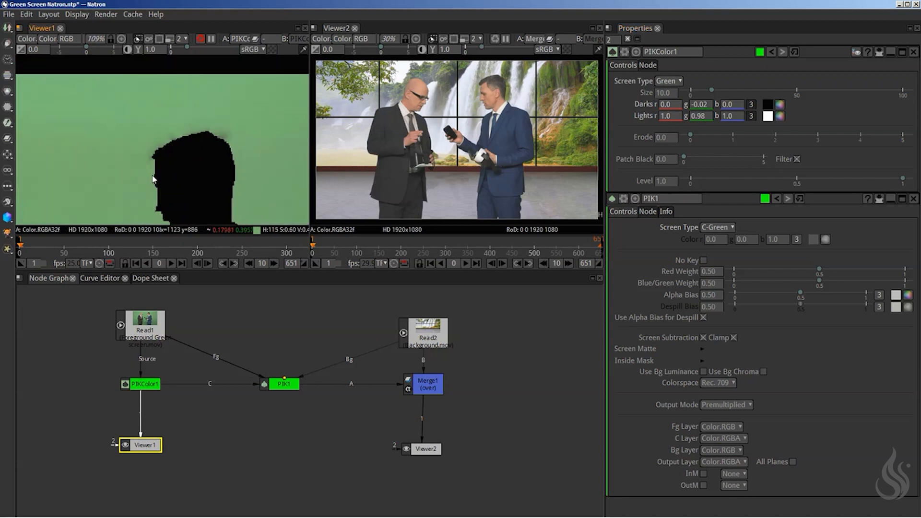
pyautogui.scroll(-1, 231, 134)
pyautogui.moveTo(197, 152); pyautogui.dragTo(168, 117)
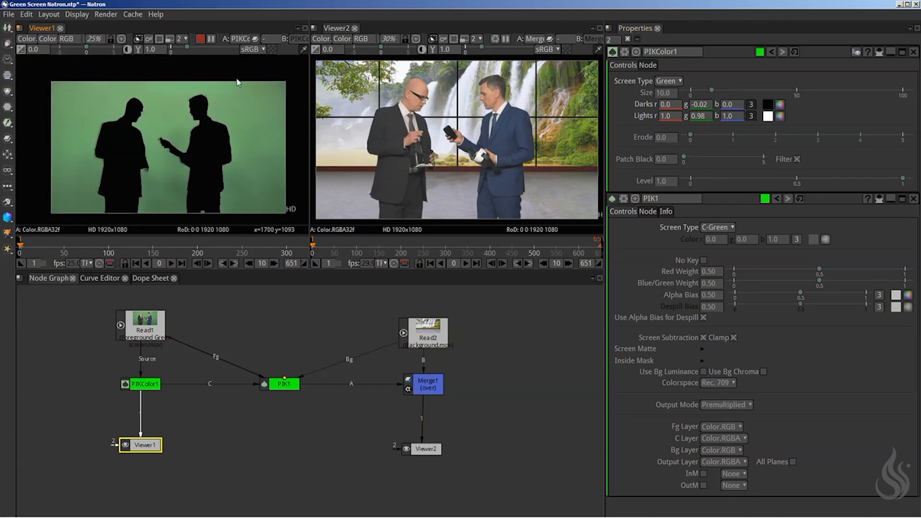
pyautogui.scroll(4, 224, 98)
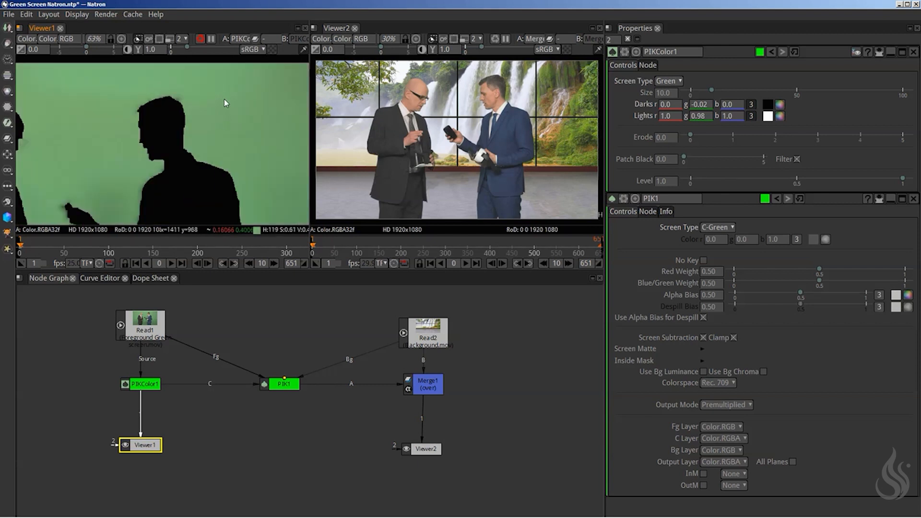
pyautogui.scroll(4, 191, 137)
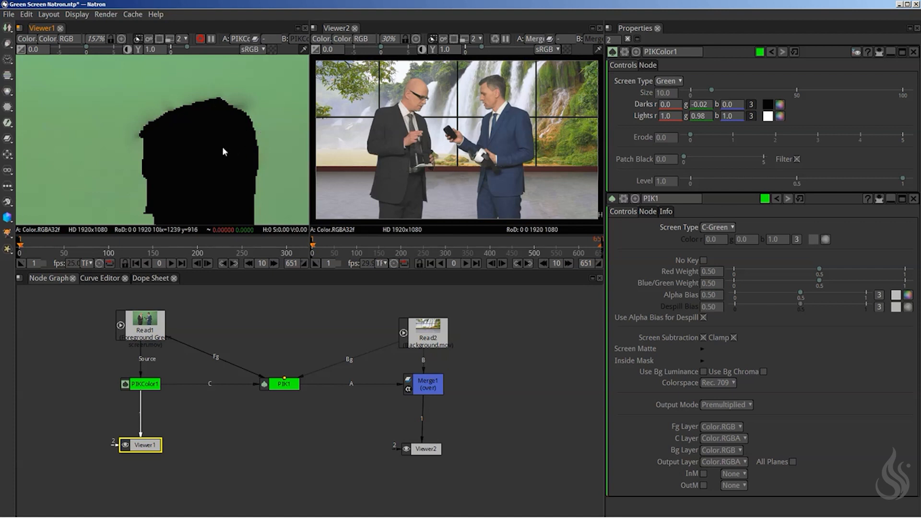
pyautogui.scroll(-10, 209, 151)
pyautogui.scroll(3, 220, 90)
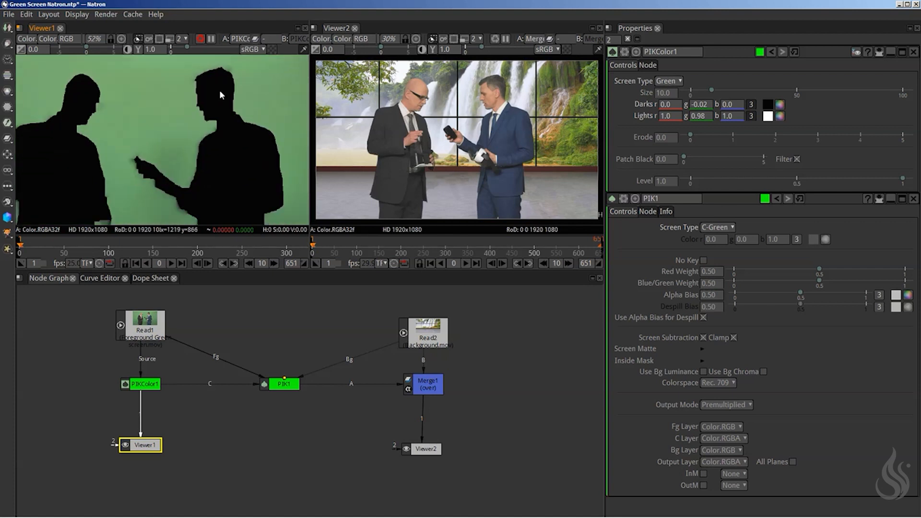
pyautogui.scroll(5, 222, 164)
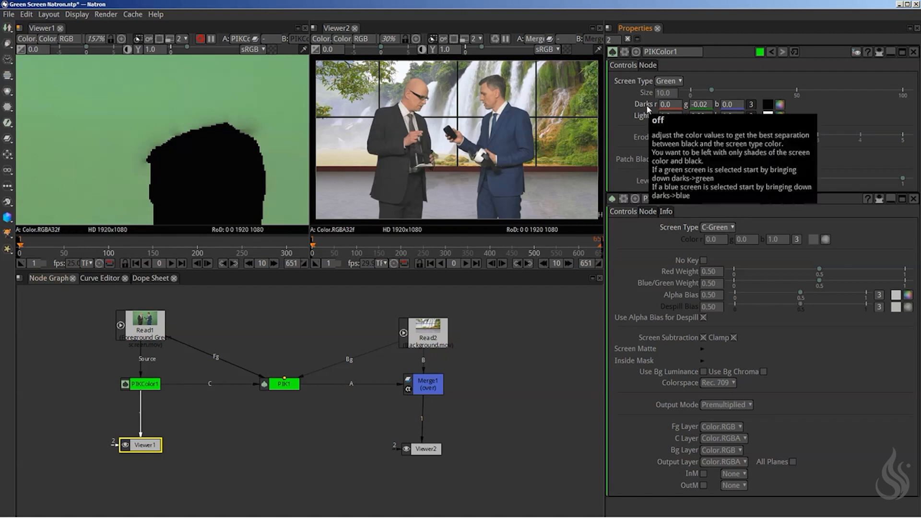
# Try an Erode value of about 2.52 on PIKColor1.
pyautogui.click(658, 160)
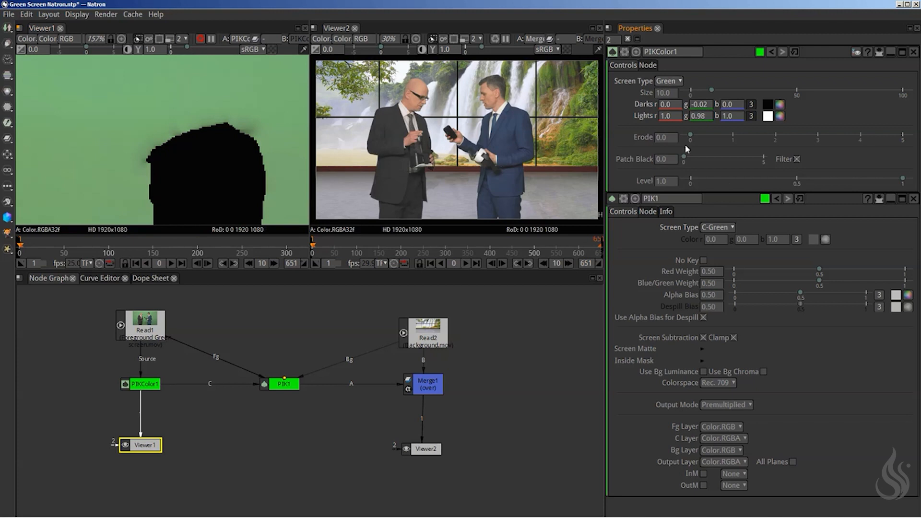
pyautogui.moveTo(693, 134); pyautogui.dragTo(755, 135)
pyautogui.moveTo(755, 135); pyautogui.dragTo(786, 136)
pyautogui.moveTo(791, 136); pyautogui.dragTo(797, 136)
# Replace Viewer1 with a new Viewer node placed below PIKColor1 and connected to its output.
pyautogui.press('Delete')
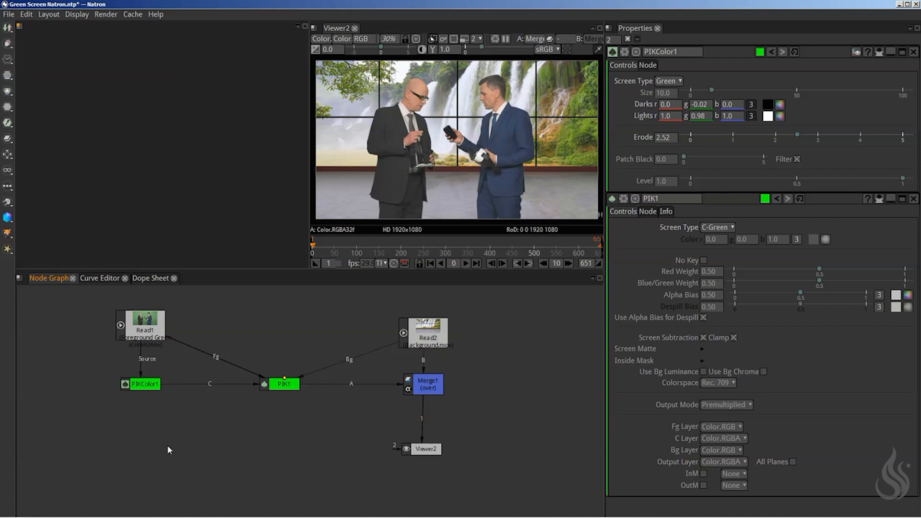
pyautogui.press('Tab')
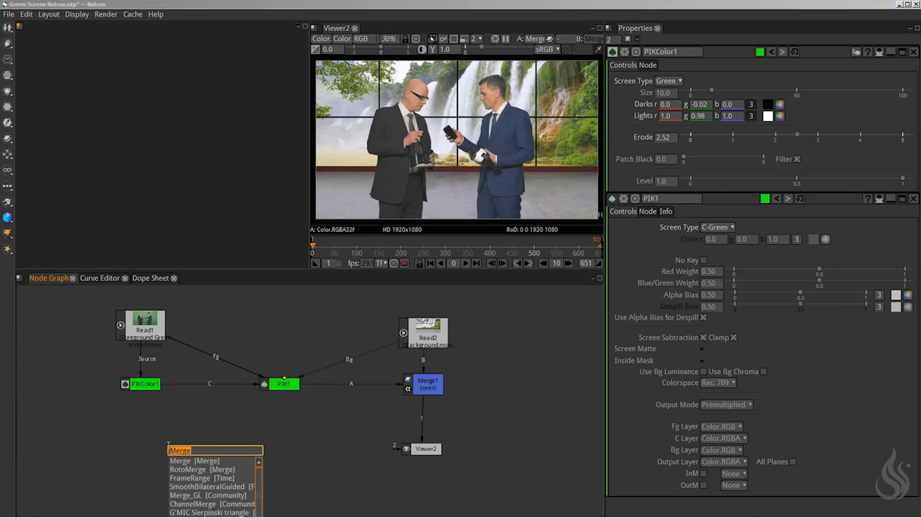
pyautogui.write('Vi')
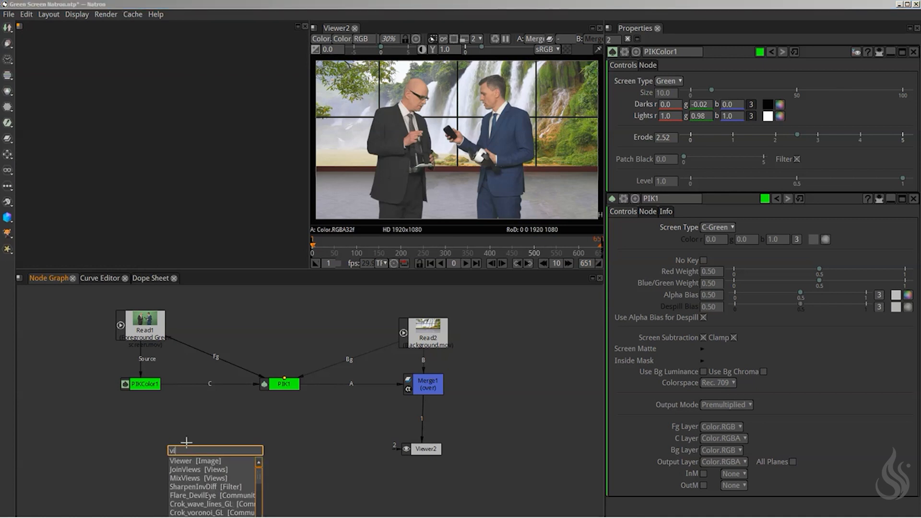
pyautogui.press('Return')
pyautogui.moveTo(201, 464); pyautogui.dragTo(142, 372)
pyautogui.moveTo(141, 434); pyautogui.dragTo(141, 386)
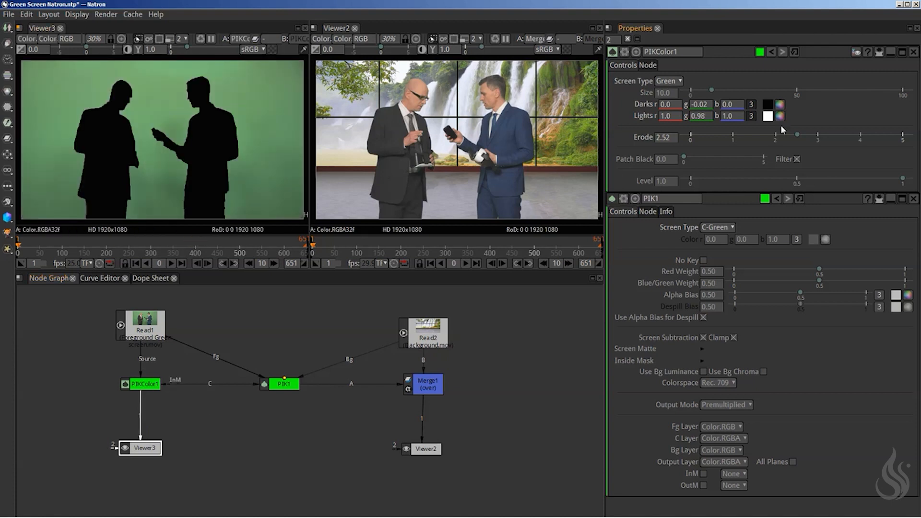
# Compare PIKColor1's Erode at 0.0 and about 3.07 on the head's edge in the new viewer, keeping 3.07.
pyautogui.moveTo(795, 138); pyautogui.dragTo(694, 136)
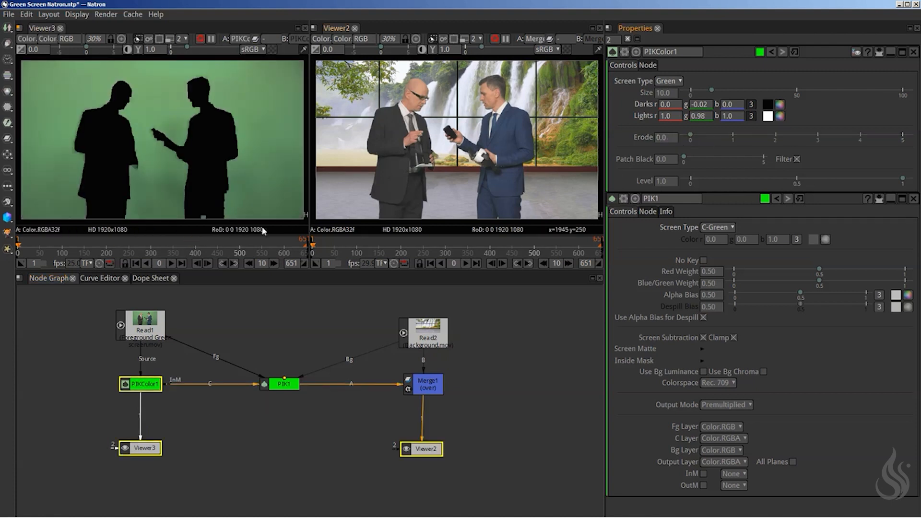
pyautogui.moveTo(193, 109); pyautogui.dragTo(197, 141)
pyautogui.scroll(10, 199, 131)
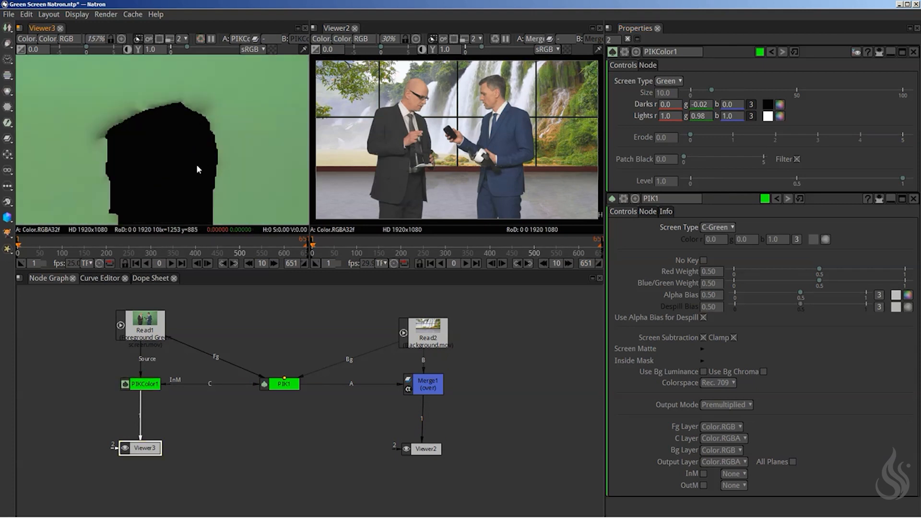
pyautogui.scroll(3, 165, 133)
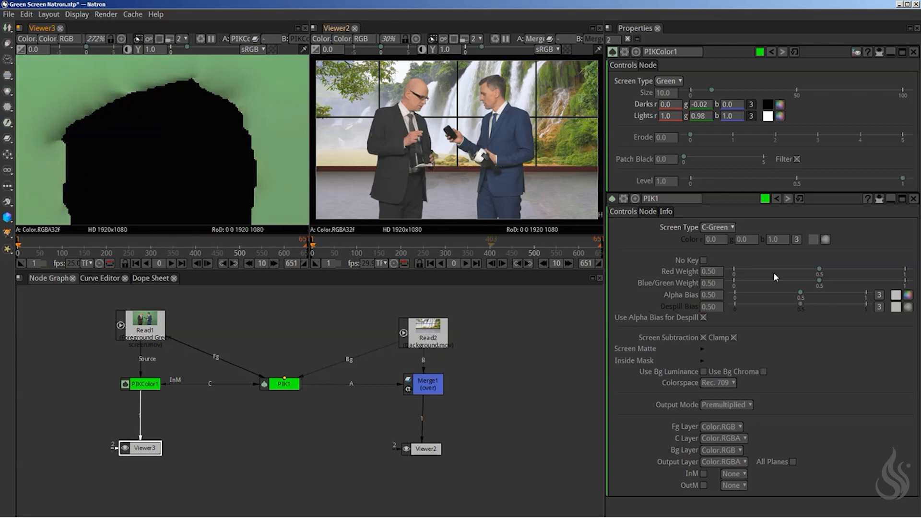
pyautogui.moveTo(691, 139); pyautogui.dragTo(820, 134)
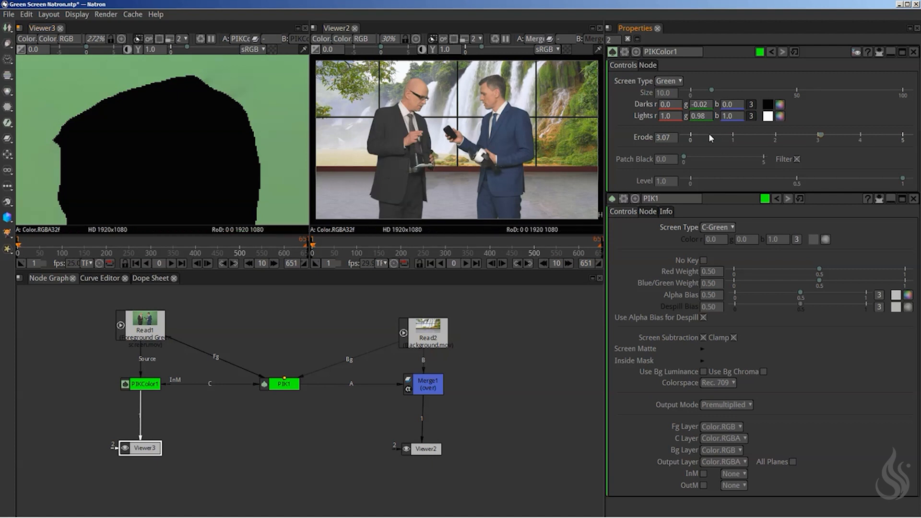
pyautogui.click(117, 126)
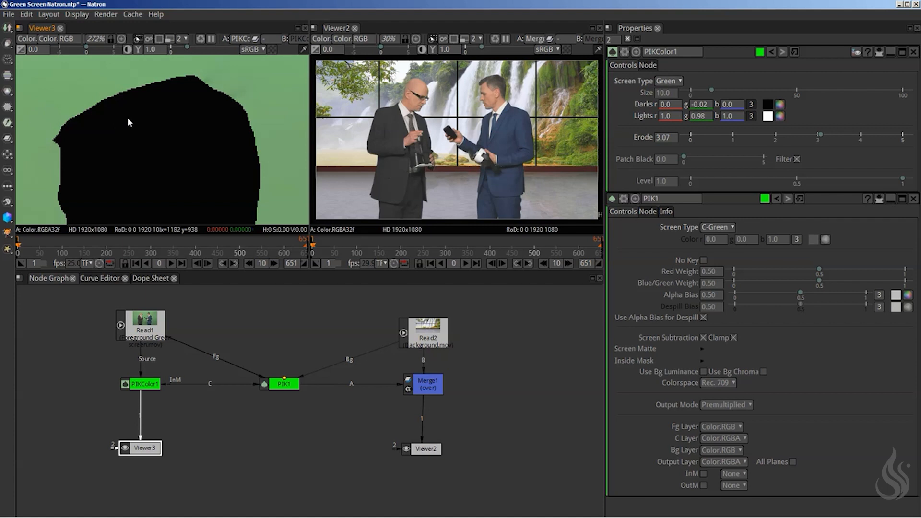
pyautogui.press('f')
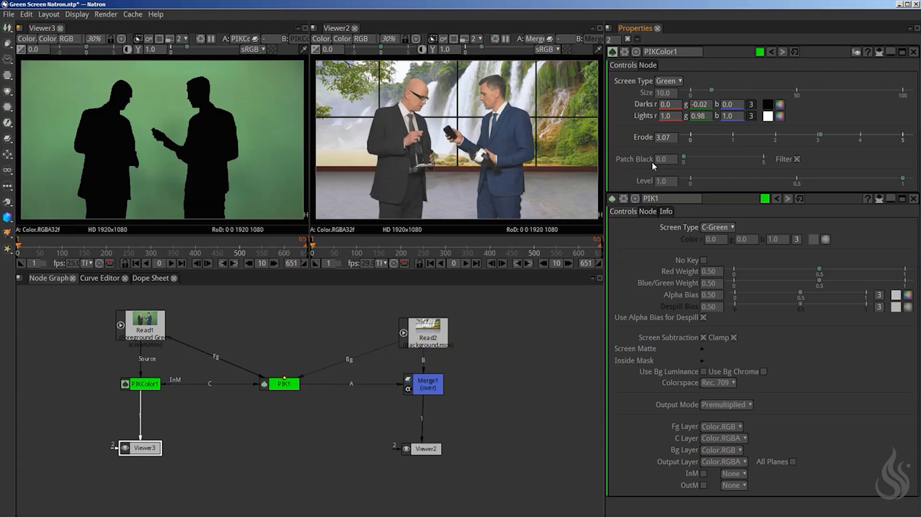
# Set PIKColor1's Patch Black to about 4.11.
pyautogui.moveTo(684, 159); pyautogui.dragTo(750, 153)
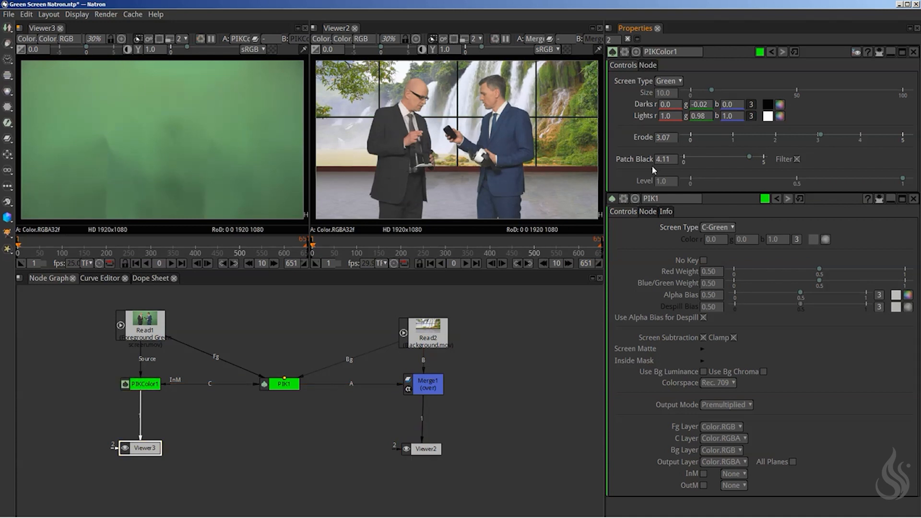
pyautogui.moveTo(644, 160)
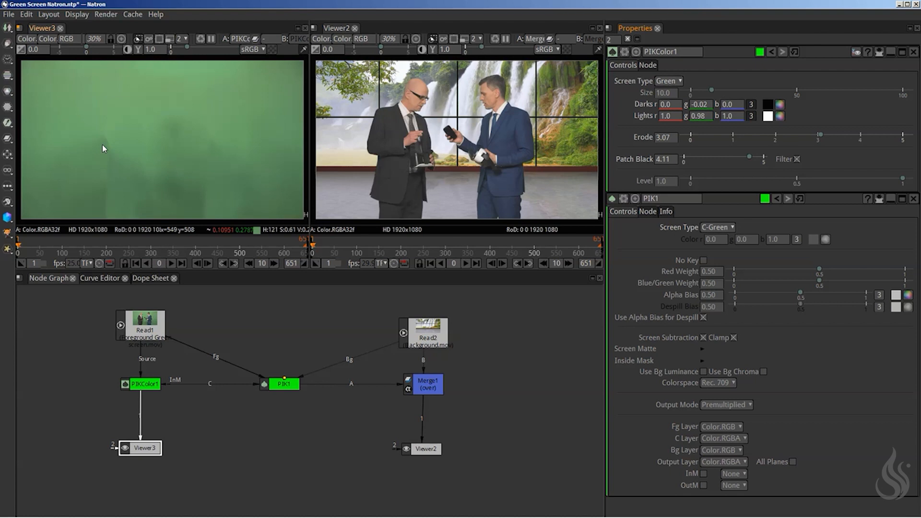
# Nudge the PIKColor1 and PIK1 nodes in the node graph and read PIK1's stream issue note.
pyautogui.moveTo(140, 381); pyautogui.dragTo(139, 384)
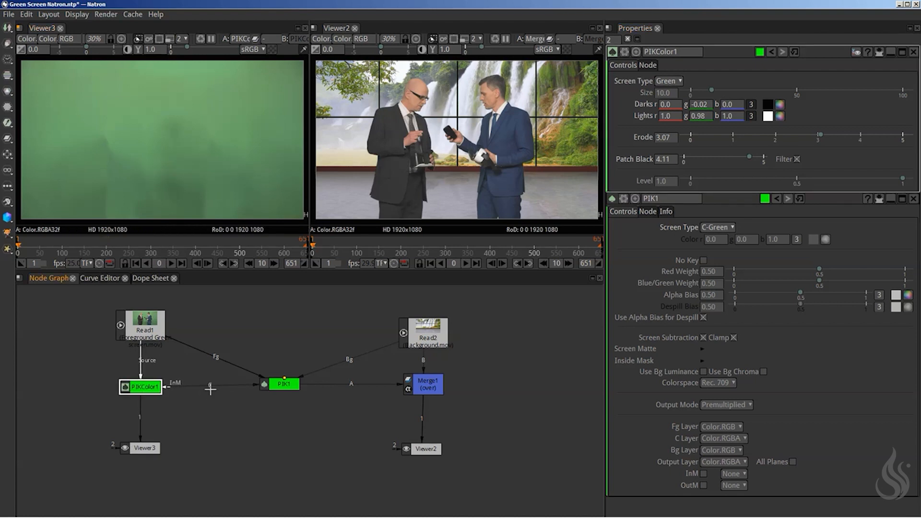
pyautogui.moveTo(280, 386); pyautogui.dragTo(277, 383)
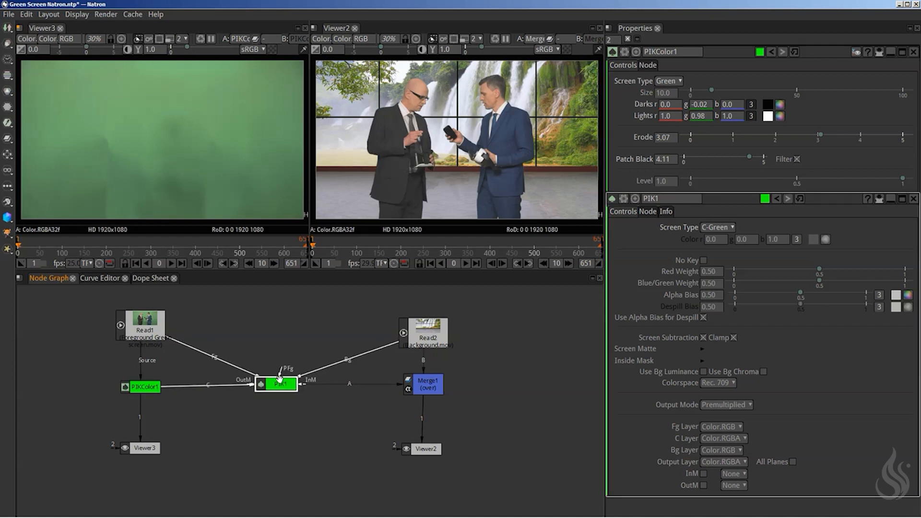
pyautogui.moveTo(280, 379)
pyautogui.moveTo(279, 388); pyautogui.dragTo(288, 394)
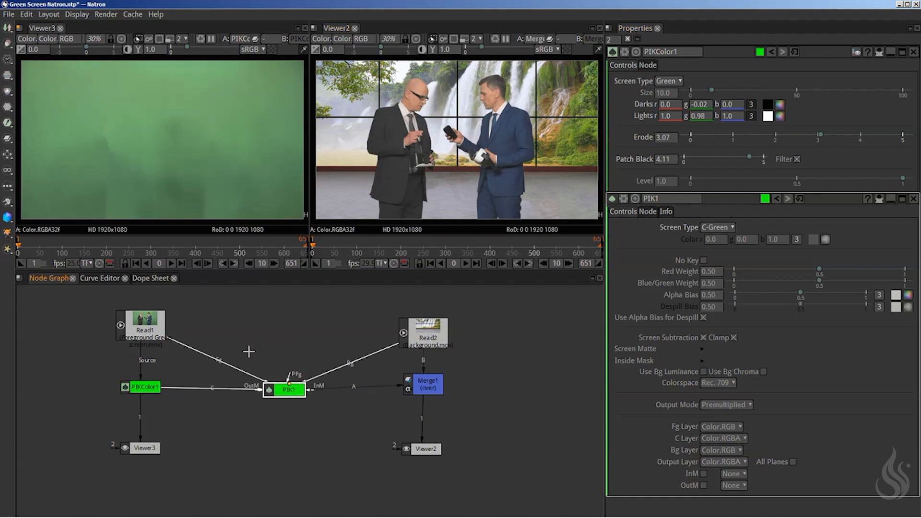
pyautogui.moveTo(288, 392); pyautogui.dragTo(288, 388)
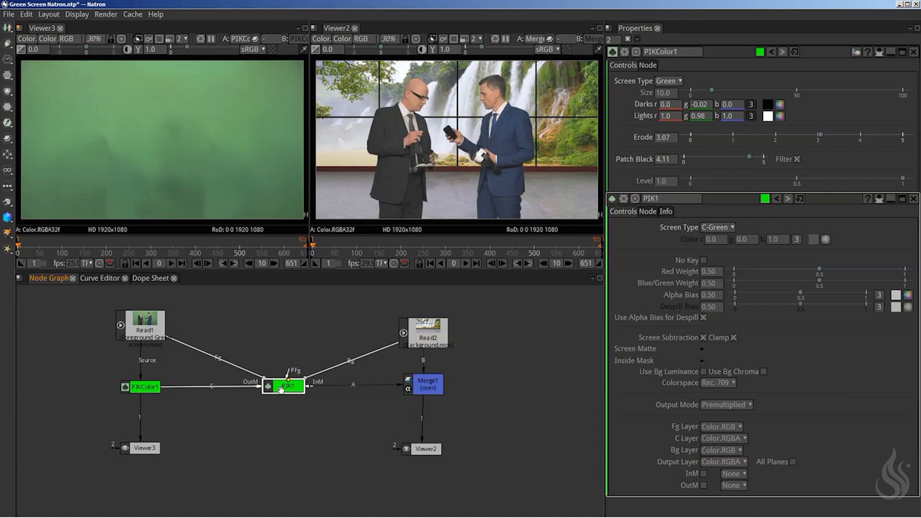
pyautogui.moveTo(280, 384)
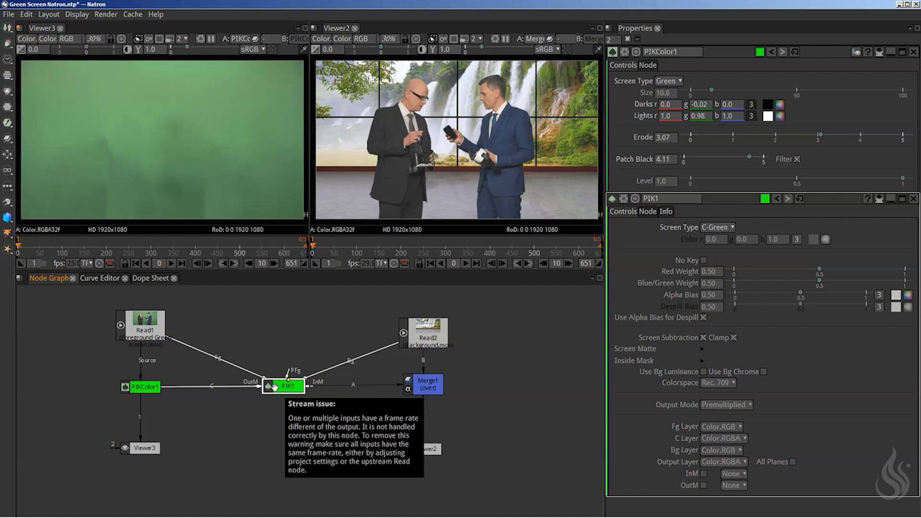
# Reposition the Read2 and Merge1 nodes, placing Read2 slightly higher and Merge1 closer to PIK1.
pyautogui.click(148, 324)
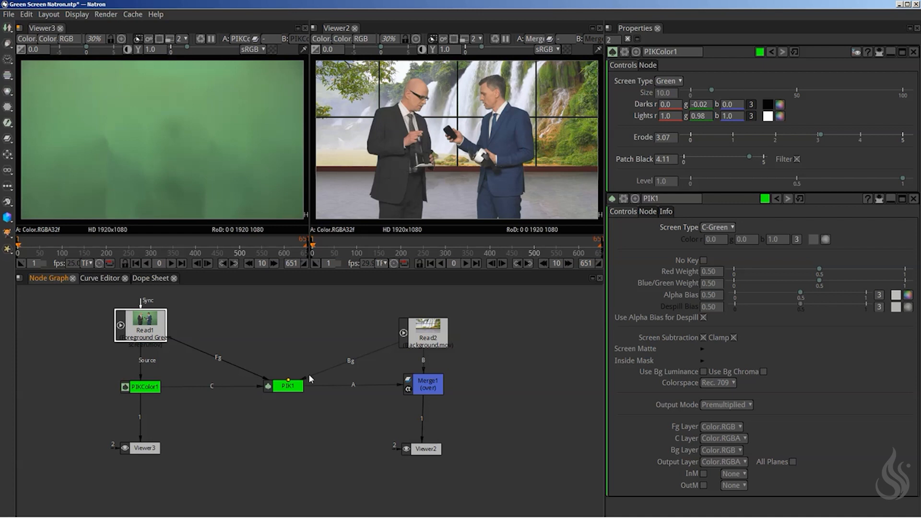
pyautogui.moveTo(423, 334); pyautogui.dragTo(406, 319)
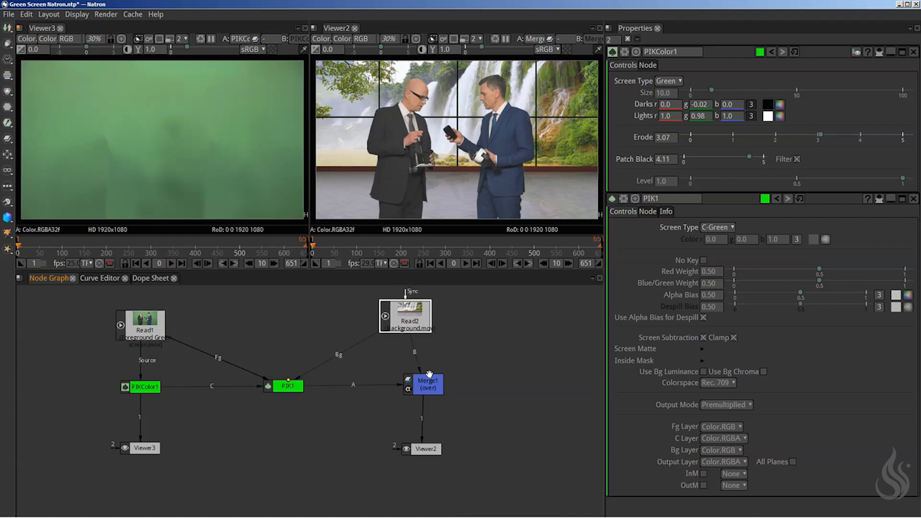
pyautogui.moveTo(426, 386); pyautogui.dragTo(395, 365)
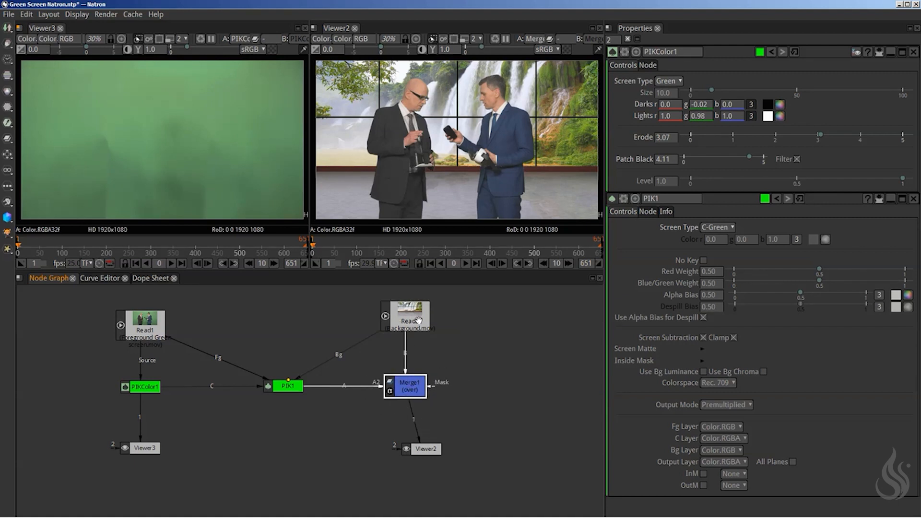
pyautogui.moveTo(413, 318); pyautogui.dragTo(430, 312)
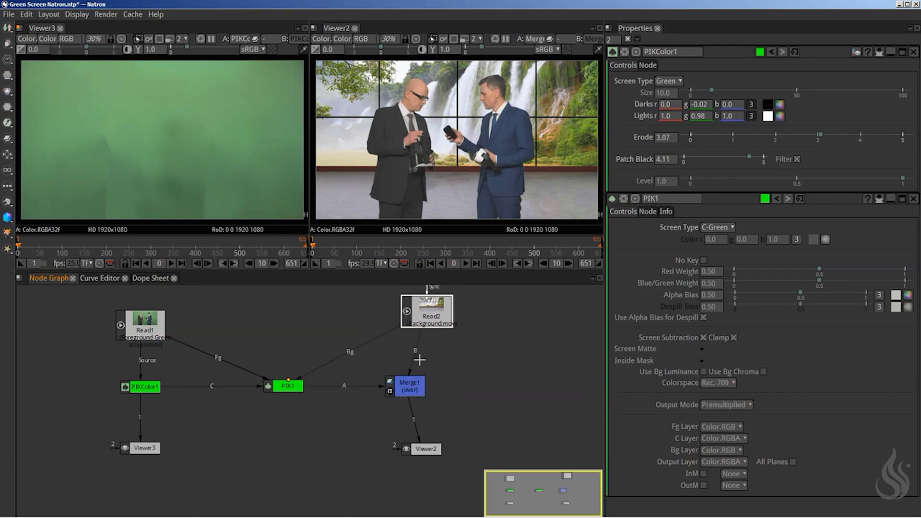
# Bring PIK1's properties to the front, followed by those of PIKColor1.
pyautogui.click(286, 384)
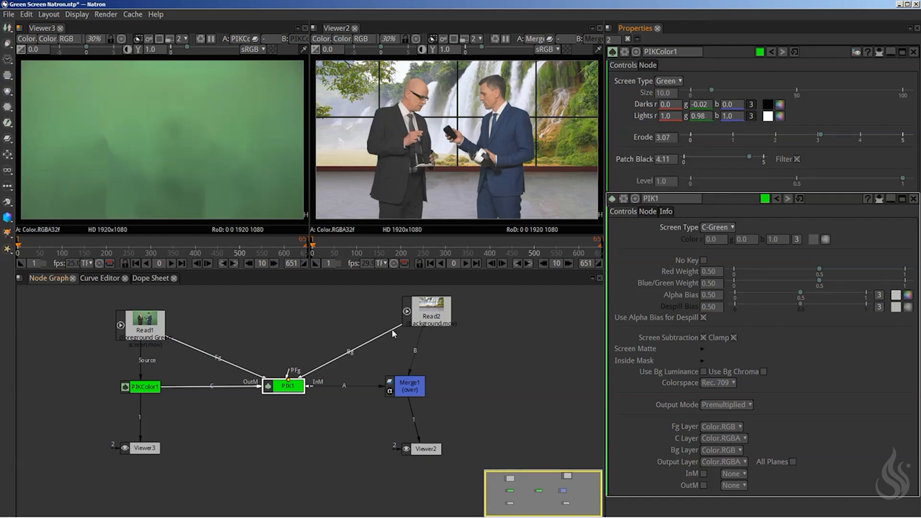
pyautogui.click(289, 386)
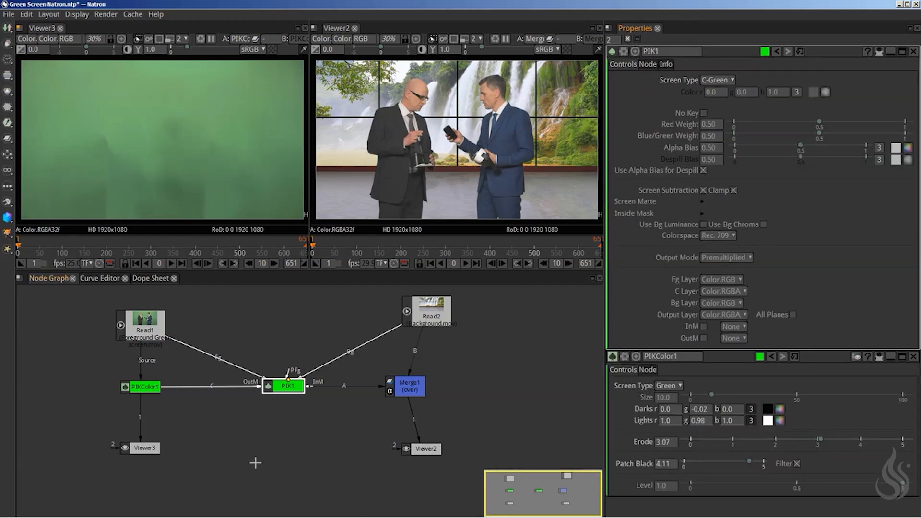
pyautogui.click(141, 387)
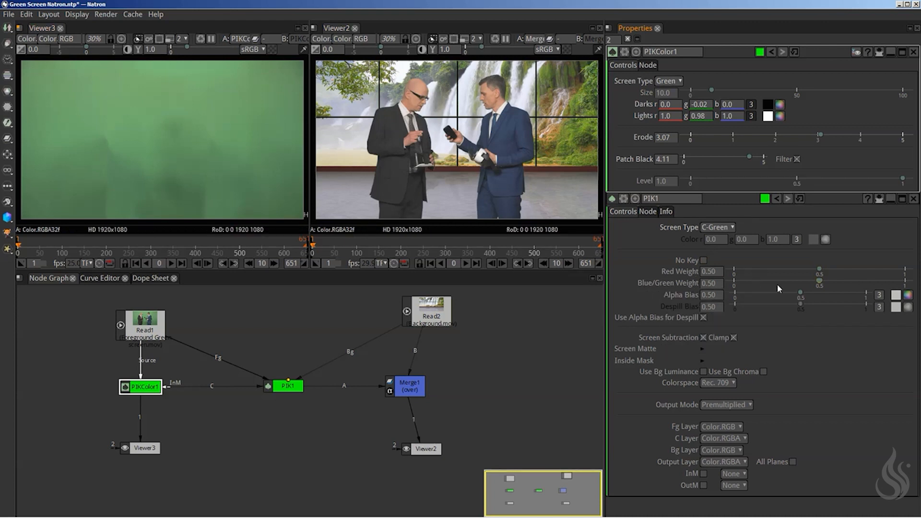
# Set PIK1's Red Weight to 0.497 and its Blue/Green Weight to 0.489.
pyautogui.click(819, 269)
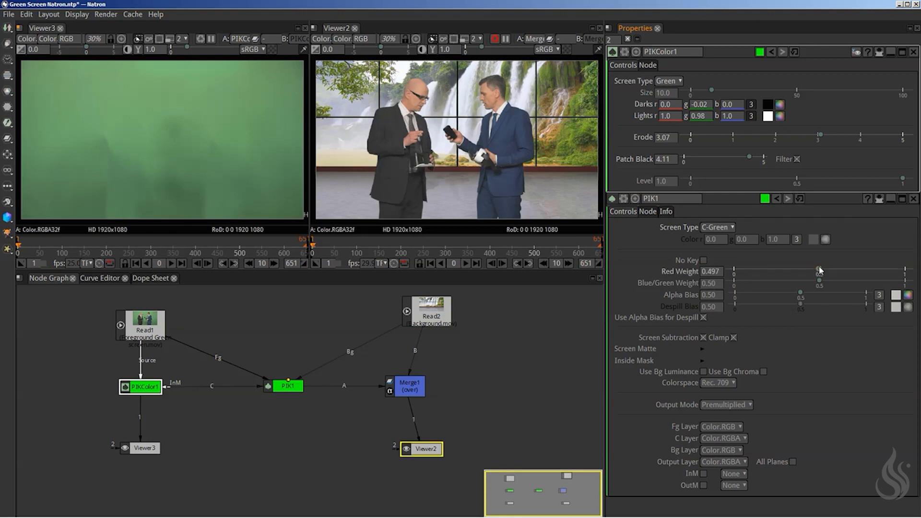
pyautogui.click(818, 282)
pyautogui.moveTo(818, 283); pyautogui.dragTo(818, 283)
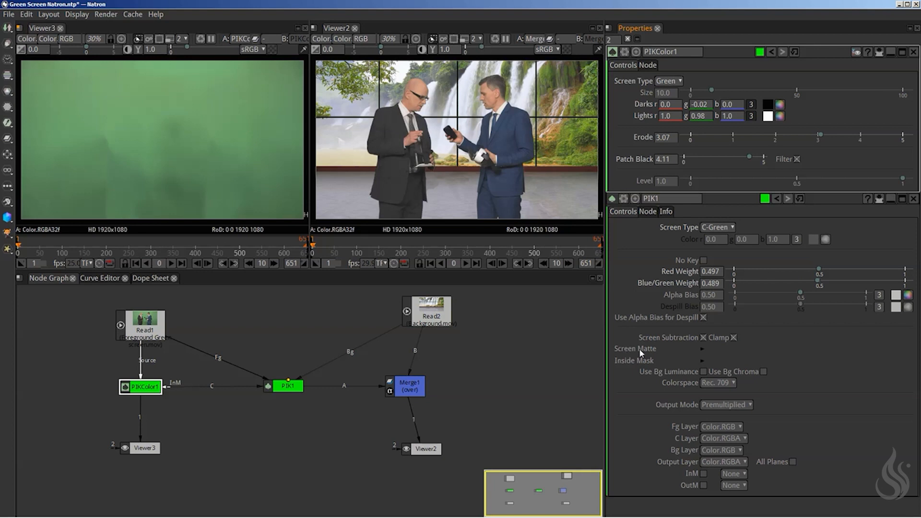
# Expand PIK1's Screen Matte settings and nudge the PIK1 node slightly upward in the node graph.
pyautogui.click(702, 351)
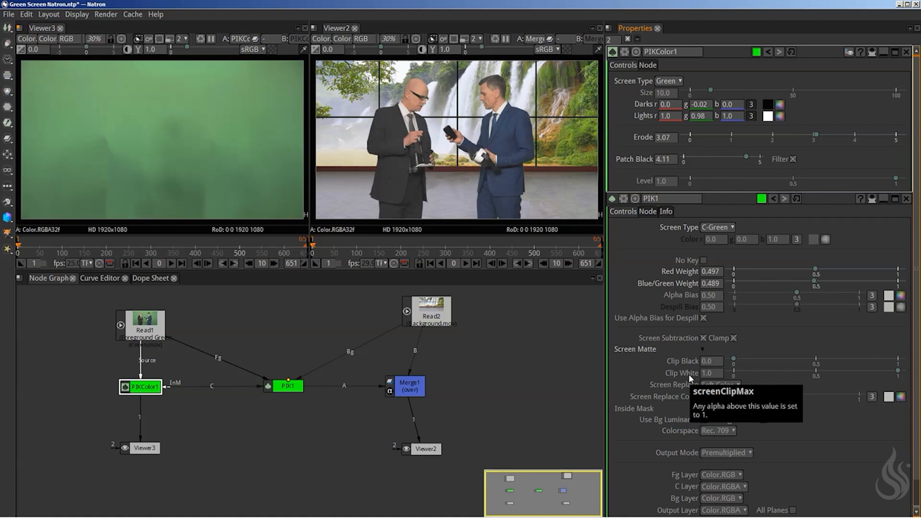
pyautogui.moveTo(287, 390)
pyautogui.mouseDown()
pyautogui.moveTo(281, 370)
pyautogui.moveTo(286, 383)
pyautogui.mouseUp()
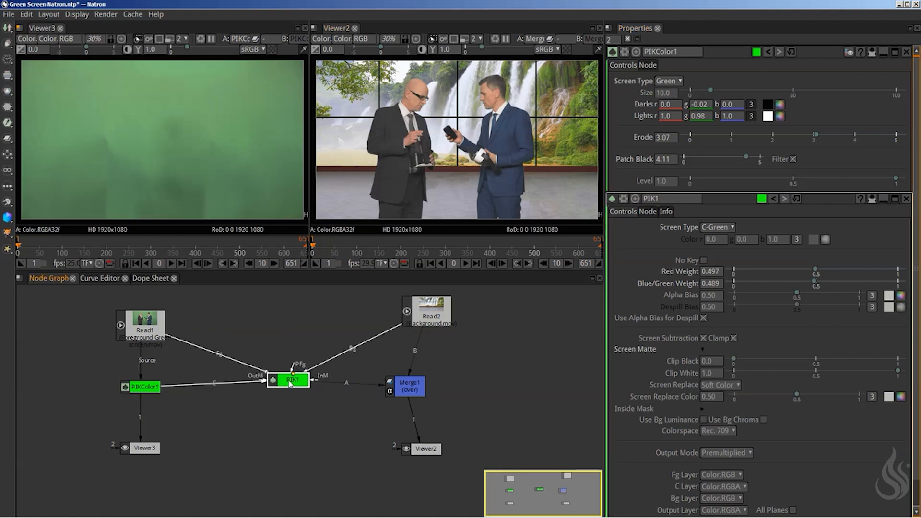
# Display the alpha channel in Viewer2.
pyautogui.click(363, 39)
pyautogui.click(372, 113)
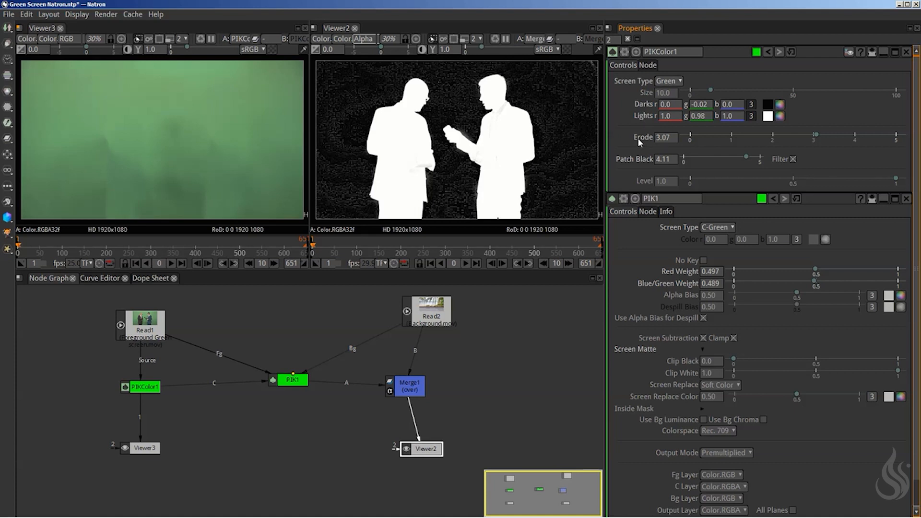
pyautogui.doubleClick(693, 106)
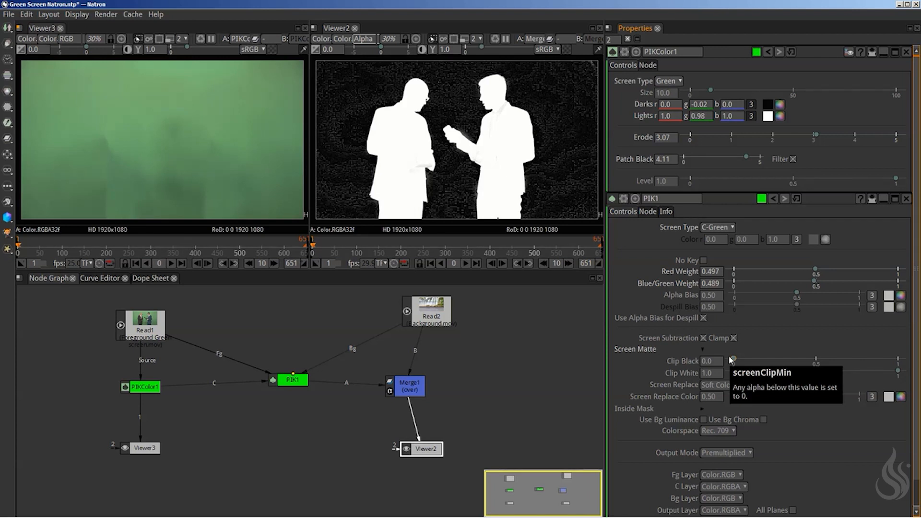
# Set PIK1's Screen Matte Clip Black to 0.09.
pyautogui.moveTo(731, 358)
pyautogui.mouseDown()
pyautogui.moveTo(751, 359)
pyautogui.moveTo(733, 359)
pyautogui.mouseUp()
pyautogui.click(709, 362)
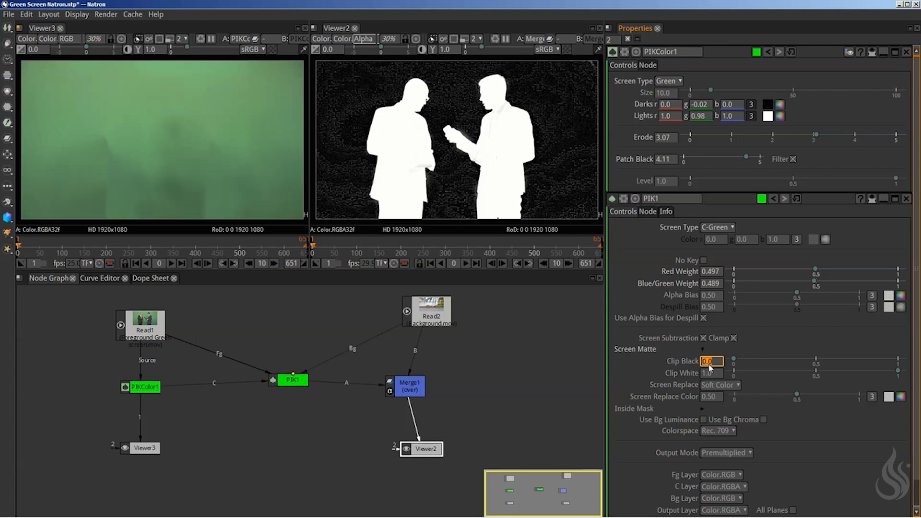
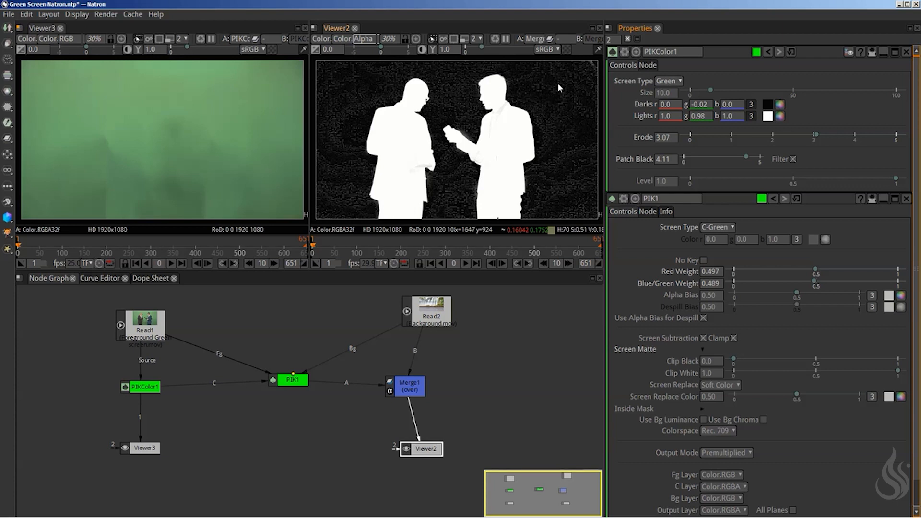
pyautogui.click(735, 359)
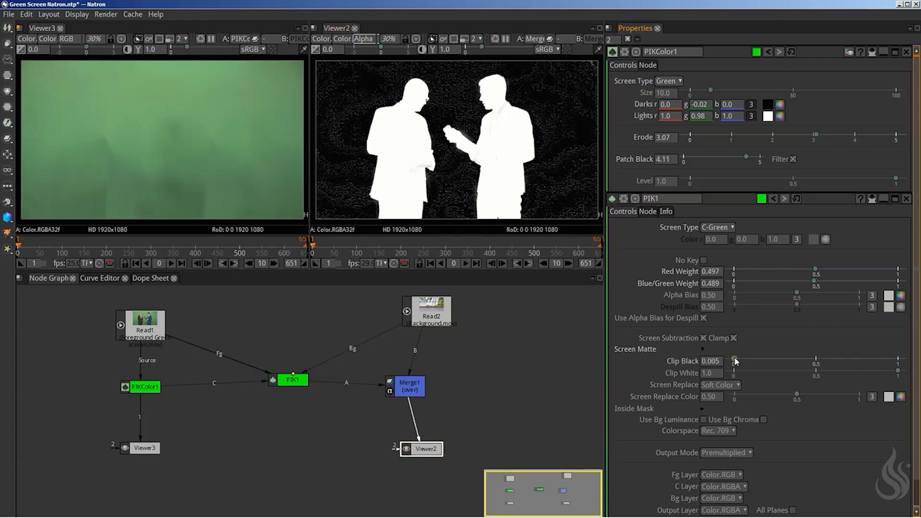
pyautogui.moveTo(736, 361); pyautogui.dragTo(729, 361)
pyautogui.moveTo(734, 359); pyautogui.dragTo(744, 359)
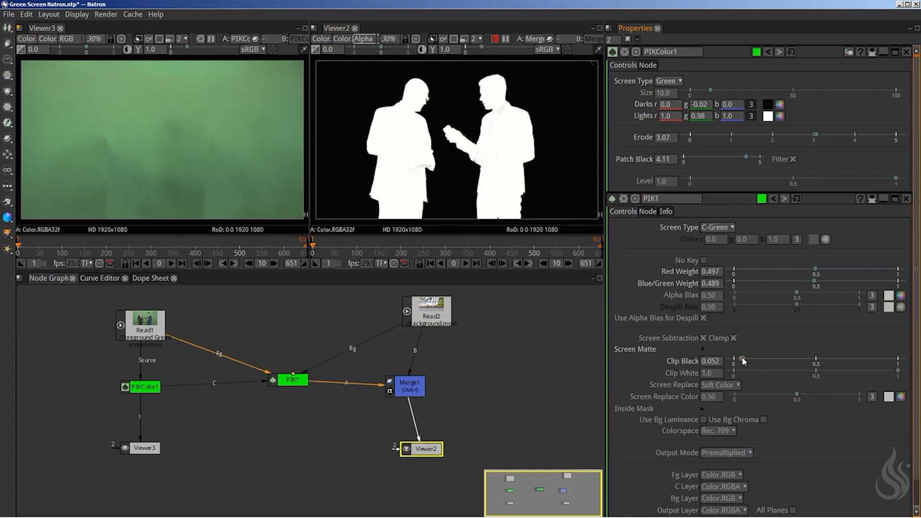
pyautogui.moveTo(743, 359); pyautogui.dragTo(748, 360)
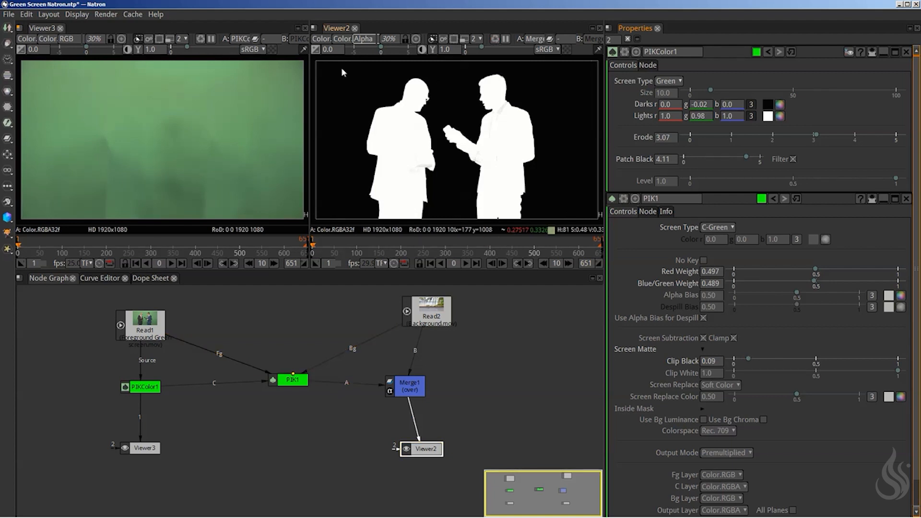
# Raise PIK1's Clip Black to 0.166 while checking the matte around the hand up close.
pyautogui.scroll(10, 387, 141)
pyautogui.moveTo(385, 138); pyautogui.dragTo(534, 166)
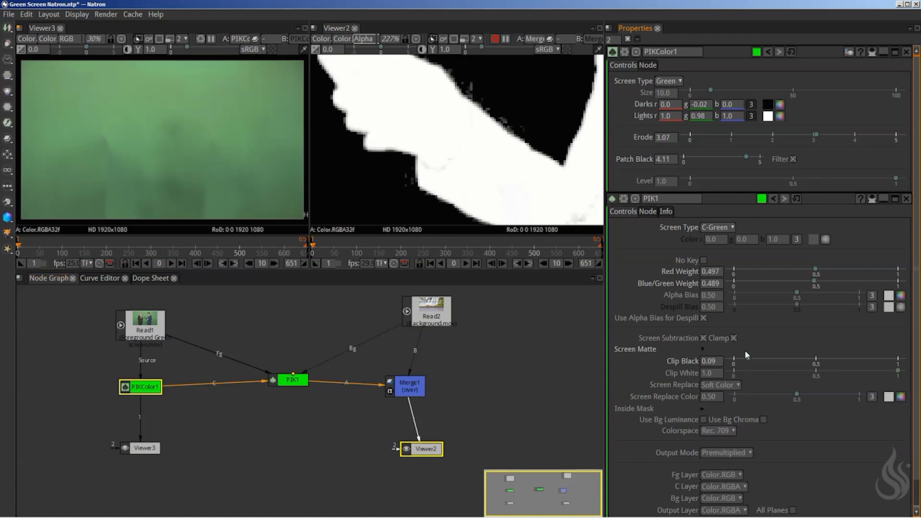
pyautogui.moveTo(748, 359); pyautogui.dragTo(761, 357)
# Delete the Viewer2 node from the node graph.
pyautogui.click(478, 405)
pyautogui.click(430, 451)
pyautogui.press('Delete')
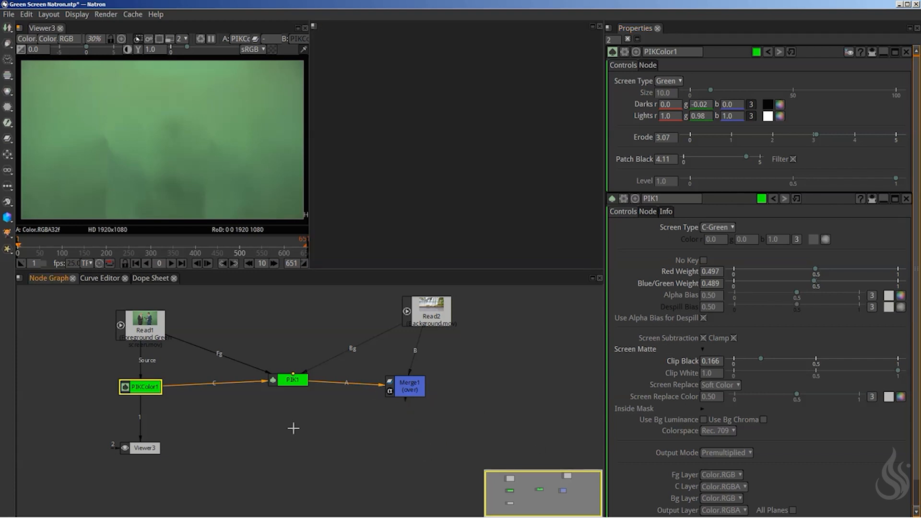
# Nudge PIKColor1 slightly upward and decline to kill the stalled renders.
pyautogui.moveTo(143, 387); pyautogui.dragTo(143, 381)
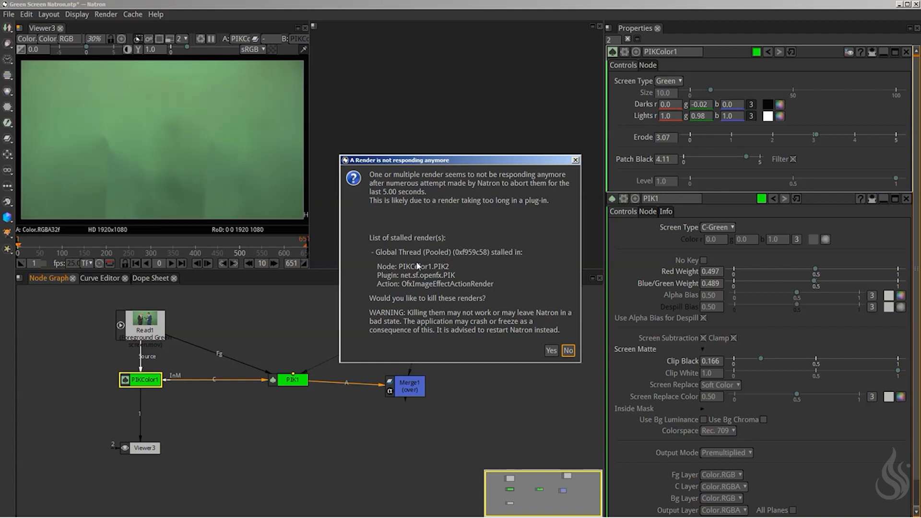
pyautogui.click(568, 351)
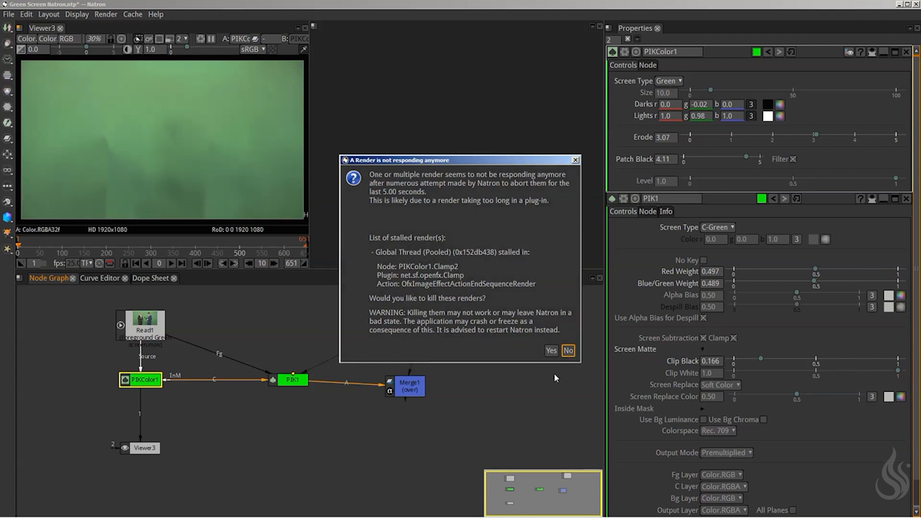
pyautogui.click(569, 352)
pyautogui.click(569, 351)
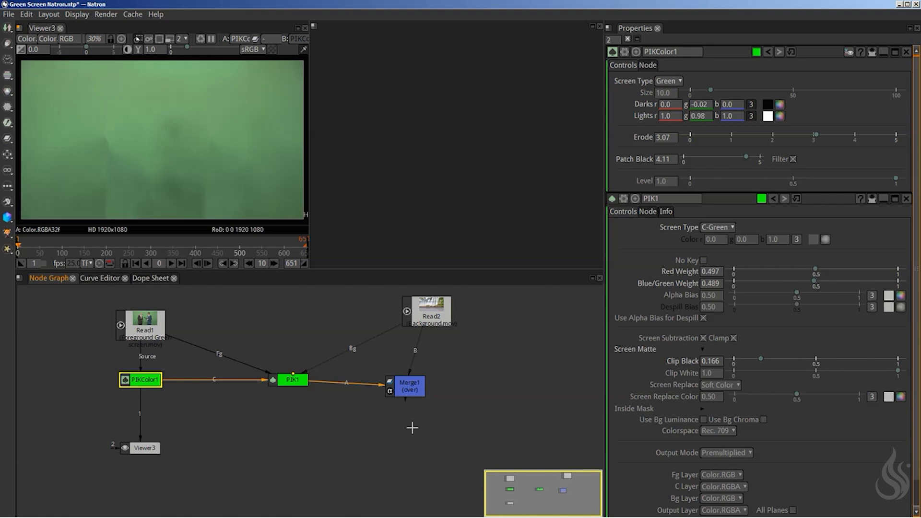
# Add a new viewer node, connect its first input to Merge1 and place it beneath Merge1.
pyautogui.press('Tab')
pyautogui.press('Return')
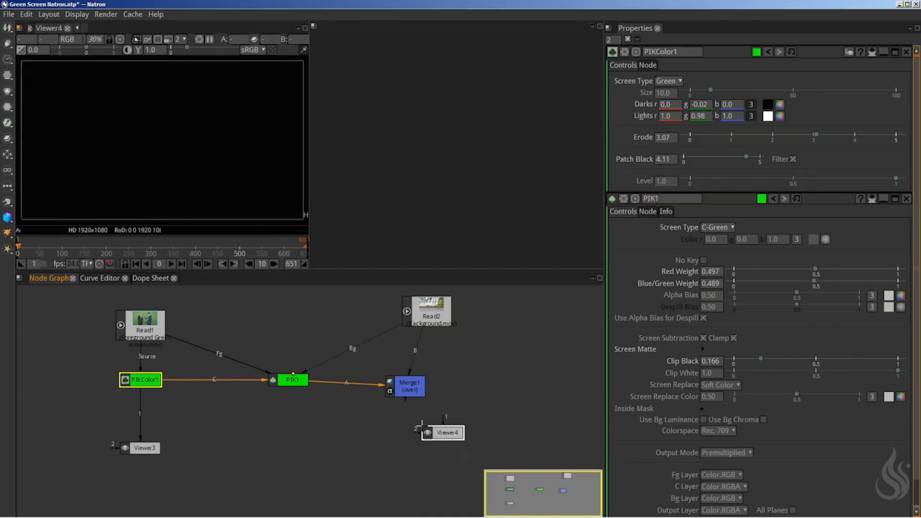
pyautogui.moveTo(423, 421); pyautogui.dragTo(407, 395)
pyautogui.moveTo(414, 444); pyautogui.dragTo(425, 443)
# Dock Viewer4 in the empty pane beside Viewer3 and close the leftover empty pane below it.
pyautogui.moveTo(79, 31); pyautogui.dragTo(411, 46)
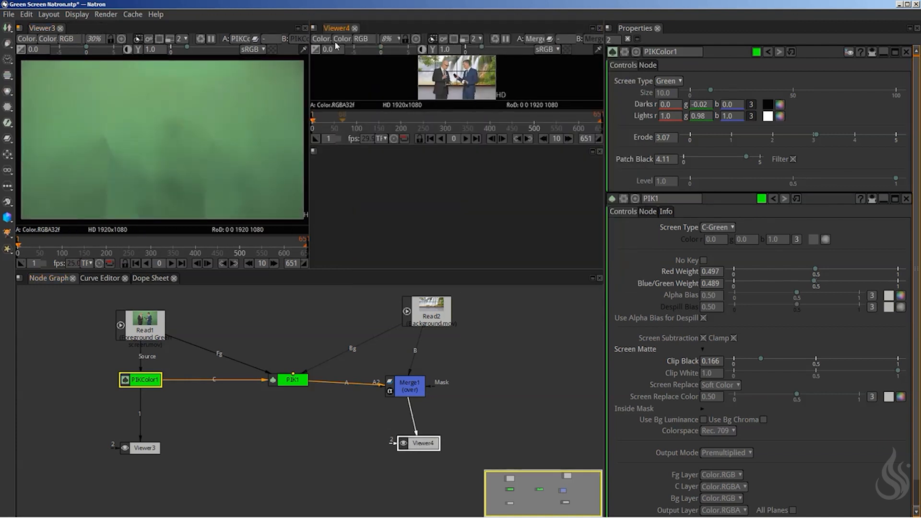
pyautogui.click(314, 151)
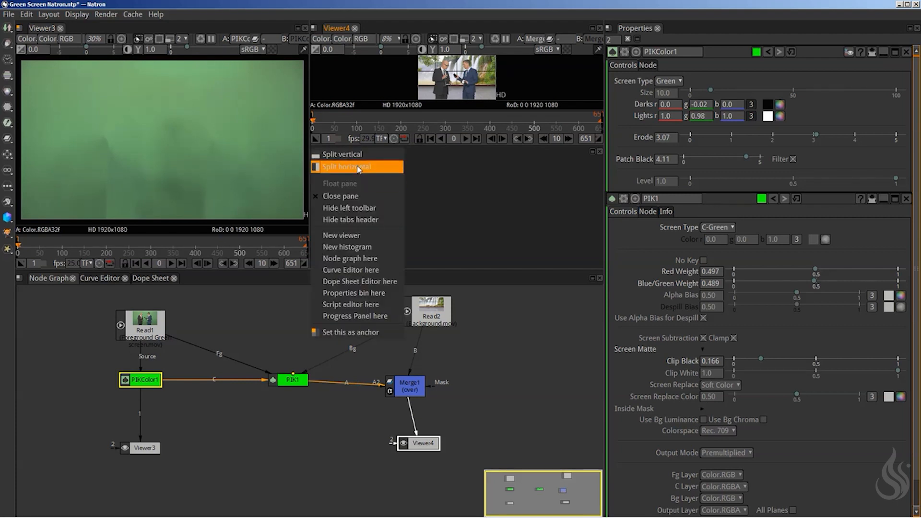
pyautogui.click(355, 196)
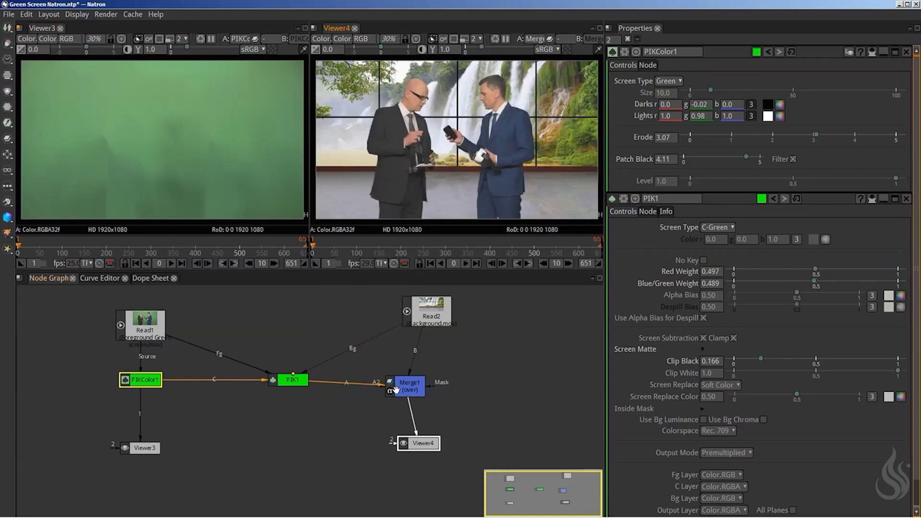
# Straighten the node layout, with Merge1 beneath Read2, Viewer4 a little lower, and PIKColor1 and PIK1 roughly level with Merge1.
pyautogui.moveTo(409, 387); pyautogui.dragTo(419, 387)
pyautogui.moveTo(427, 444); pyautogui.dragTo(428, 452)
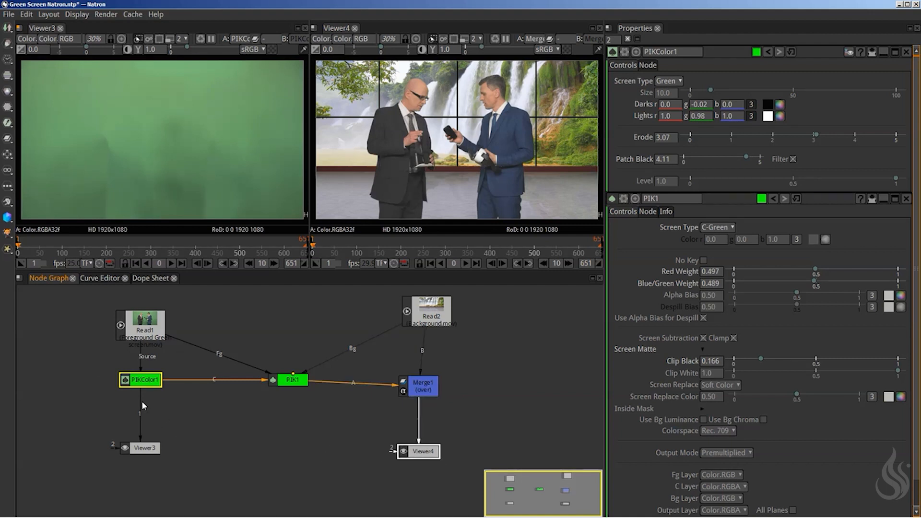
pyautogui.moveTo(141, 379)
pyautogui.mouseDown()
pyautogui.moveTo(147, 371)
pyautogui.moveTo(140, 378)
pyautogui.mouseUp()
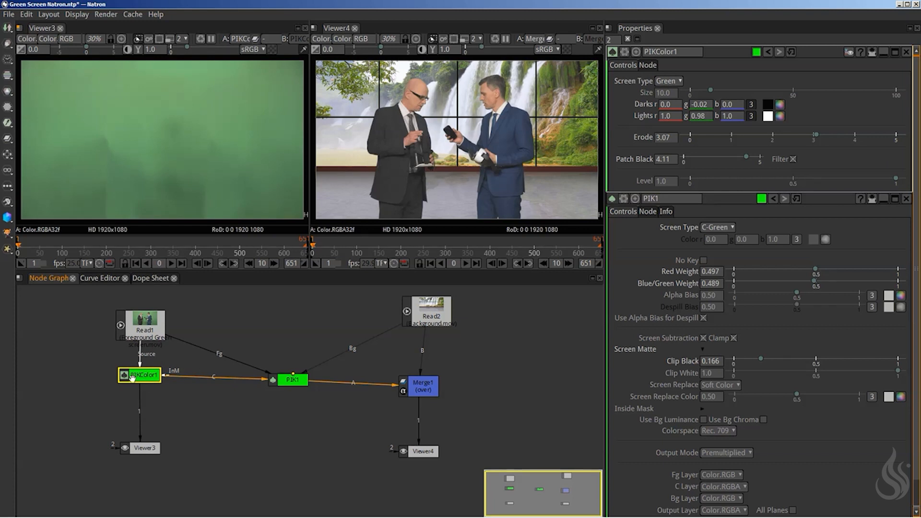
pyautogui.moveTo(142, 376); pyautogui.dragTo(142, 379)
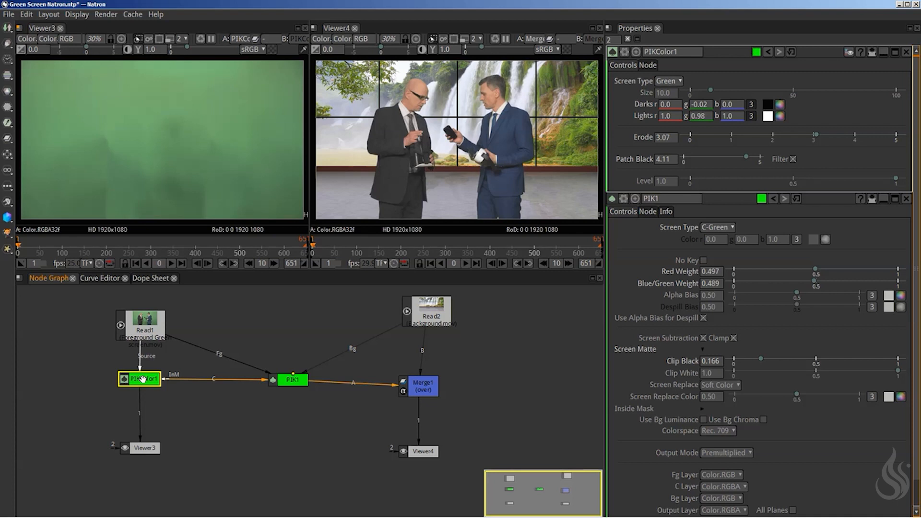
pyautogui.moveTo(142, 380); pyautogui.dragTo(140, 384)
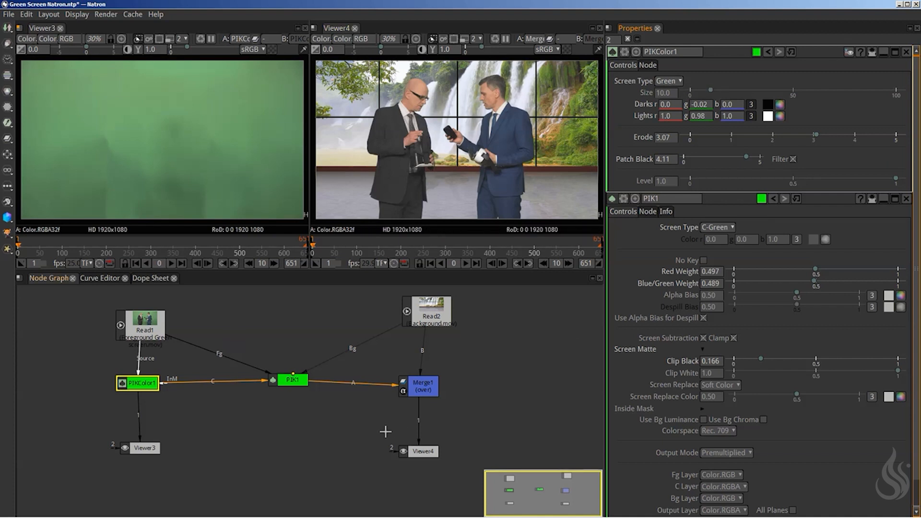
pyautogui.moveTo(294, 378); pyautogui.dragTo(292, 383)
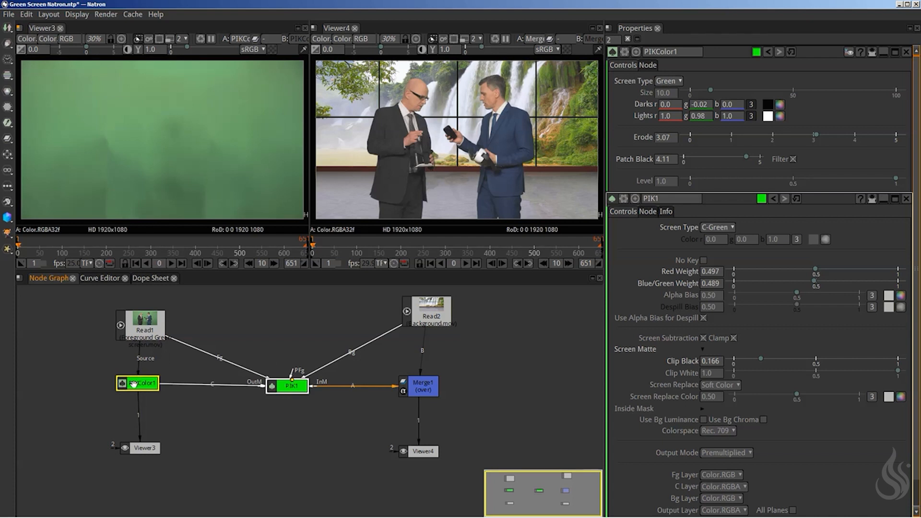
pyautogui.moveTo(287, 388); pyautogui.dragTo(285, 388)
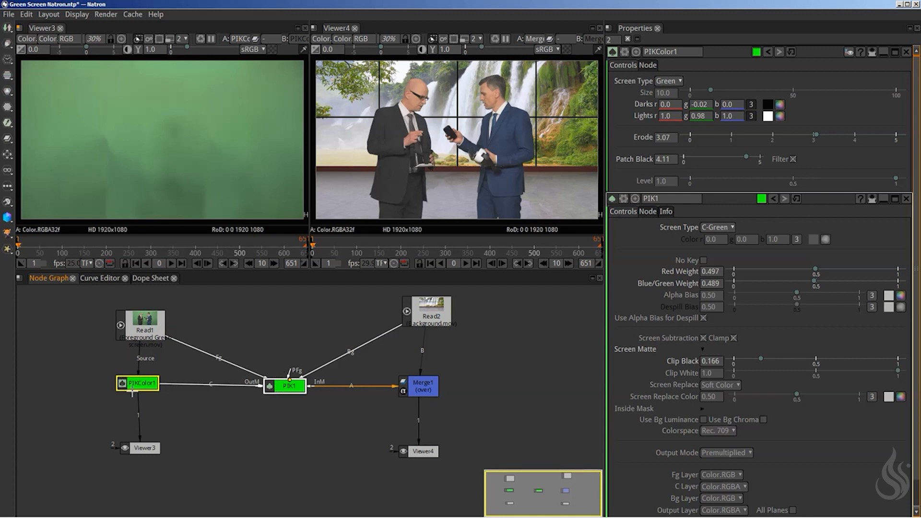
pyautogui.moveTo(132, 393); pyautogui.dragTo(133, 401)
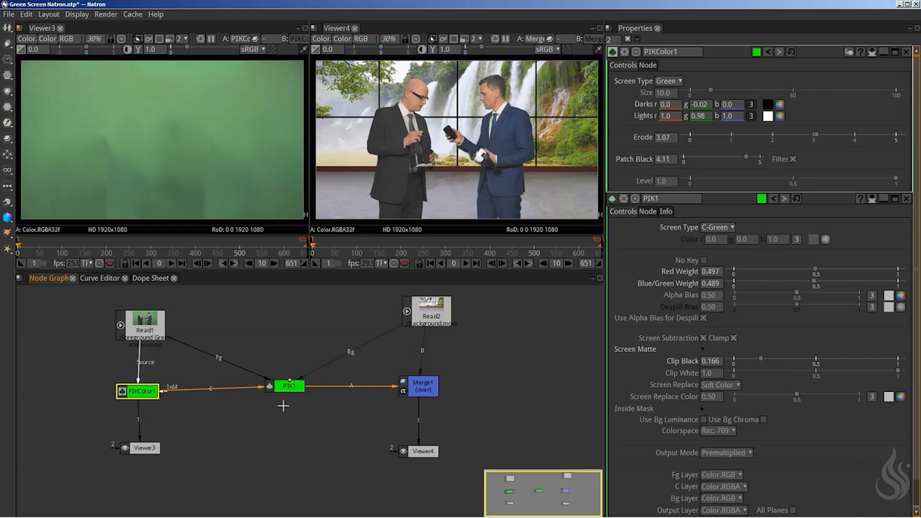
pyautogui.moveTo(134, 390); pyautogui.dragTo(138, 383)
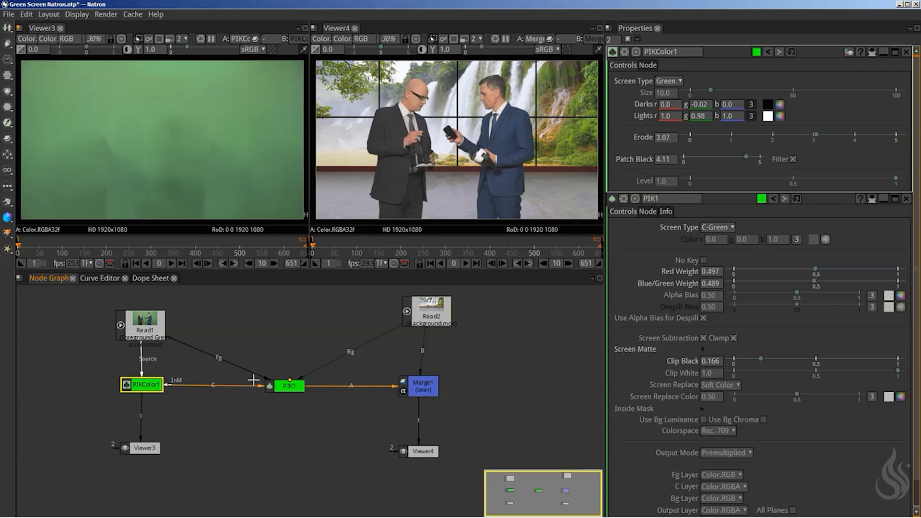
# Shift PIK1 slightly toward PIKColor1, and move Merge1 and Viewer4 slightly farther away from PIK1.
pyautogui.click(291, 386)
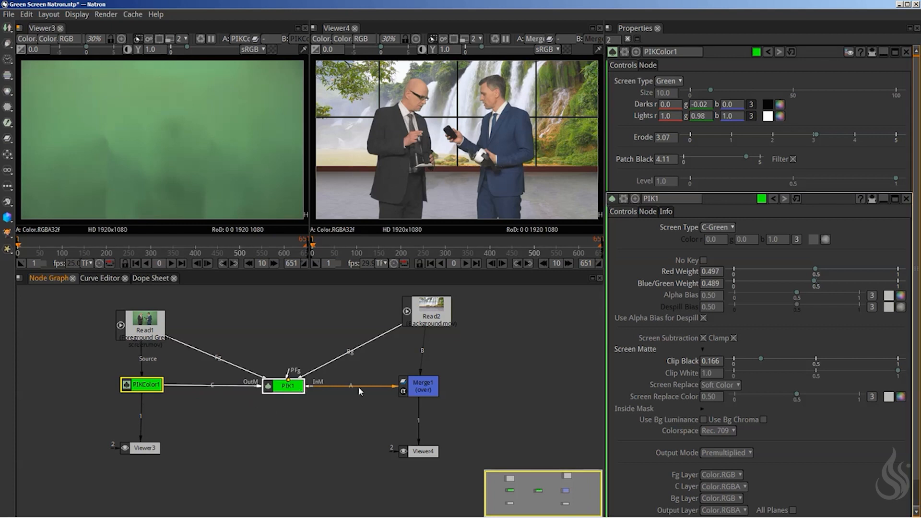
pyautogui.click(444, 391)
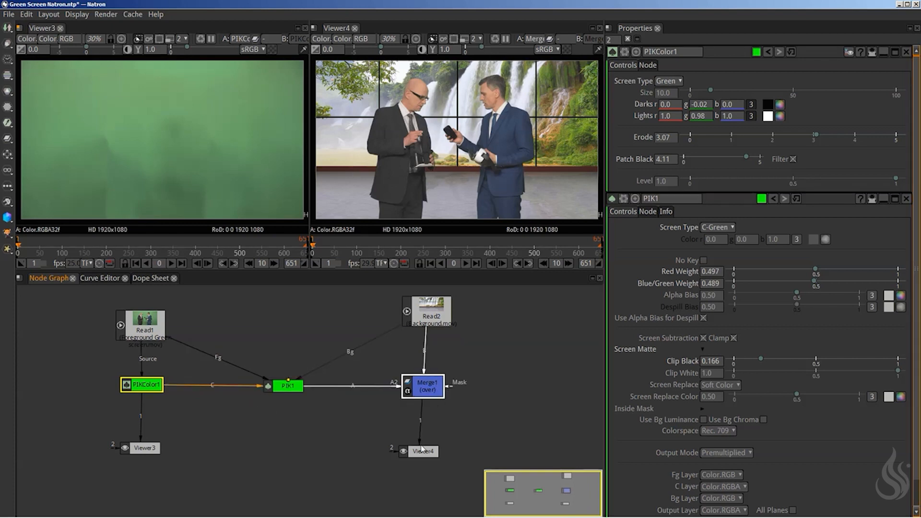
pyautogui.click(433, 453)
pyautogui.click(496, 426)
pyautogui.click(431, 455)
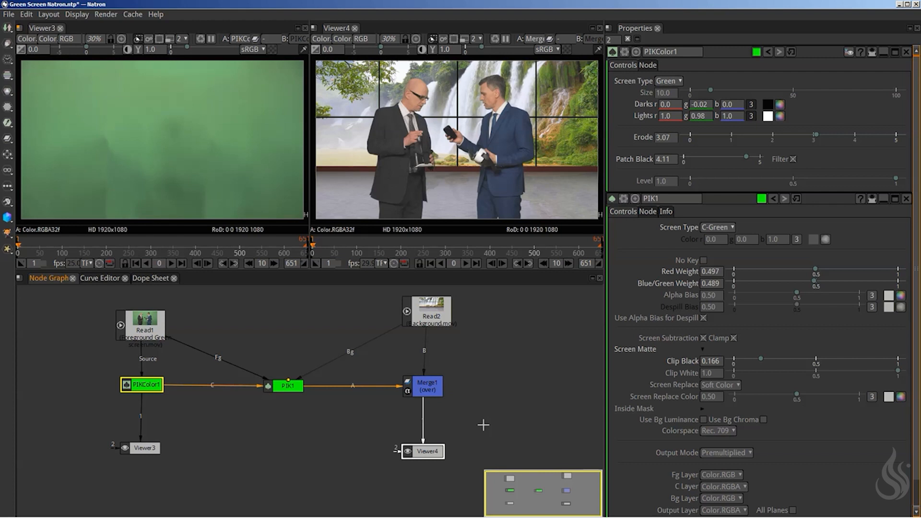
# Bring PIK1's properties to the front, followed by PIKColor1's, and select the PIK1 node.
pyautogui.click(287, 386)
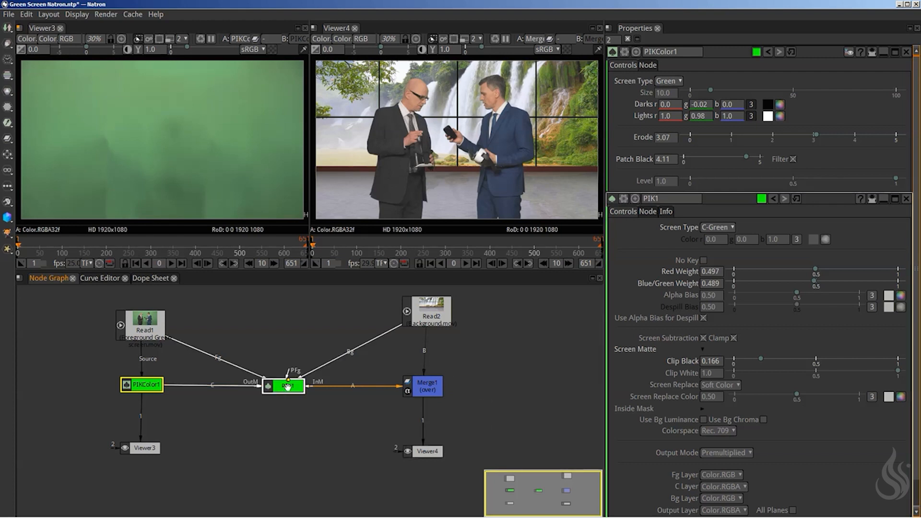
pyautogui.doubleClick(287, 386)
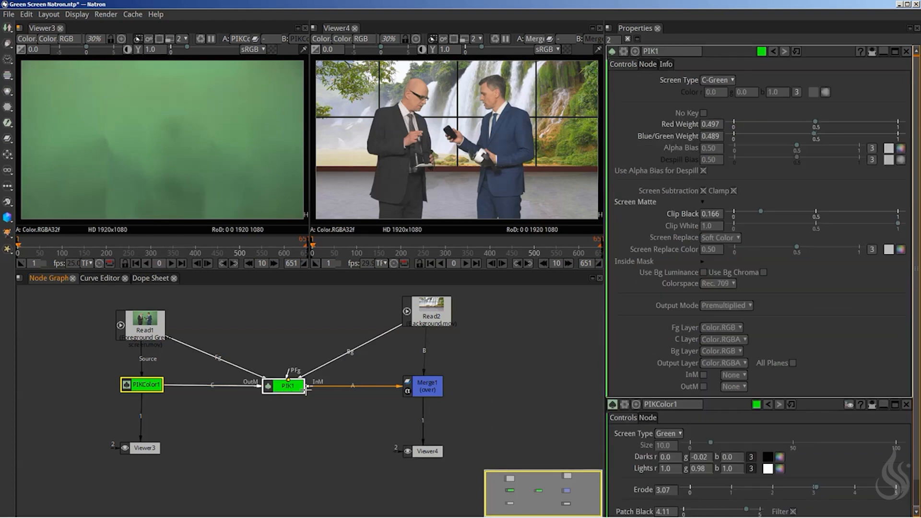
pyautogui.doubleClick(139, 386)
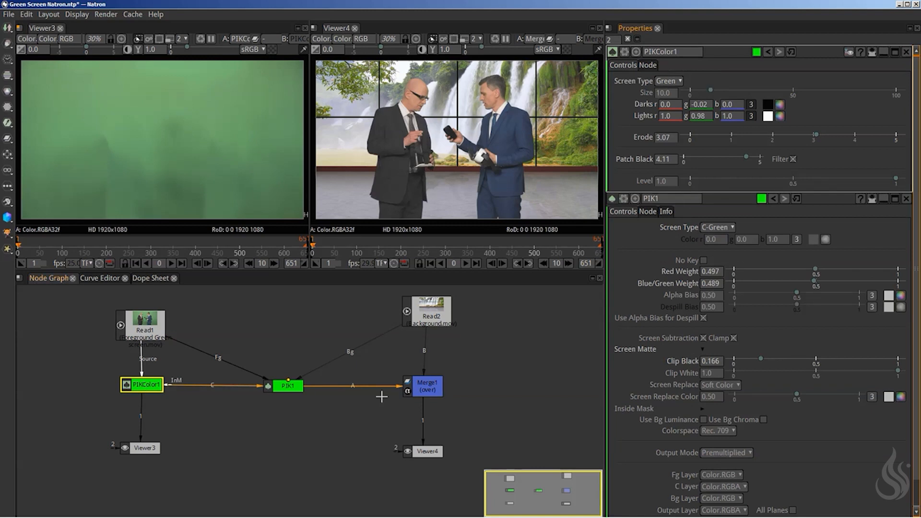
pyautogui.click(288, 386)
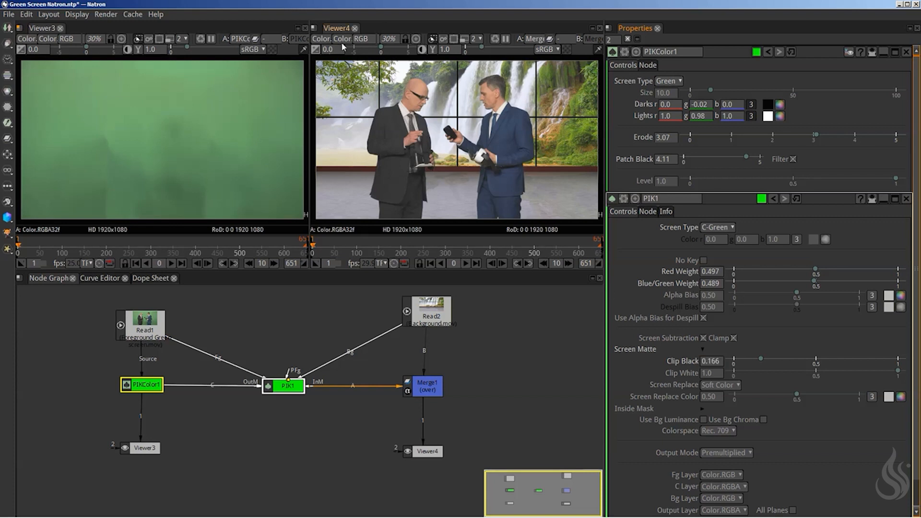
# Display the alpha channel in Viewer4 and examine the matte around the hand and sleeve.
pyautogui.click(361, 39)
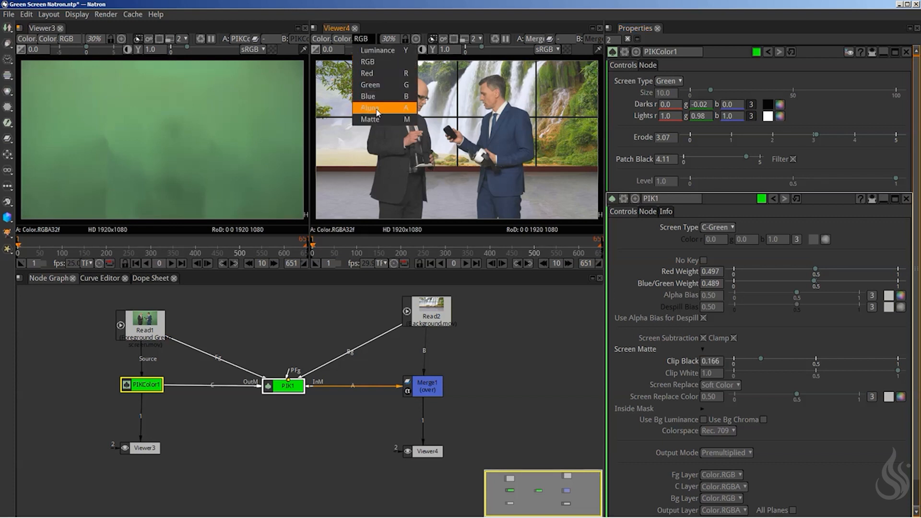
pyautogui.click(370, 109)
pyautogui.scroll(10, 523, 169)
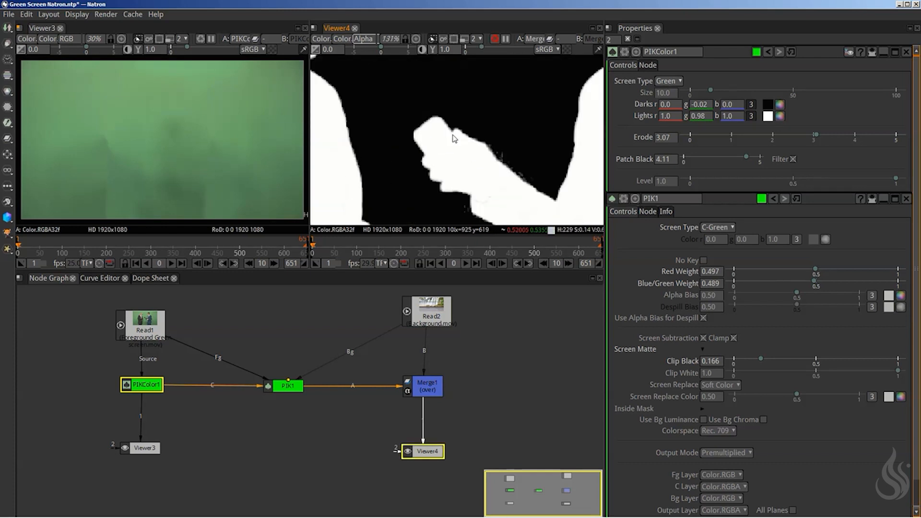
pyautogui.scroll(1, 523, 169)
# Set PIK1's Clip Black to 0.189 and nudge the Viewer4 node slightly upward.
pyautogui.click(689, 319)
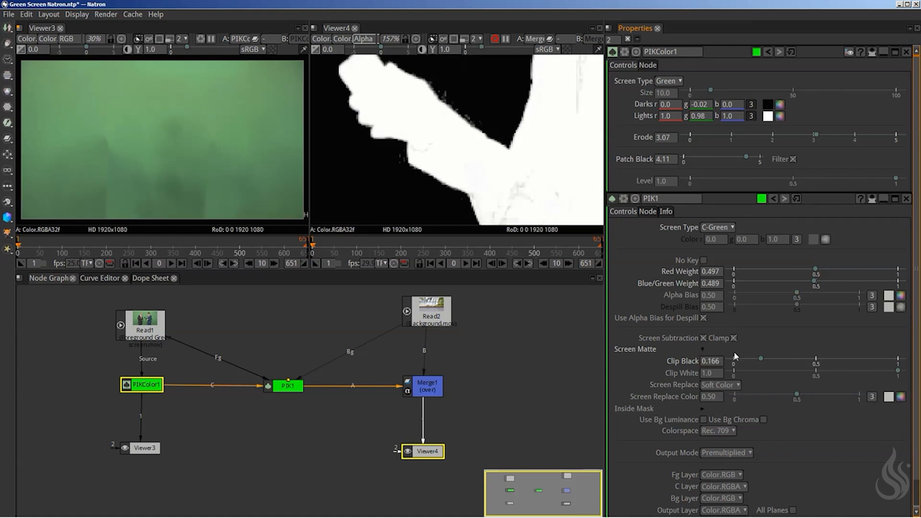
pyautogui.click(764, 360)
pyautogui.moveTo(422, 453)
pyautogui.mouseDown()
pyautogui.moveTo(422, 472)
pyautogui.moveTo(422, 445)
pyautogui.mouseUp()
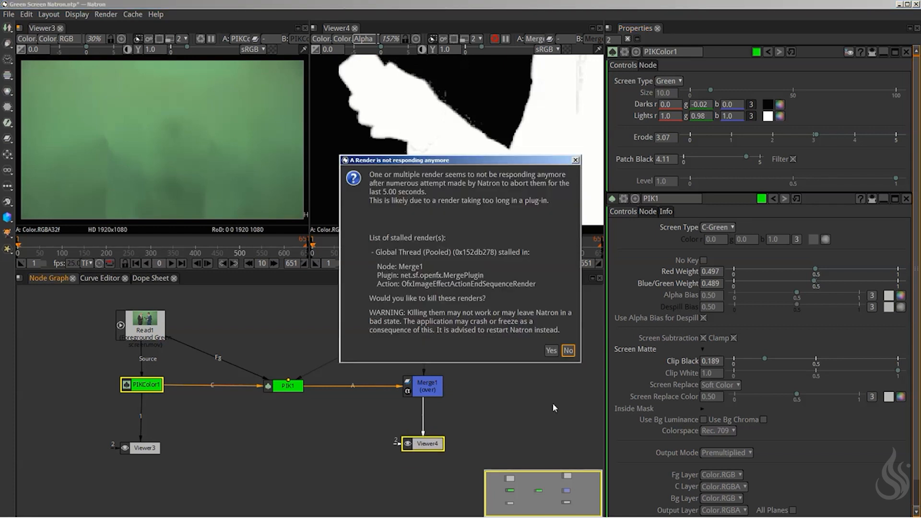
# Kill the stalled Merge1 render and replace the Viewer4 node with a new viewer node.
pyautogui.click(551, 353)
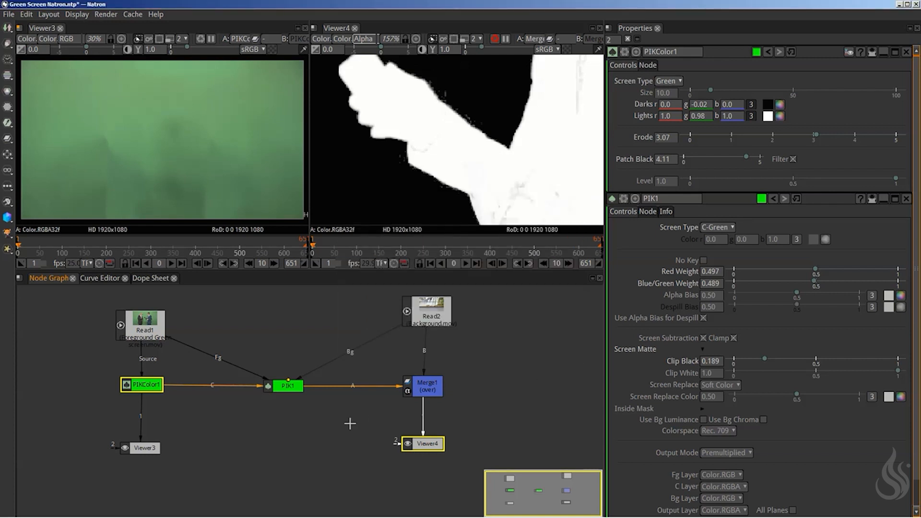
pyautogui.press('Delete')
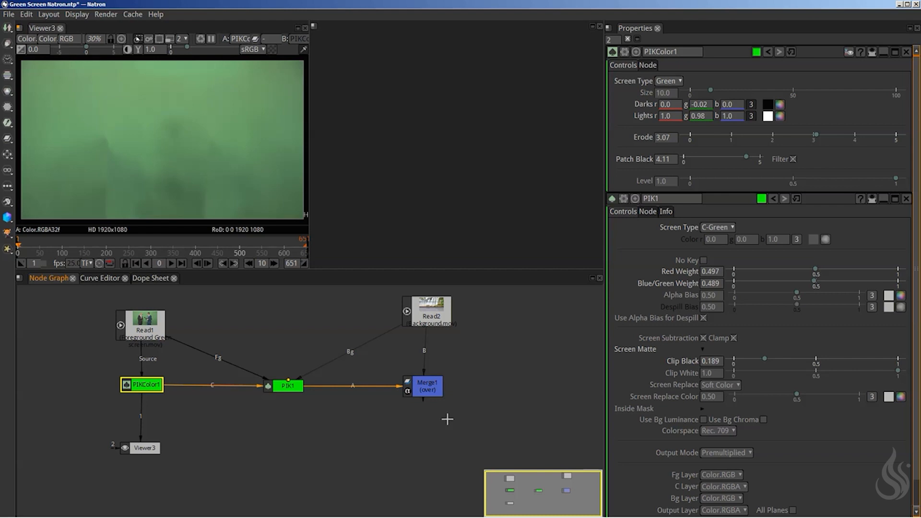
pyautogui.press('Tab')
pyautogui.press('Return')
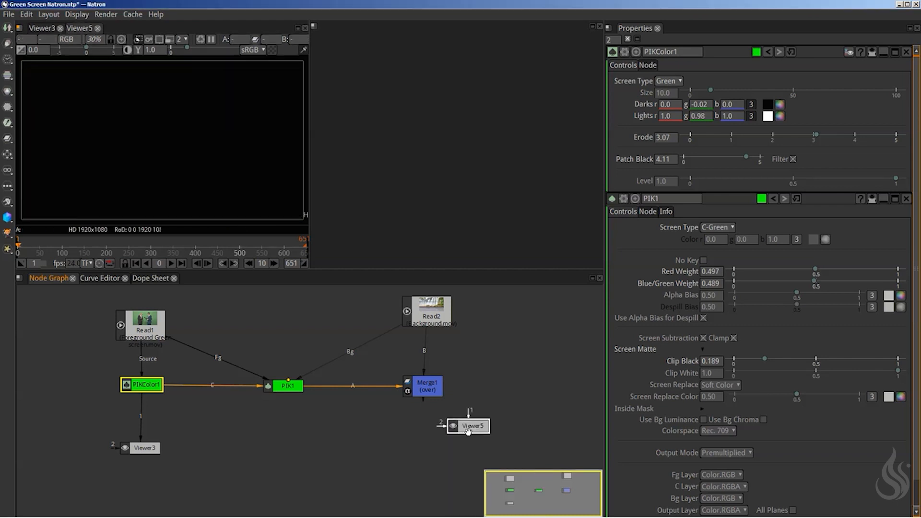
# Place the new viewer below Merge1 and connect it, killing the stalled render, and dock its view in the empty viewer pane.
pyautogui.moveTo(463, 431); pyautogui.dragTo(419, 463)
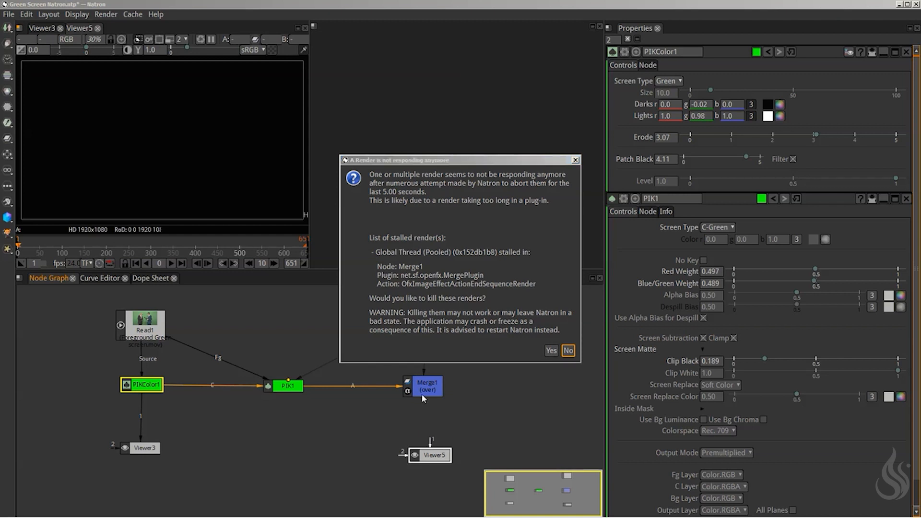
pyautogui.click(551, 351)
pyautogui.moveTo(476, 403); pyautogui.dragTo(425, 393)
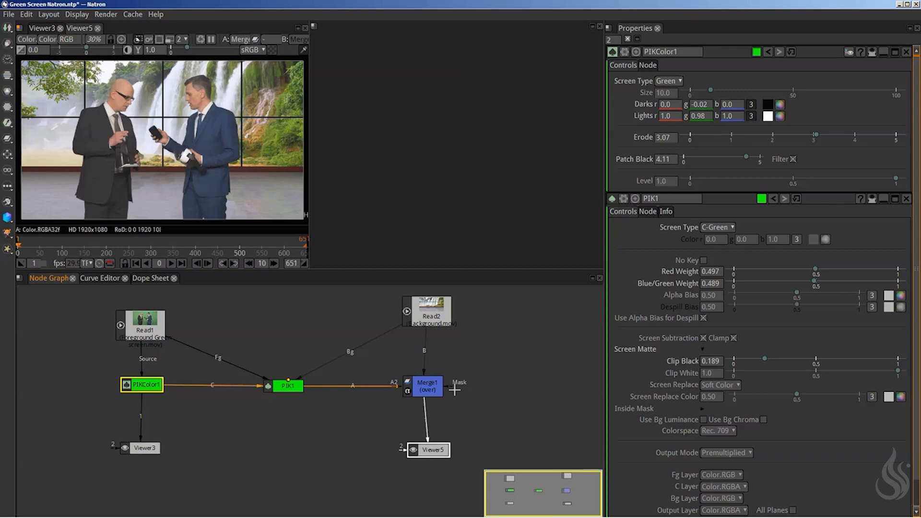
pyautogui.moveTo(78, 31); pyautogui.dragTo(361, 95)
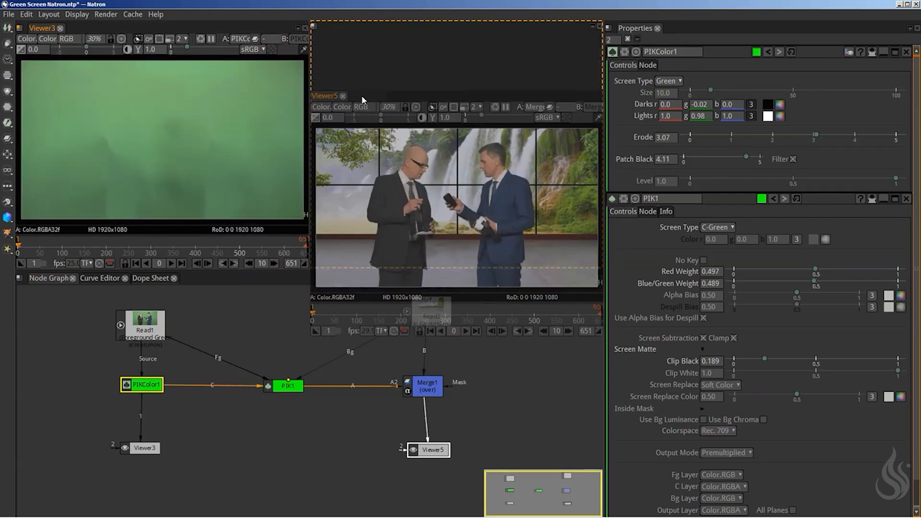
pyautogui.moveTo(426, 390); pyautogui.dragTo(430, 390)
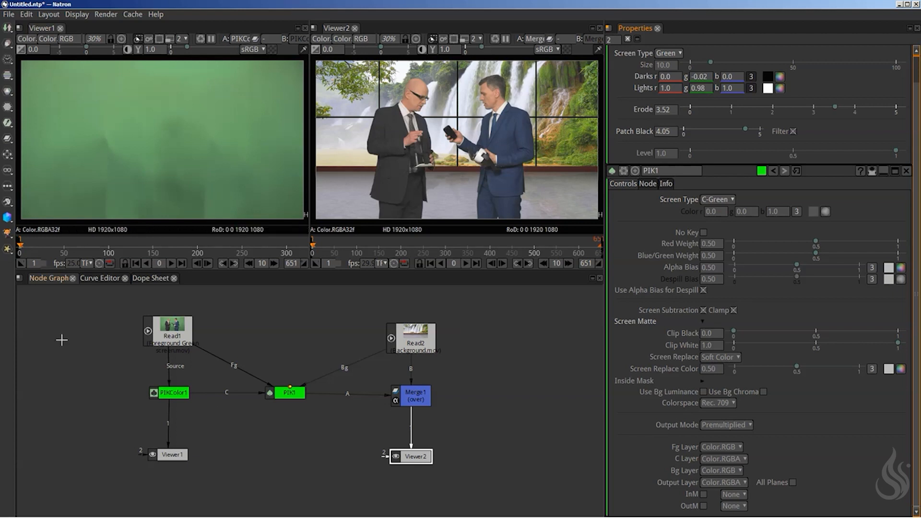
# Set PIK1's Red Weight to 0.49 and Blue/Green Weight to 0.481.
pyautogui.click(169, 392)
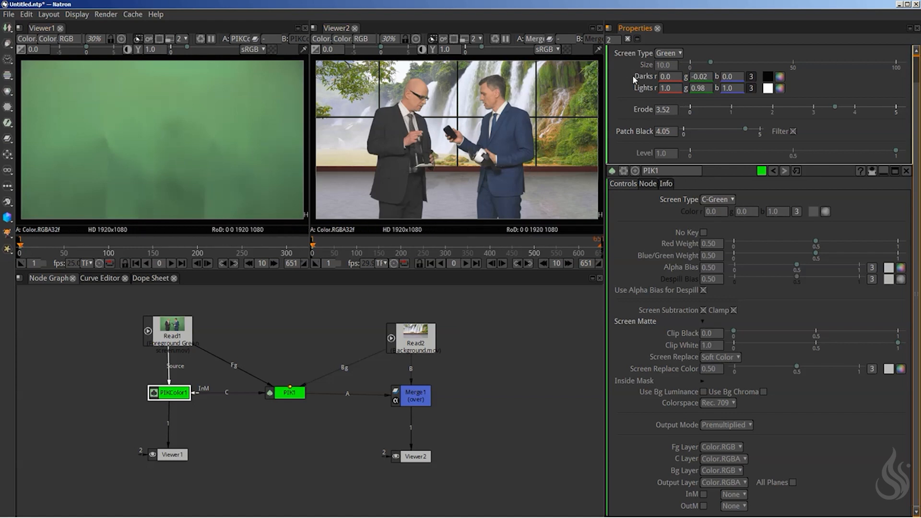
pyautogui.click(286, 398)
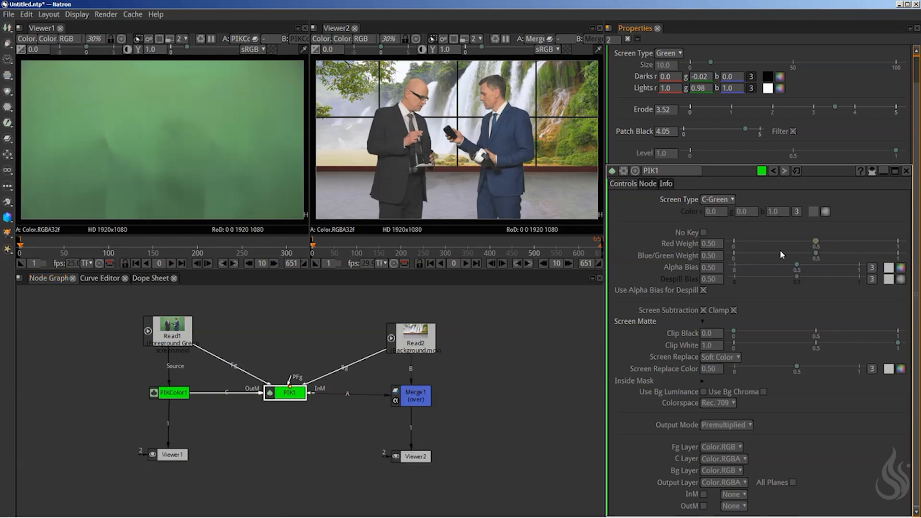
pyautogui.moveTo(819, 246); pyautogui.dragTo(813, 253)
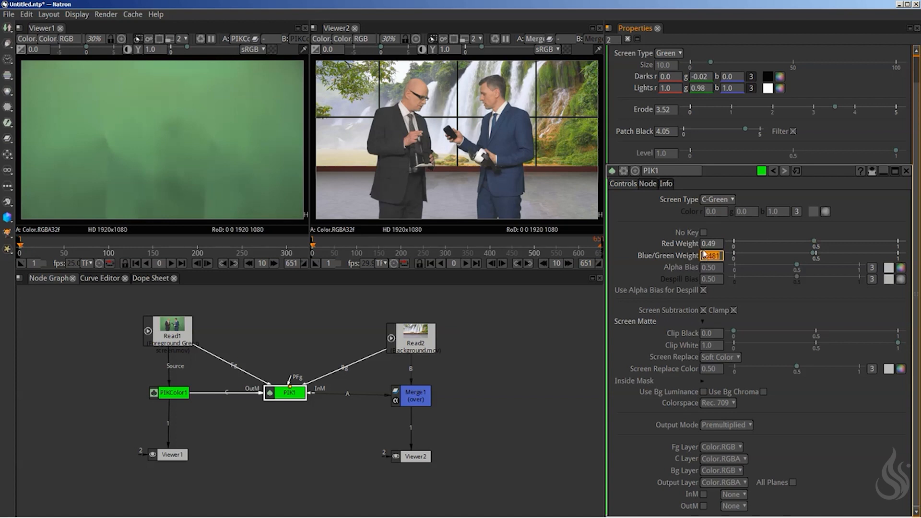
pyautogui.moveTo(683, 255)
# Display the alpha channel in Viewer2 and set PIK1's Clip Black to 0.11 and Clip White to 0.744.
pyautogui.click(363, 40)
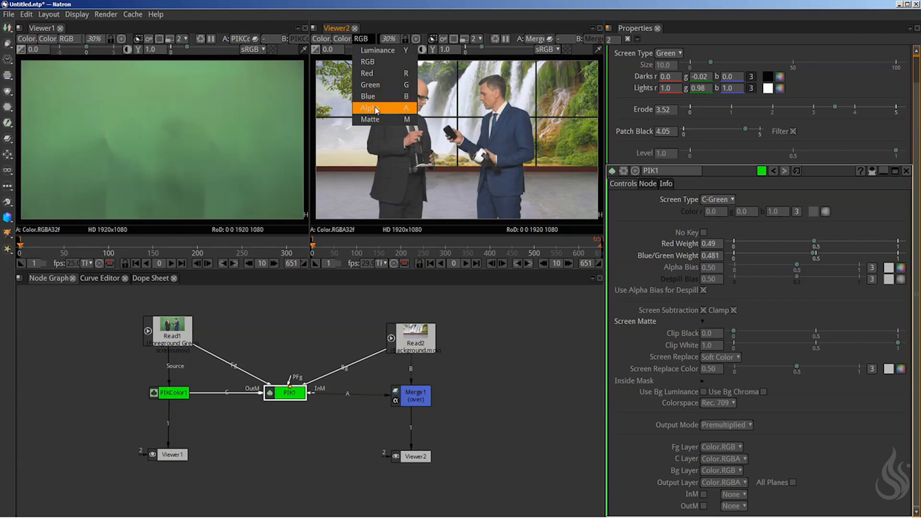
pyautogui.click(374, 110)
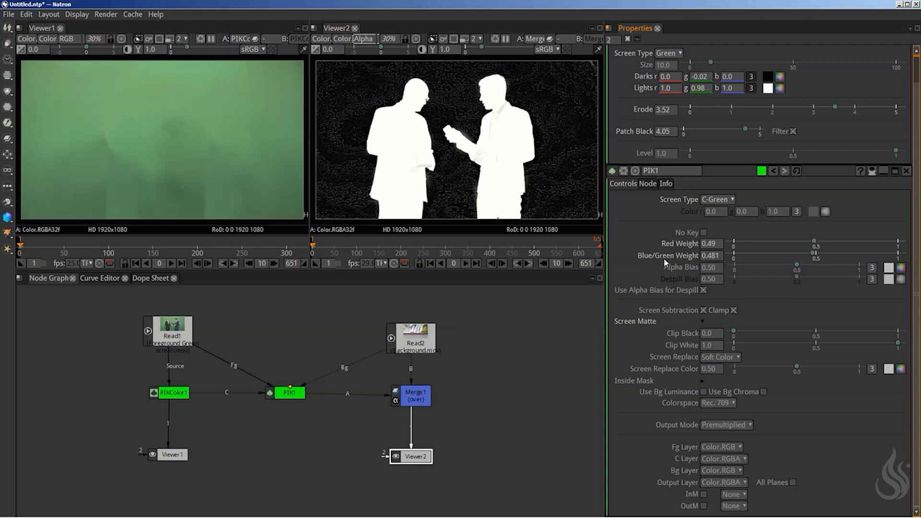
pyautogui.moveTo(661, 258)
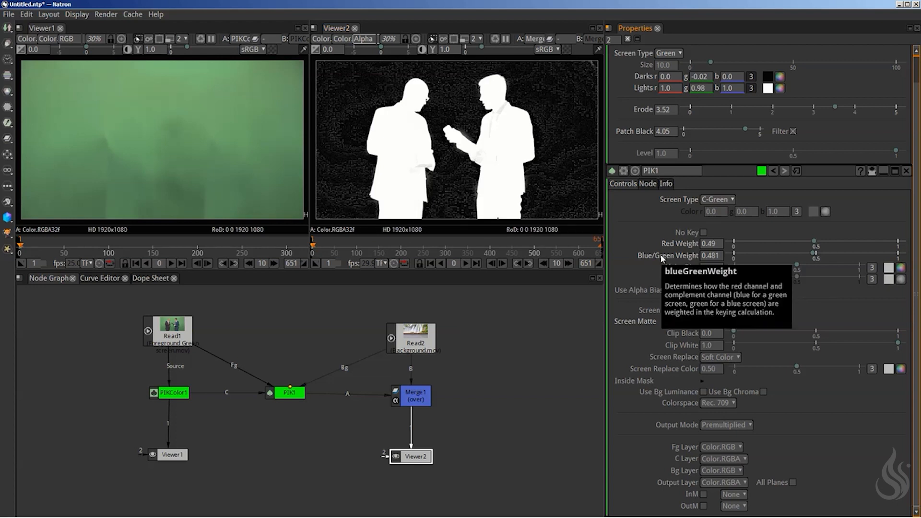
pyautogui.moveTo(733, 331); pyautogui.dragTo(751, 331)
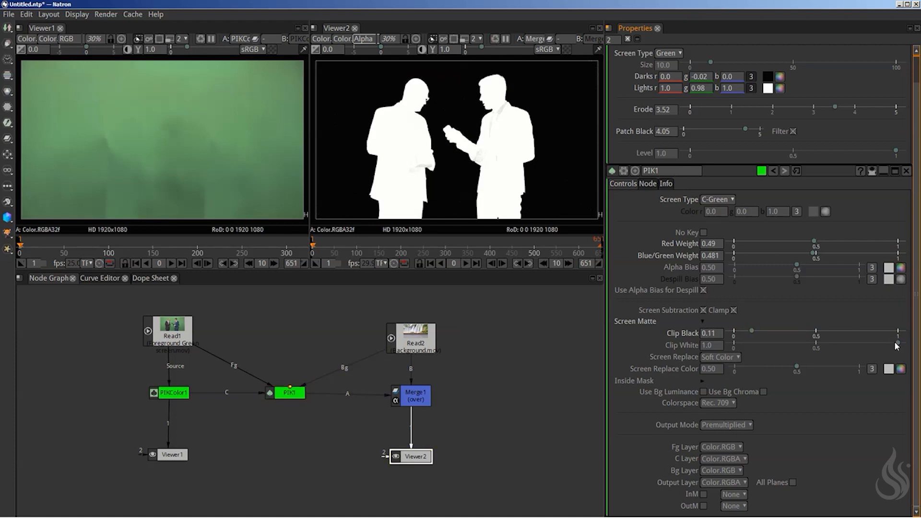
pyautogui.click(898, 344)
pyautogui.moveTo(898, 344); pyautogui.dragTo(857, 340)
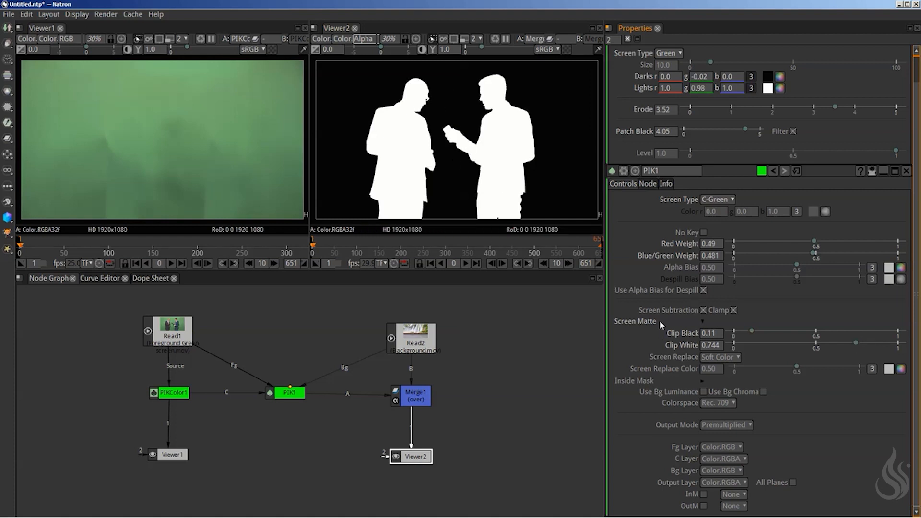
# Raise PIK1's Clip Black to 0.181 to clean the matte around the hand and sleeve, and return Viewer2 to RGB display.
pyautogui.scroll(10, 508, 93)
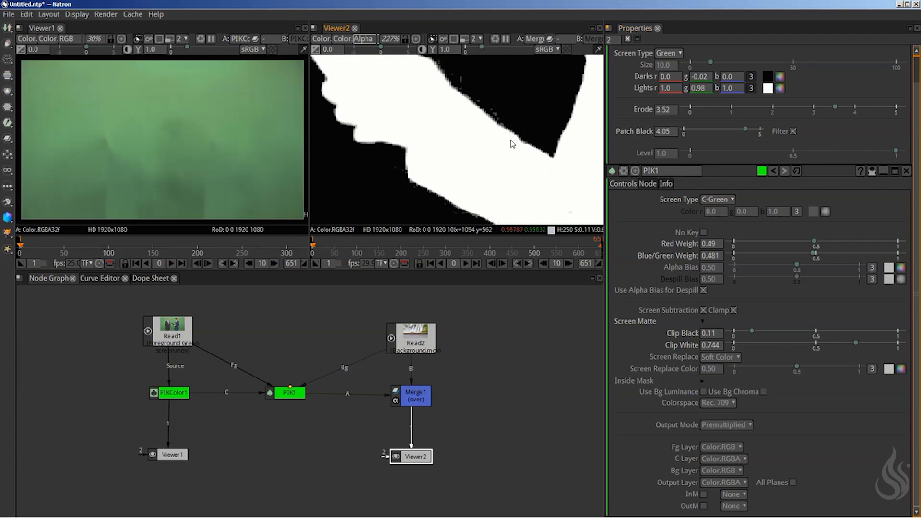
pyautogui.moveTo(510, 140); pyautogui.dragTo(508, 151)
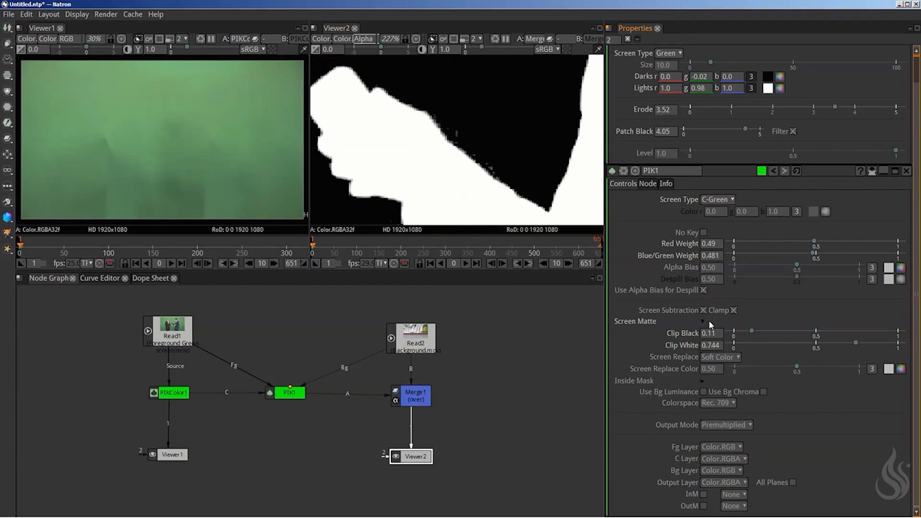
pyautogui.moveTo(752, 331); pyautogui.dragTo(762, 325)
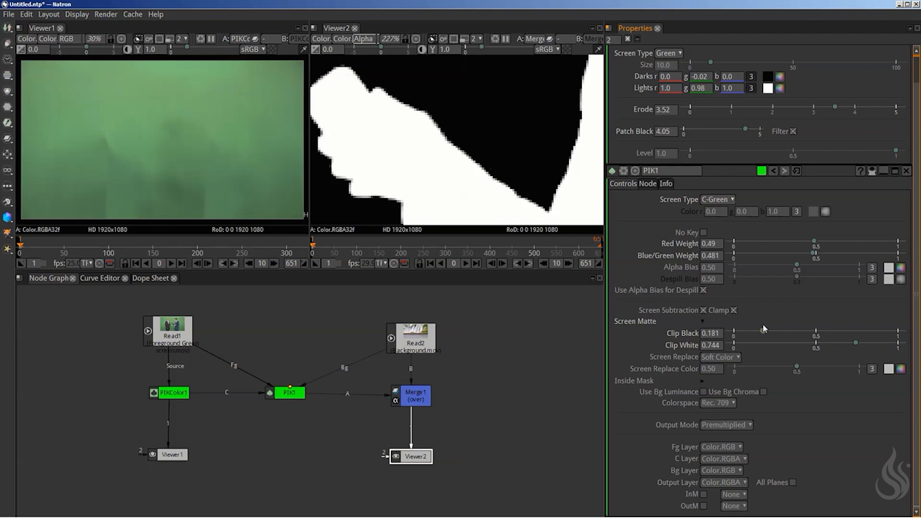
pyautogui.scroll(-2, 457, 164)
pyautogui.scroll(-8, 487, 154)
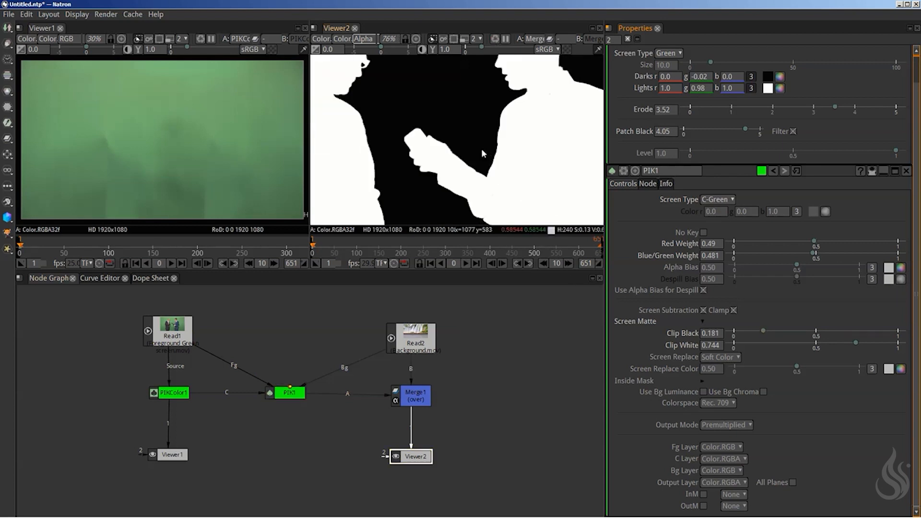
pyautogui.scroll(-8, 482, 151)
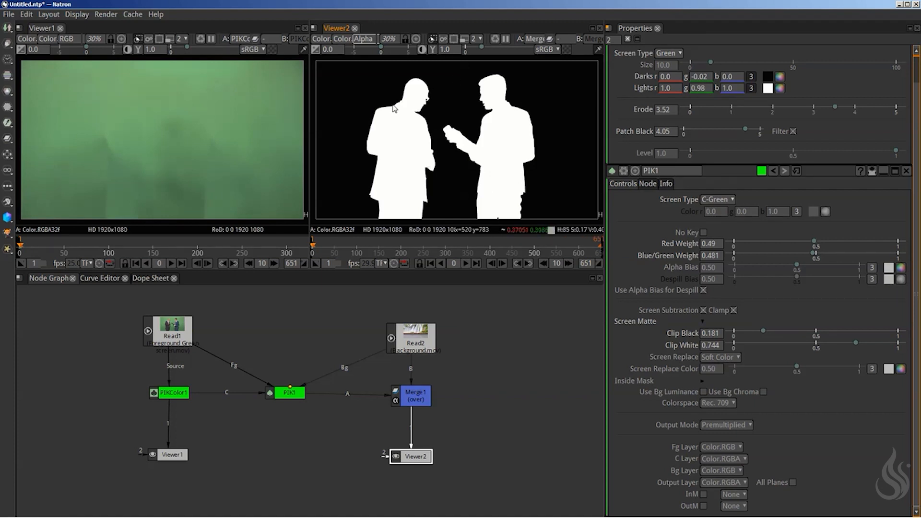
pyautogui.click(367, 40)
pyautogui.click(365, 60)
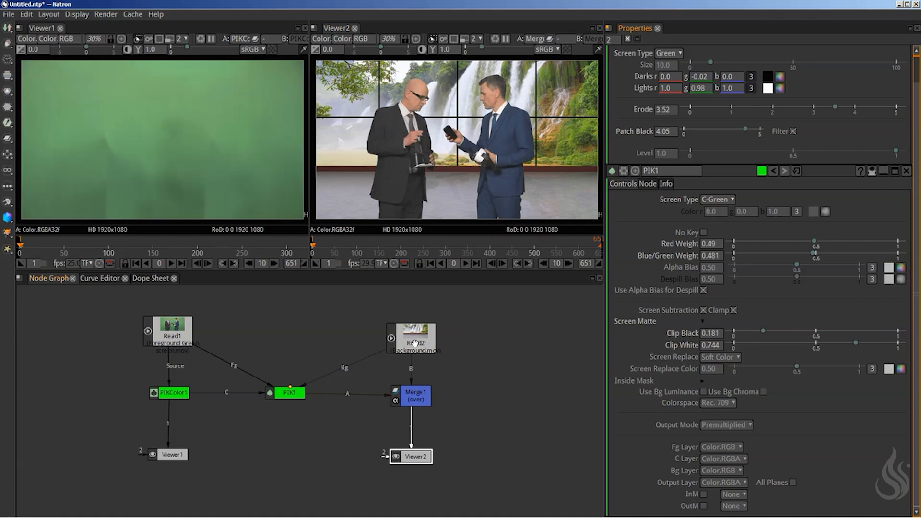
# Move Read2, Merge1 and Viewer2 farther away from PIK1 to make room in the node graph.
pyautogui.moveTo(415, 342); pyautogui.dragTo(491, 342)
pyautogui.moveTo(424, 406); pyautogui.dragTo(492, 406)
pyautogui.moveTo(415, 457); pyautogui.dragTo(470, 455)
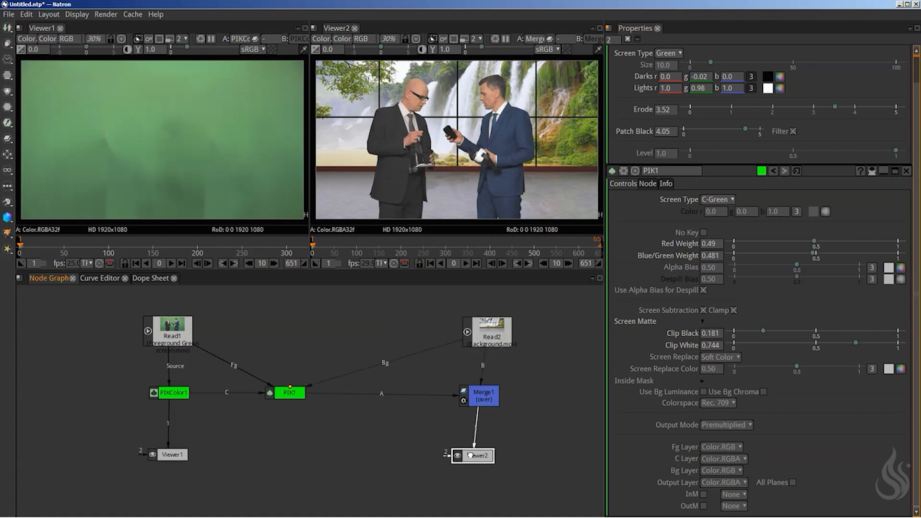
pyautogui.click(349, 408)
# Insert a Despill node after PIK1 and place it on the connection between PIK1 and Merge1.
pyautogui.click(289, 394)
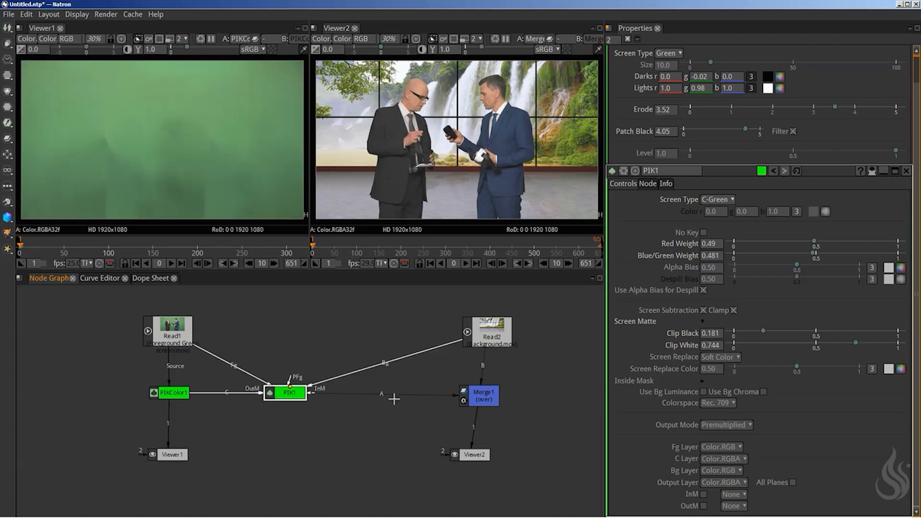
pyautogui.press('Tab')
pyautogui.write('espil')
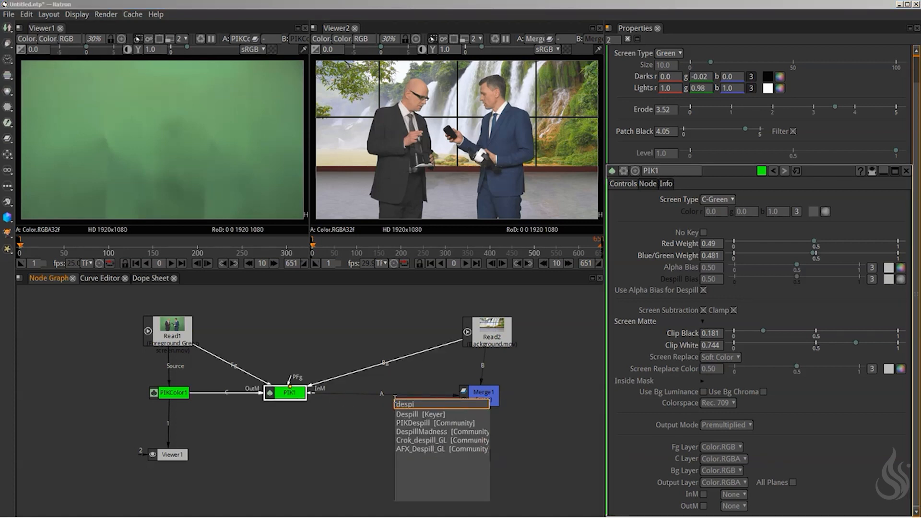
pyautogui.press('Return')
pyautogui.moveTo(297, 415); pyautogui.dragTo(372, 406)
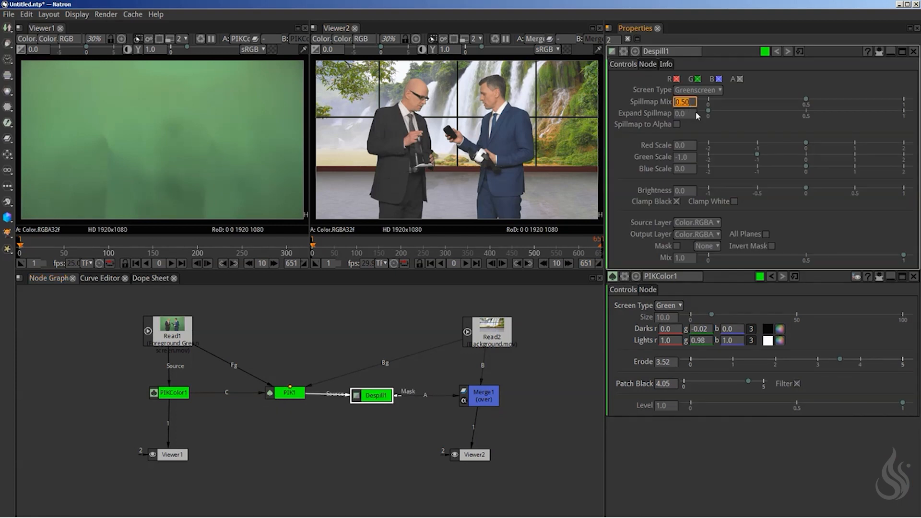
# Set the Despill node's Expand Spillmap to 0.169 while checking the edge of the younger man's face up close.
pyautogui.click(487, 96)
pyautogui.scroll(10, 485, 94)
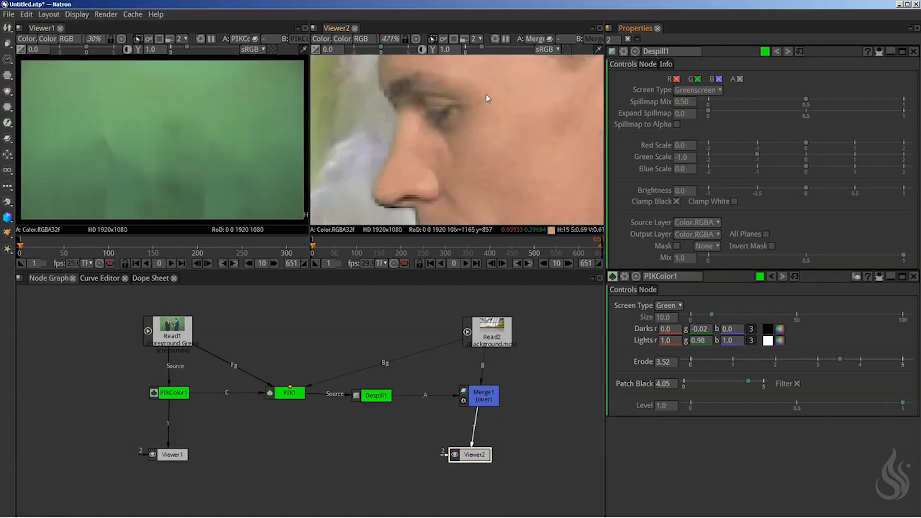
pyautogui.scroll(2, 456, 139)
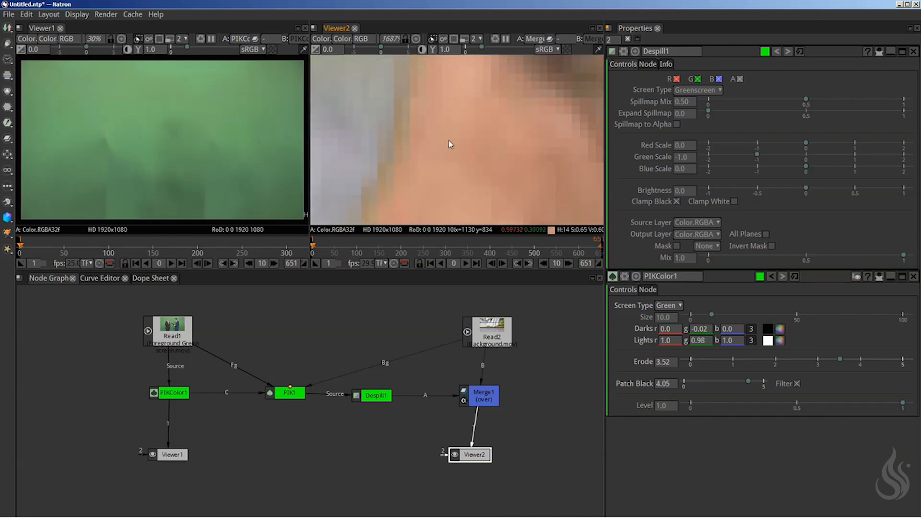
pyautogui.scroll(2, 448, 140)
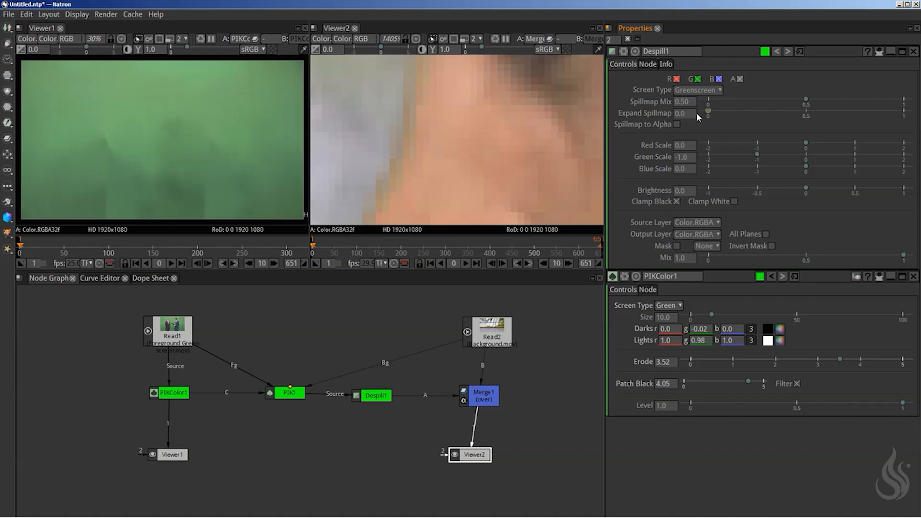
pyautogui.click(709, 112)
pyautogui.moveTo(709, 111); pyautogui.dragTo(739, 107)
pyautogui.moveTo(739, 111)
pyautogui.moveTo(739, 112); pyautogui.dragTo(741, 112)
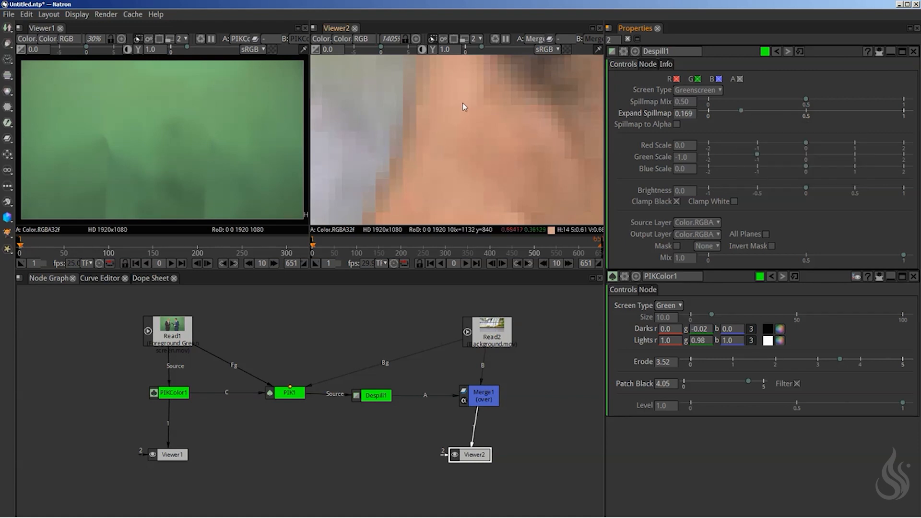
# Examine the keyed edges around both men's faces for green spill, and fit the whole composite in Viewer2.
pyautogui.scroll(-15, 462, 103)
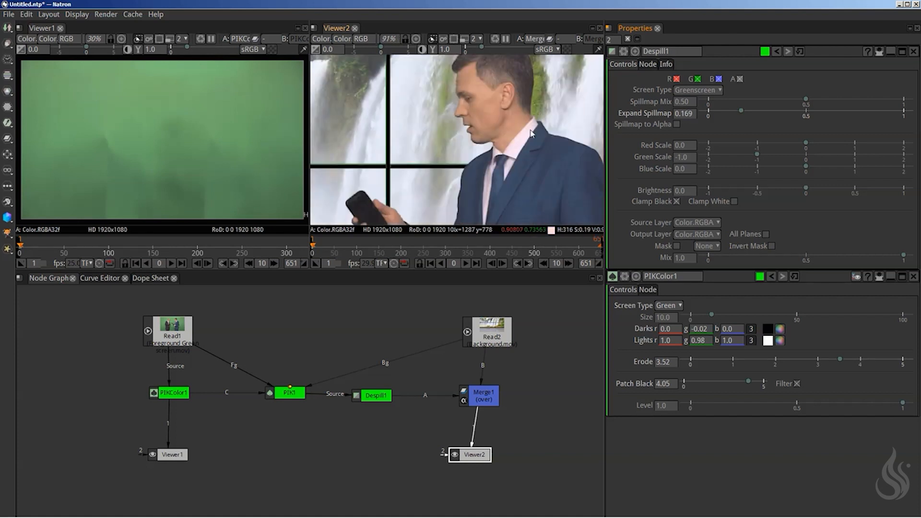
pyautogui.scroll(-4, 530, 133)
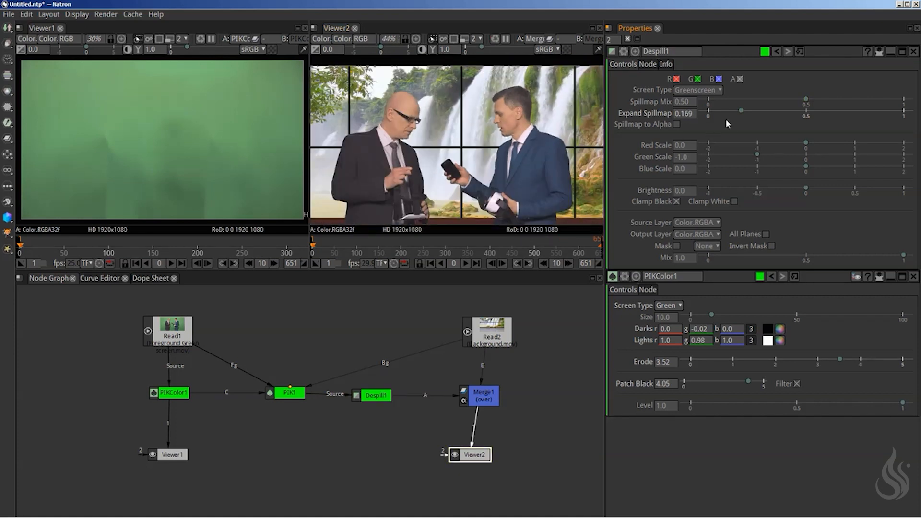
pyautogui.scroll(14, 571, 105)
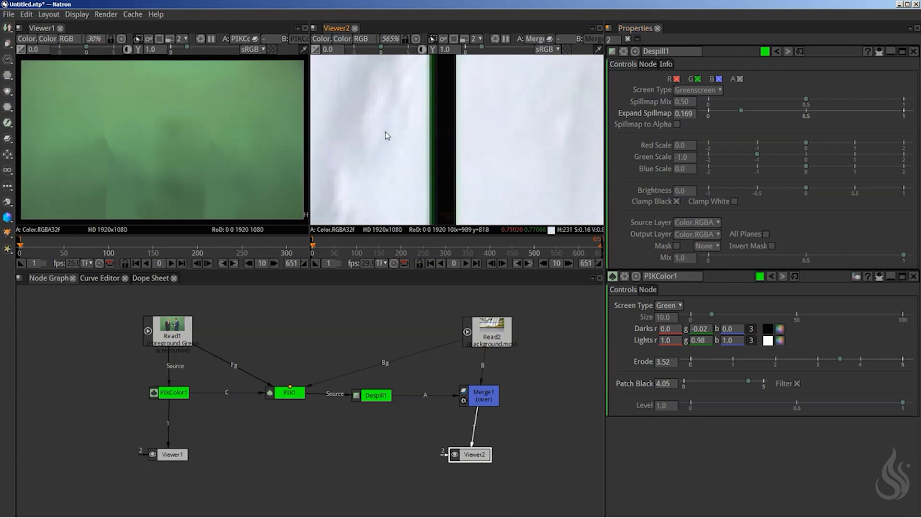
pyautogui.scroll(5, 468, 116)
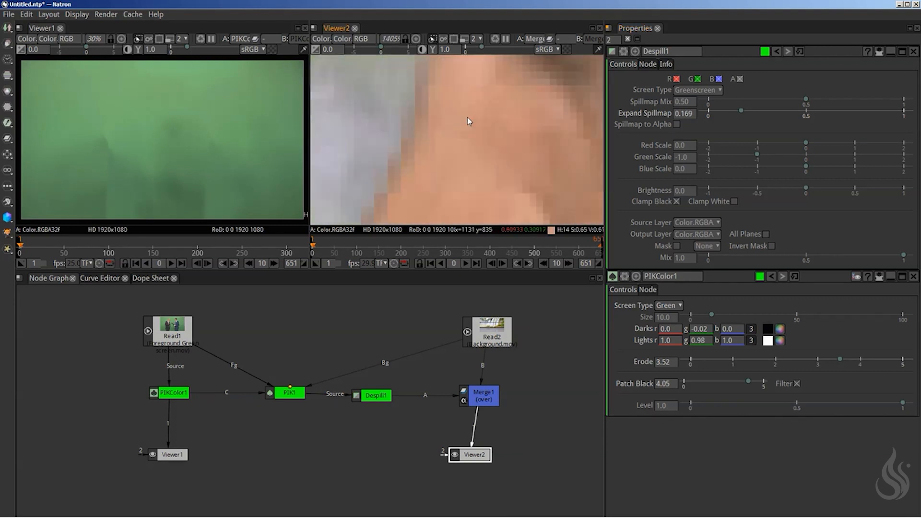
pyautogui.scroll(-7, 467, 117)
pyautogui.moveTo(413, 126); pyautogui.dragTo(656, 107)
pyautogui.moveTo(330, 133); pyautogui.dragTo(654, 129)
pyautogui.scroll(5, 454, 143)
pyautogui.moveTo(454, 143); pyautogui.dragTo(597, 88)
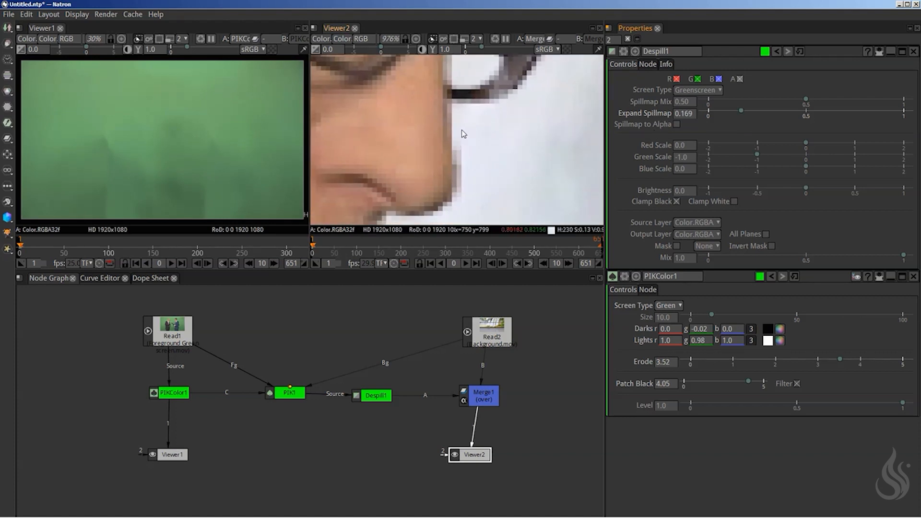
pyautogui.press('f')
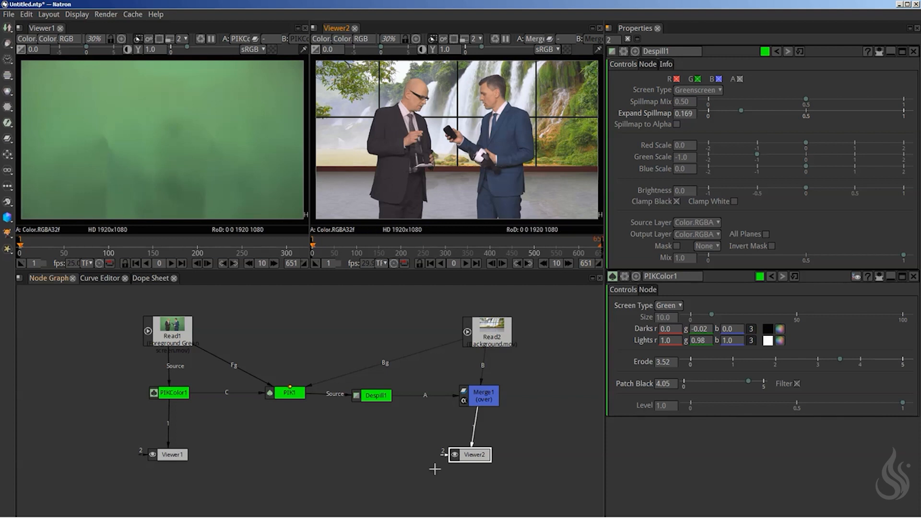
# Move Despill1 closer to Merge1, and show PIK1's settings with the Screen Matte group collapsed.
pyautogui.moveTo(371, 398); pyautogui.dragTo(393, 397)
pyautogui.click(271, 399)
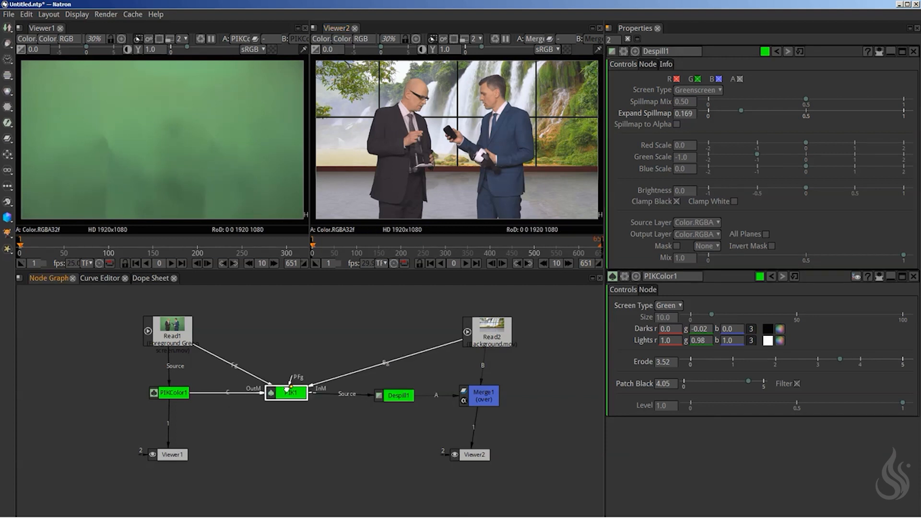
pyautogui.doubleClick(289, 394)
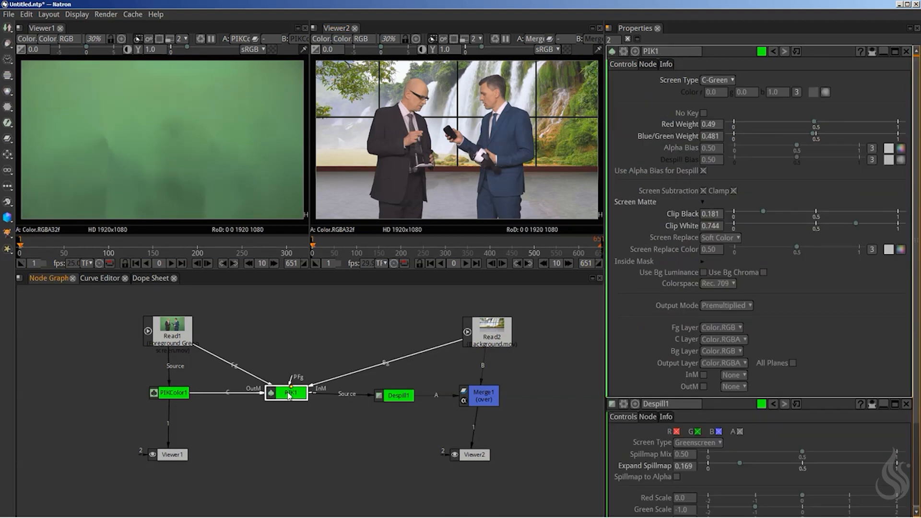
pyautogui.moveTo(288, 394); pyautogui.dragTo(291, 395)
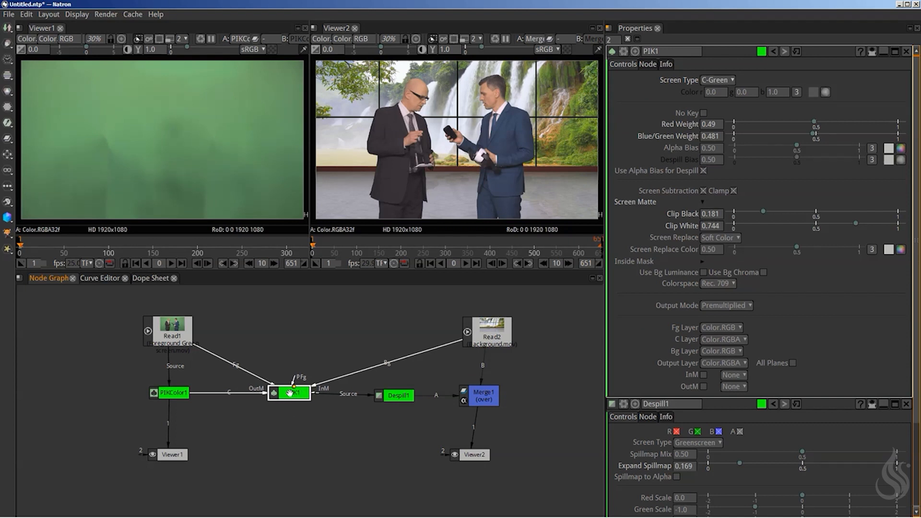
pyautogui.moveTo(289, 394)
pyautogui.click(169, 392)
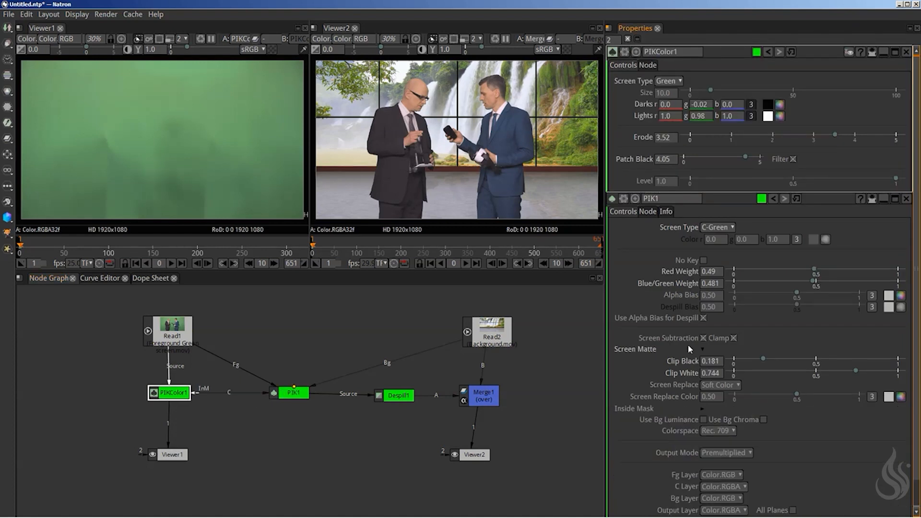
pyautogui.scroll(-1, 689, 349)
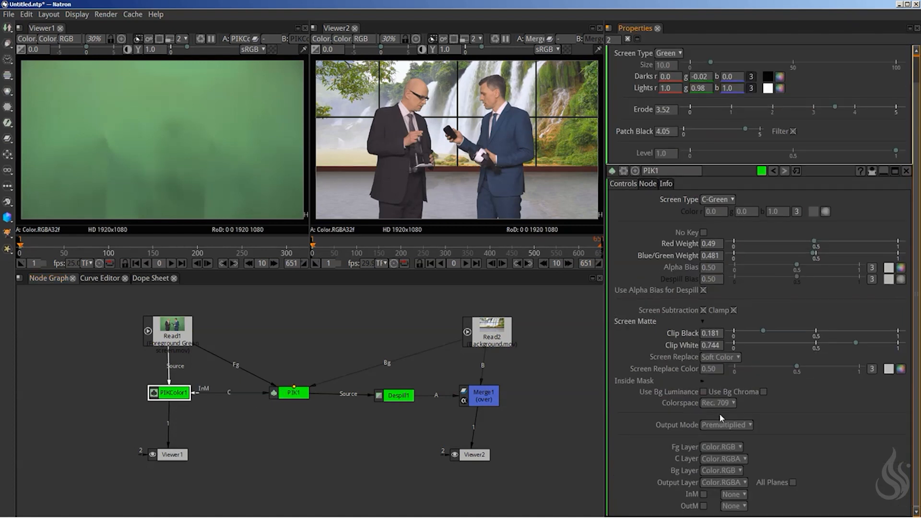
pyautogui.click(702, 320)
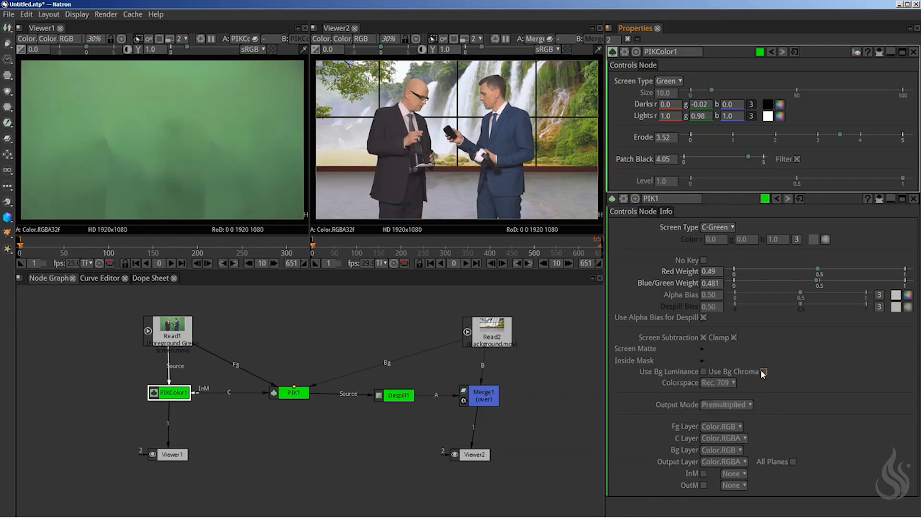
# Examine the keyed edge along the younger man's hair and the back of his head up close in Viewer2.
pyautogui.moveTo(520, 104); pyautogui.dragTo(442, 149)
pyautogui.scroll(8, 415, 154)
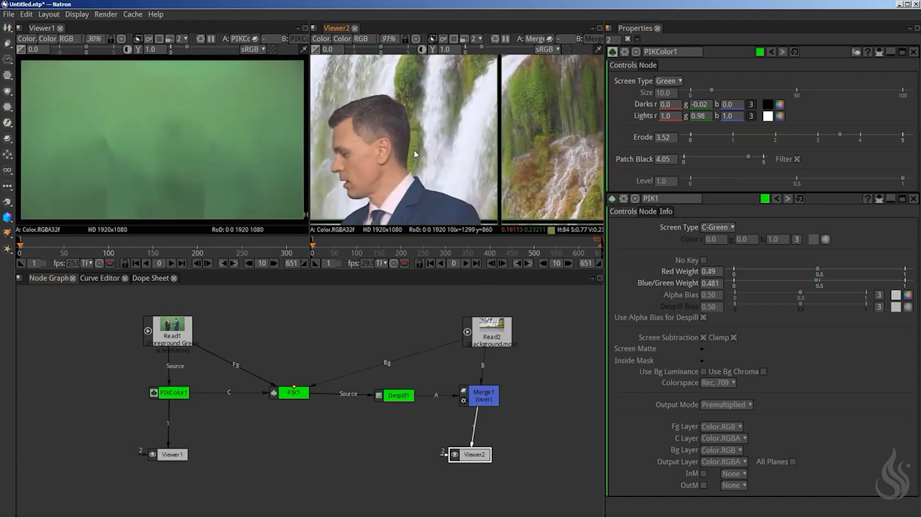
pyautogui.scroll(15, 415, 154)
pyautogui.scroll(3, 477, 158)
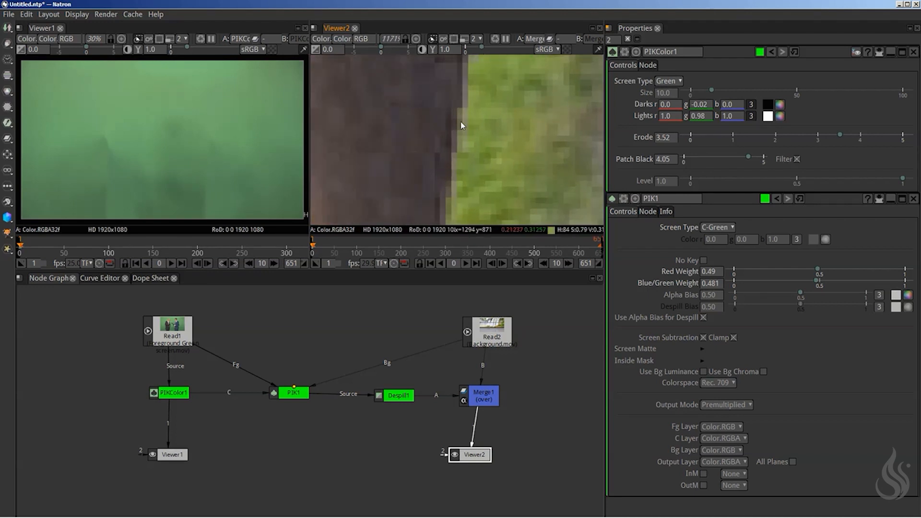
pyautogui.scroll(-5, 460, 121)
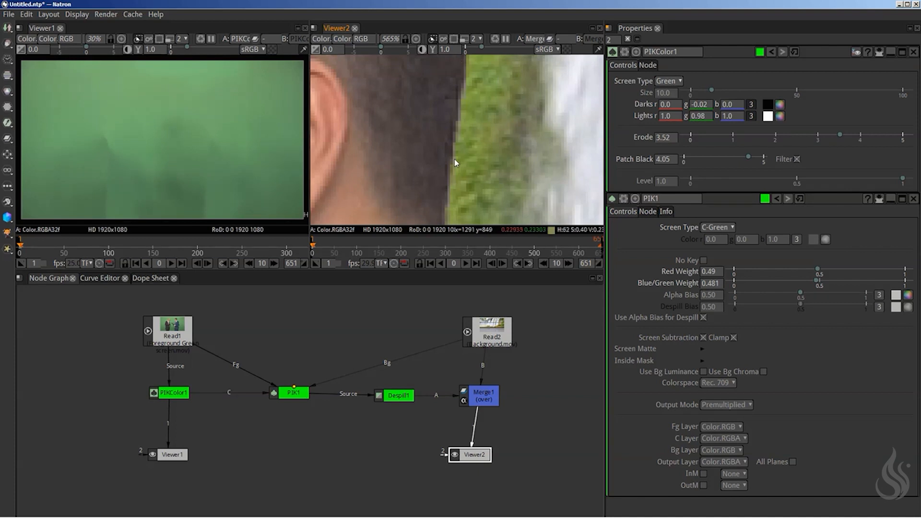
pyautogui.scroll(5, 451, 144)
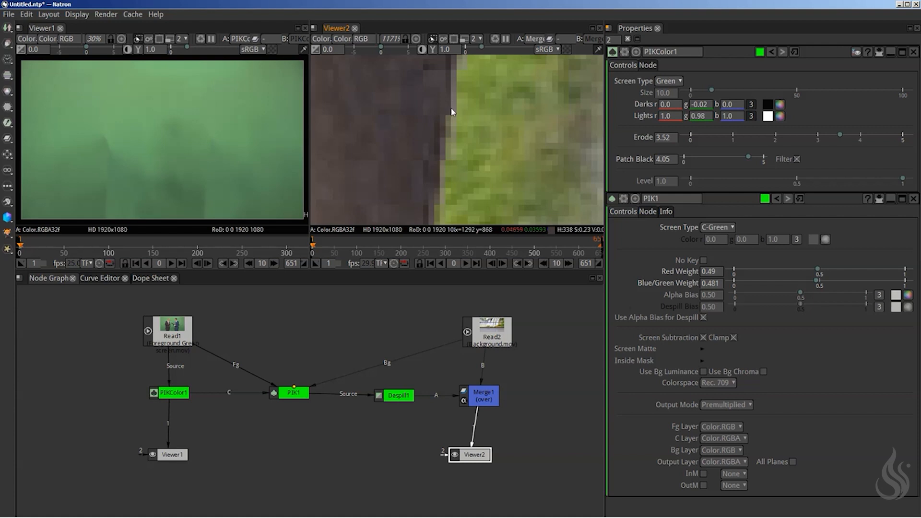
pyautogui.scroll(-5, 450, 104)
pyautogui.scroll(5, 449, 175)
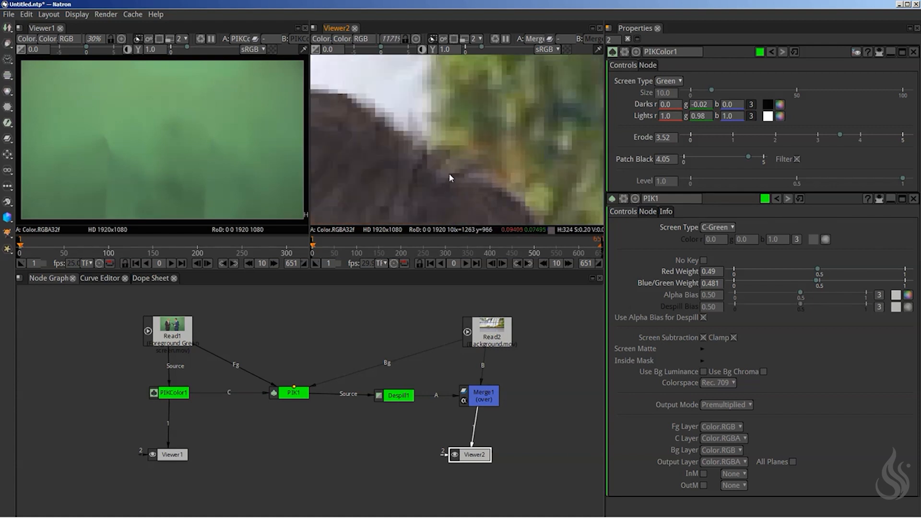
pyautogui.scroll(-3, 450, 129)
pyautogui.scroll(2, 449, 131)
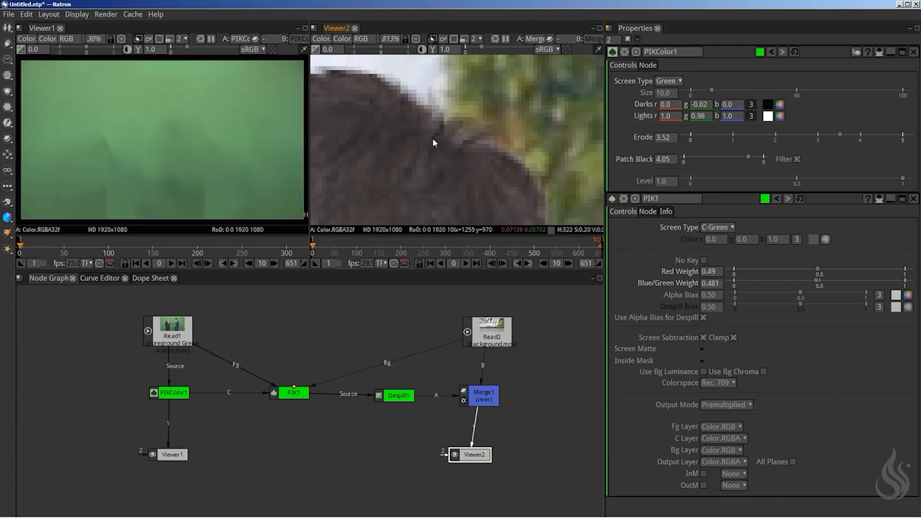
pyautogui.scroll(-5, 436, 133)
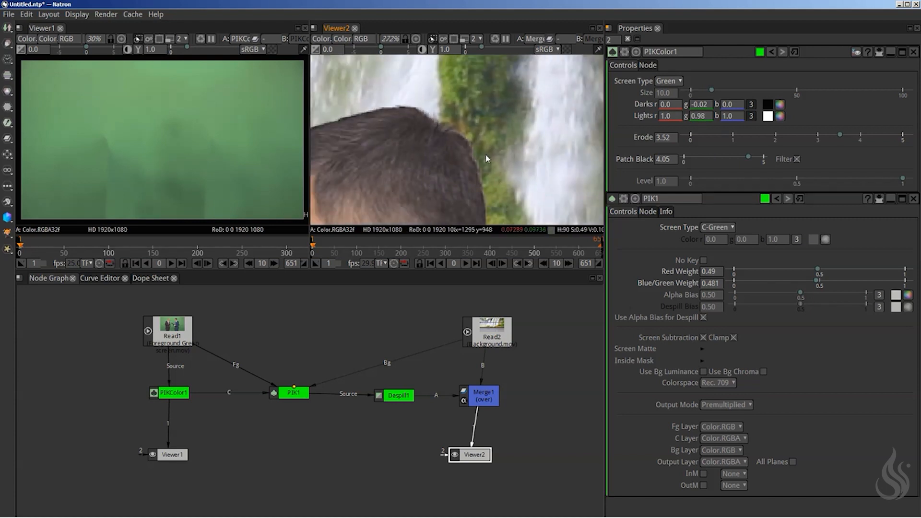
pyautogui.moveTo(499, 179); pyautogui.dragTo(463, 83)
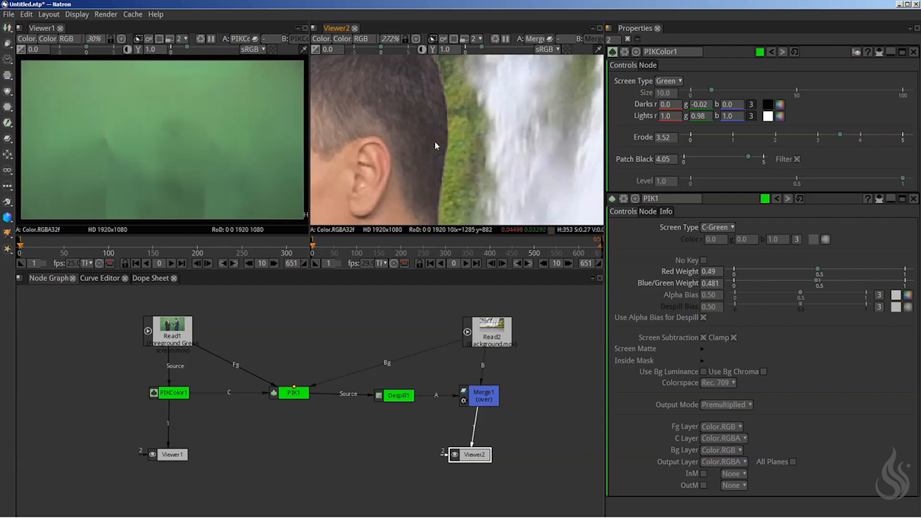
pyautogui.scroll(6, 451, 146)
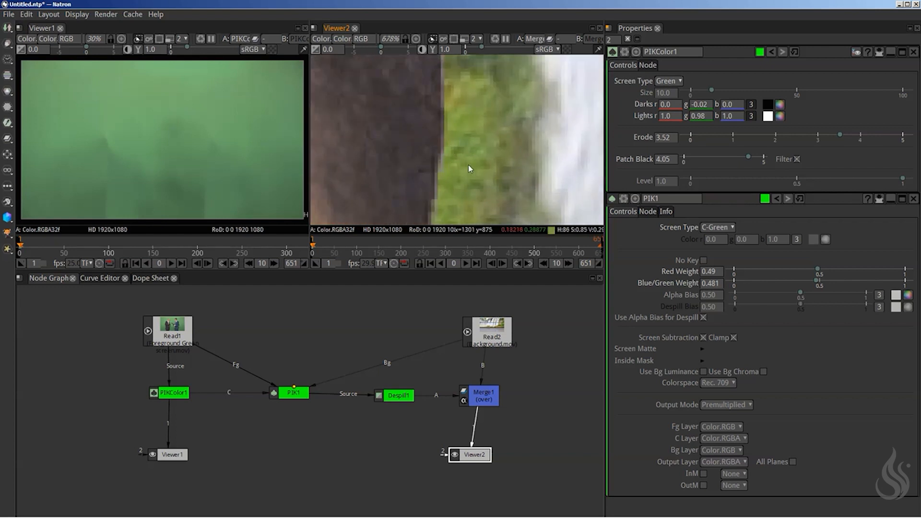
pyautogui.scroll(4, 470, 171)
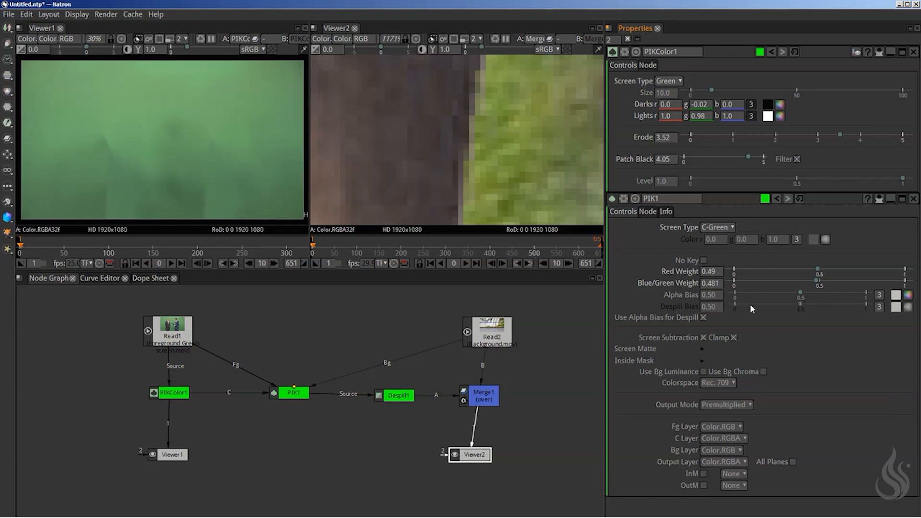
# Enable Use Bg Chroma on PIK1, switching it on and off to compare the hair edge against the background.
pyautogui.click(764, 372)
pyautogui.click(764, 372)
pyautogui.click(763, 372)
pyautogui.click(764, 372)
pyautogui.click(763, 372)
pyautogui.click(764, 373)
pyautogui.click(765, 372)
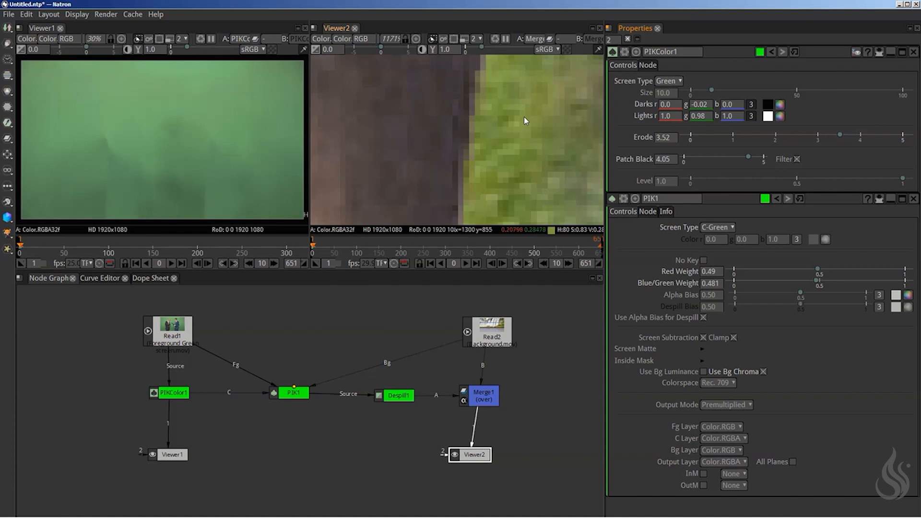
# Examine the younger man's forehead, ear and hair edges in Viewer2 with the background chroma applied.
pyautogui.scroll(-13, 465, 136)
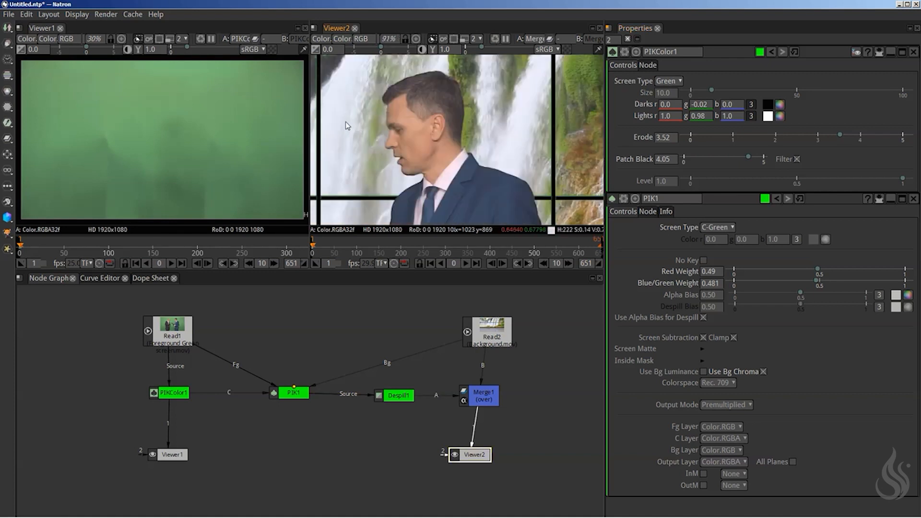
pyautogui.moveTo(345, 123); pyautogui.dragTo(441, 124)
pyautogui.scroll(6, 494, 111)
pyautogui.scroll(5, 452, 182)
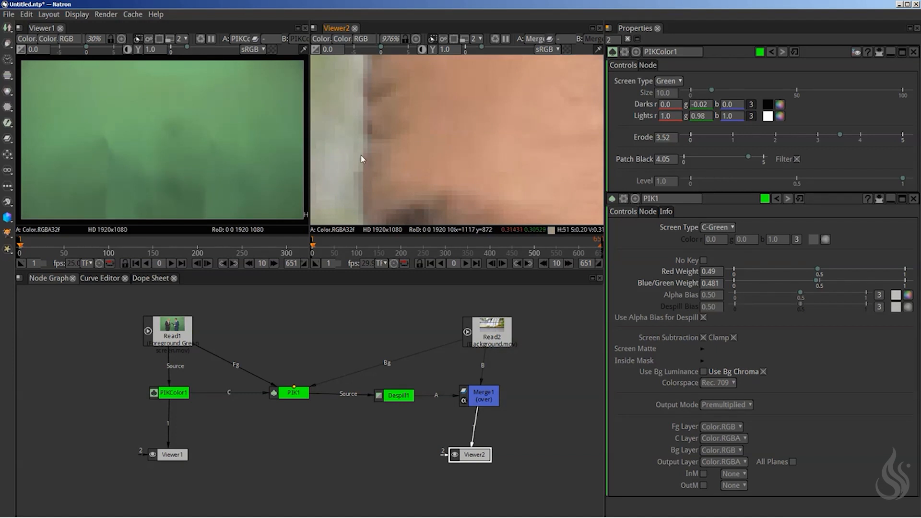
pyautogui.moveTo(566, 139); pyautogui.dragTo(336, 118)
pyautogui.moveTo(585, 125); pyautogui.dragTo(336, 98)
pyautogui.scroll(-4, 417, 158)
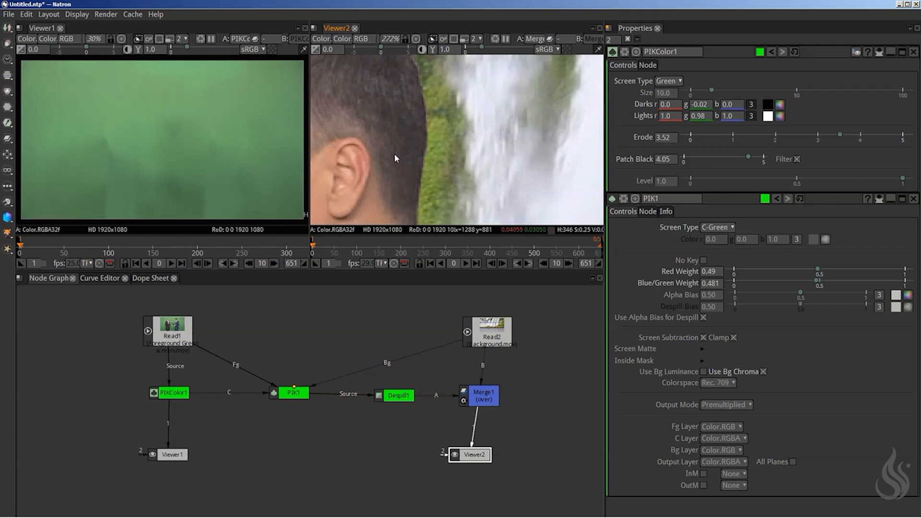
pyautogui.scroll(-2, 468, 126)
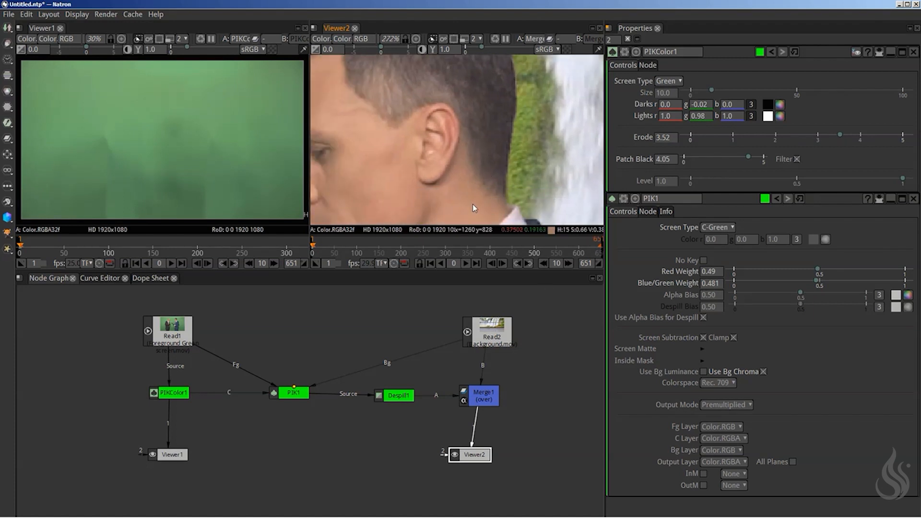
pyautogui.scroll(-5, 408, 152)
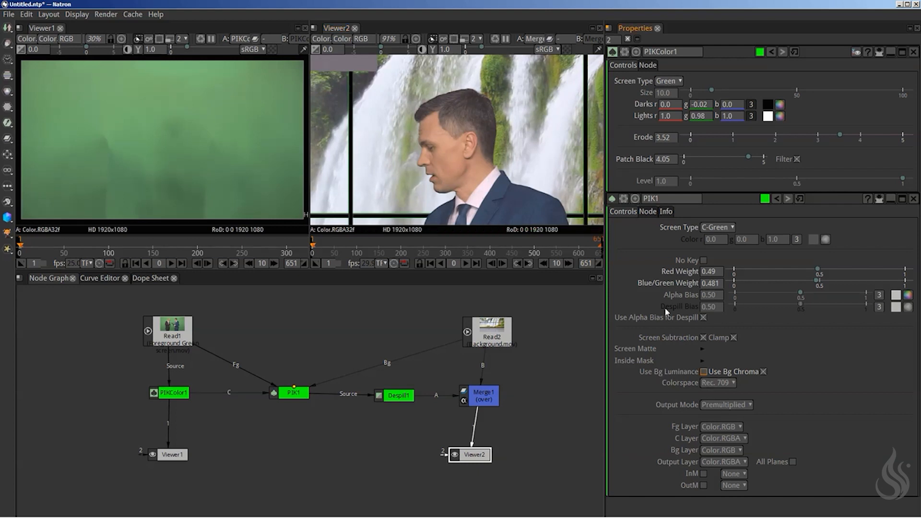
# Enable Use Bg Luminance on PIK1, switching it on and off to compare the edge at the back of the younger man's head.
pyautogui.scroll(5, 454, 139)
pyautogui.moveTo(570, 138); pyautogui.dragTo(405, 124)
pyautogui.scroll(4, 407, 125)
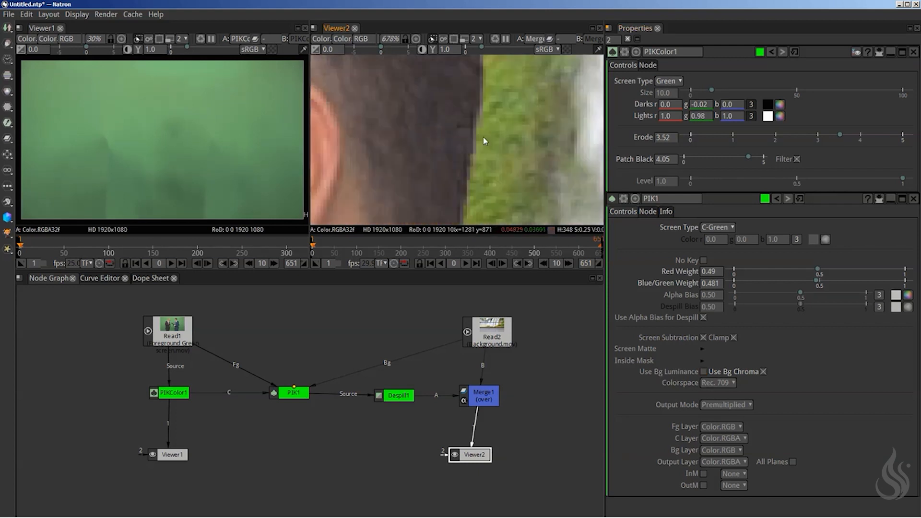
pyautogui.click(704, 373)
pyautogui.click(704, 373)
pyautogui.click(704, 372)
pyautogui.click(704, 372)
pyautogui.click(704, 373)
pyautogui.scroll(-8, 462, 144)
# Nudge PIK1 closer to Despill1 in the node graph and review the whole composite in Viewer2.
pyautogui.click(293, 393)
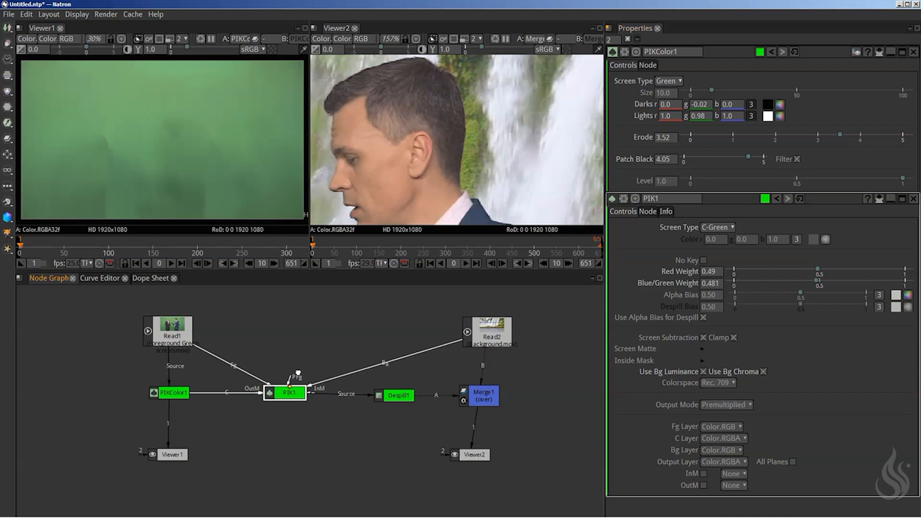
pyautogui.scroll(-2, 459, 129)
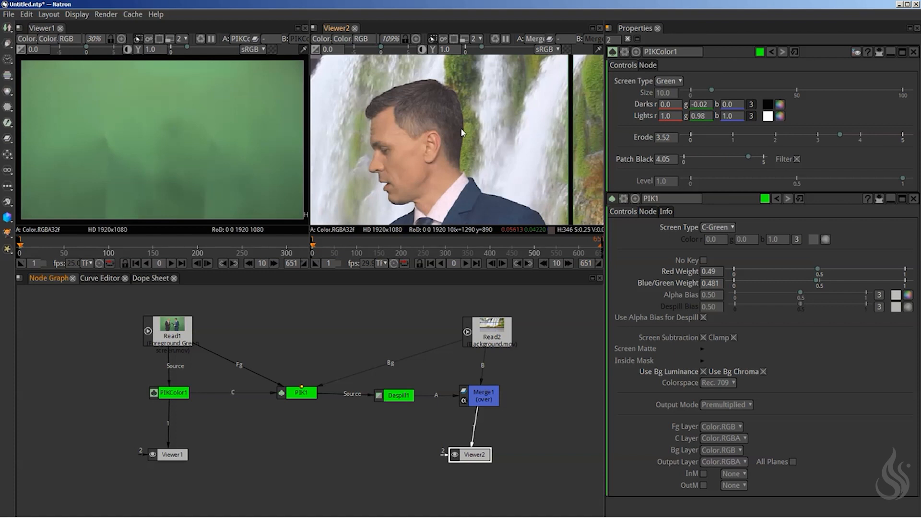
pyautogui.press('f')
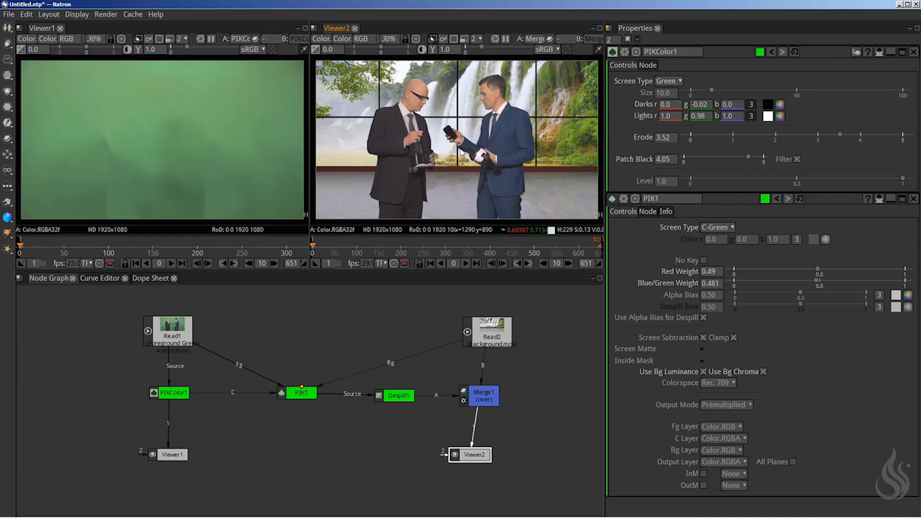
pyautogui.click(297, 399)
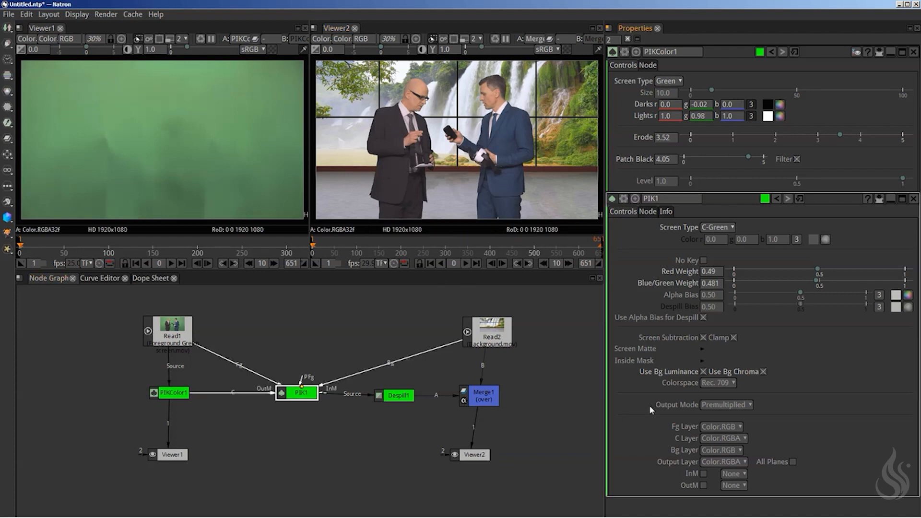
pyautogui.moveTo(663, 378)
pyautogui.scroll(3, 524, 145)
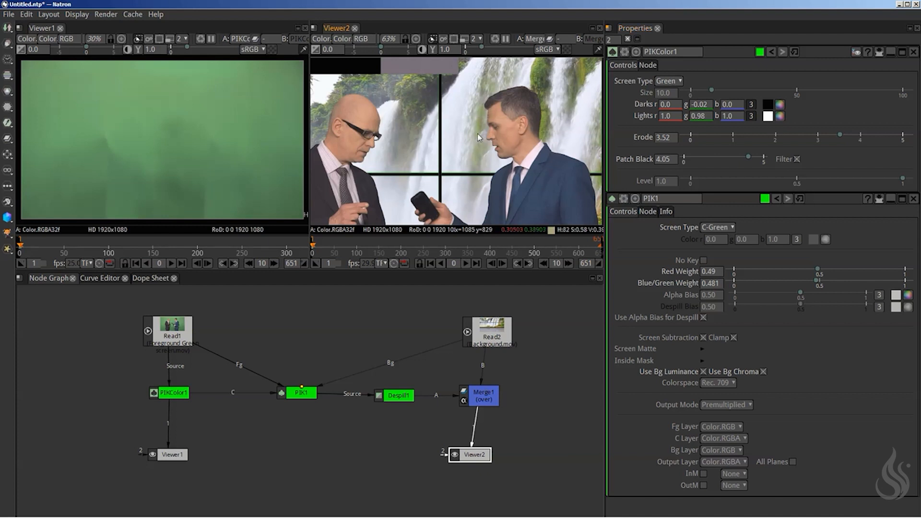
pyautogui.press('f')
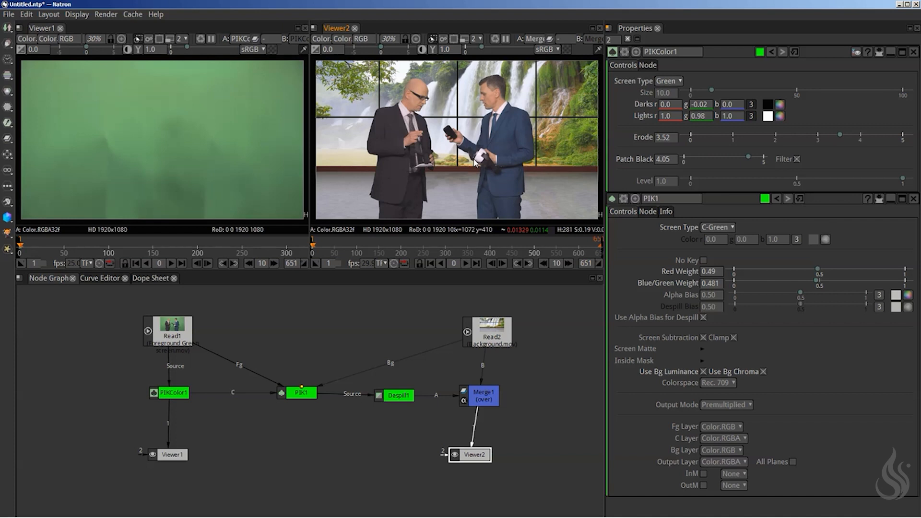
# Move Read2, Merge1 and Viewer2 farther away from Despill1 to make room for another node.
pyautogui.moveTo(265, 318); pyautogui.dragTo(192, 316)
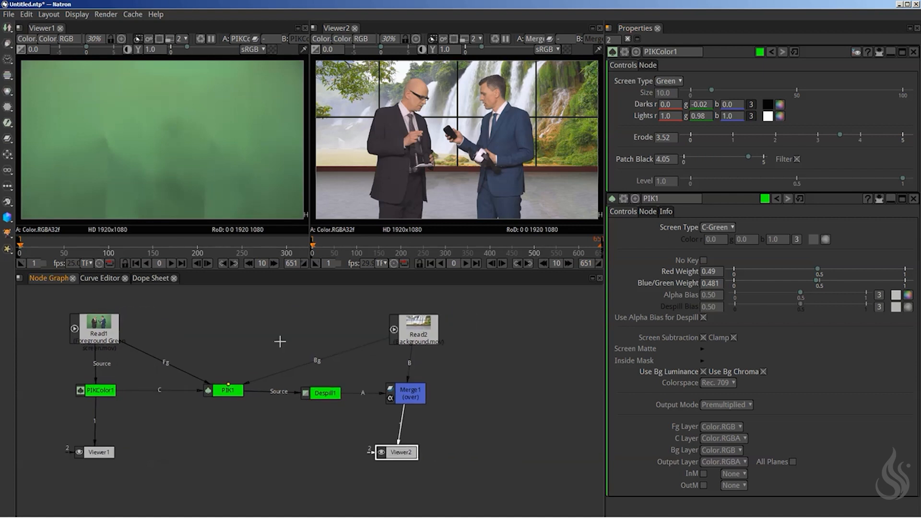
pyautogui.moveTo(419, 326); pyautogui.dragTo(500, 321)
pyautogui.moveTo(419, 386); pyautogui.dragTo(497, 387)
pyautogui.moveTo(396, 452); pyautogui.dragTo(485, 452)
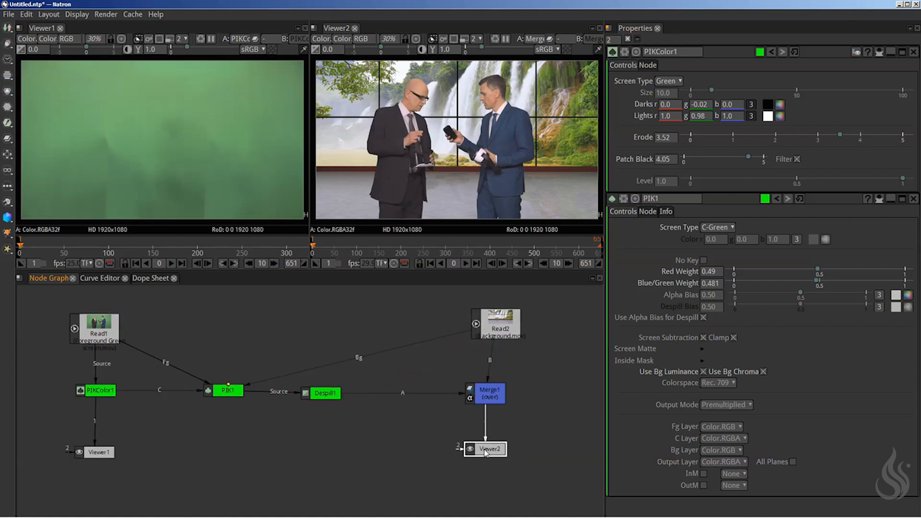
# Insert a ColorCorrect node after Despill1 and place it on the connection between Despill1 and Merge1.
pyautogui.click(331, 399)
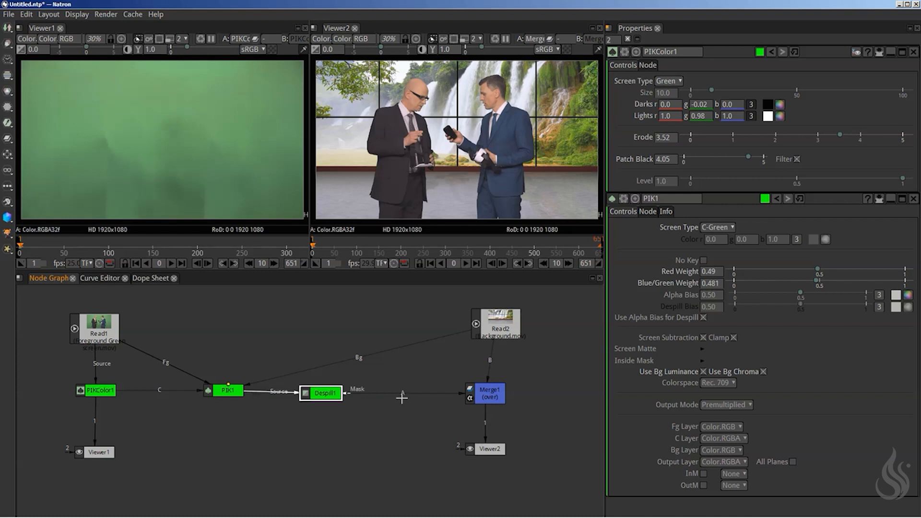
pyautogui.press('Tab')
pyautogui.write('colorc')
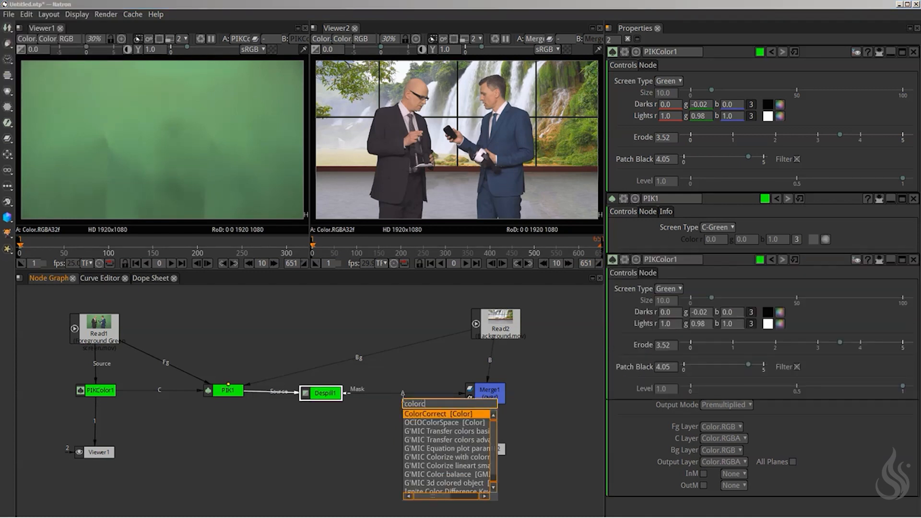
pyautogui.press('Return')
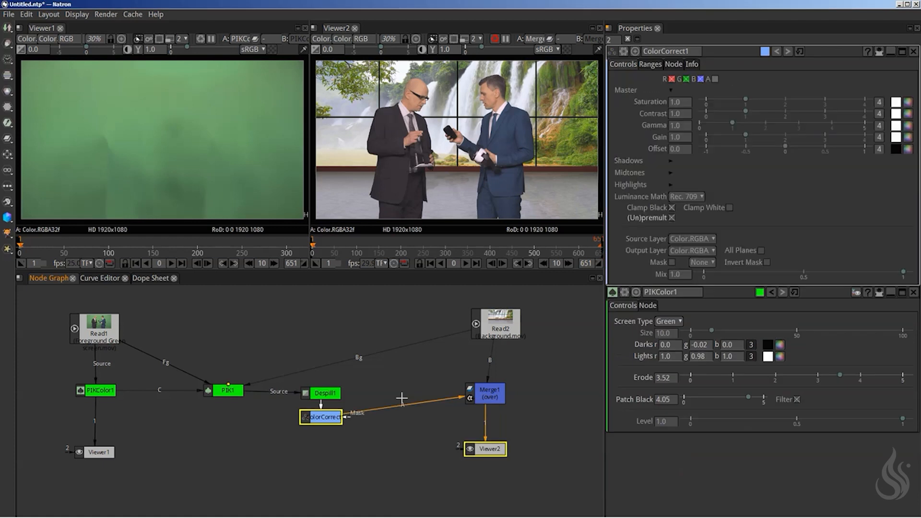
pyautogui.moveTo(358, 416); pyautogui.dragTo(411, 396)
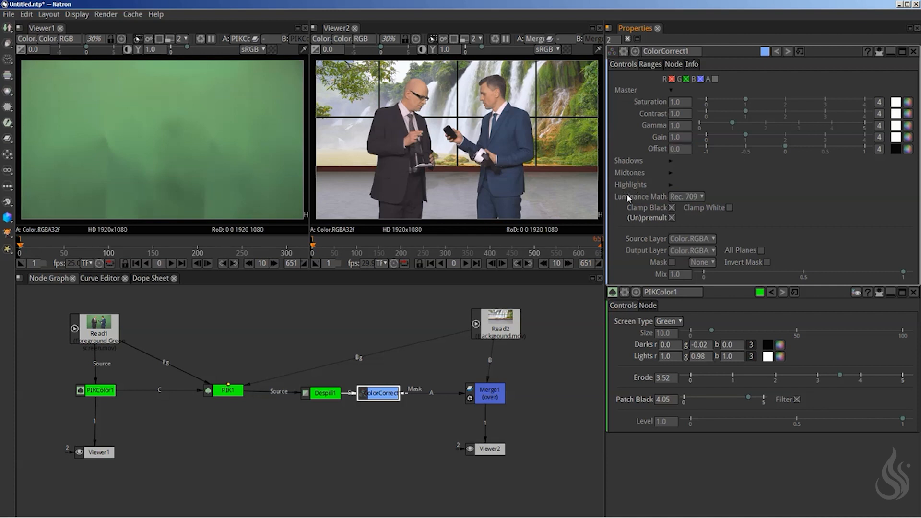
# Set the master Gain of ColorCorrect1 to 1.1 to brighten the foreground men.
pyautogui.click(680, 137)
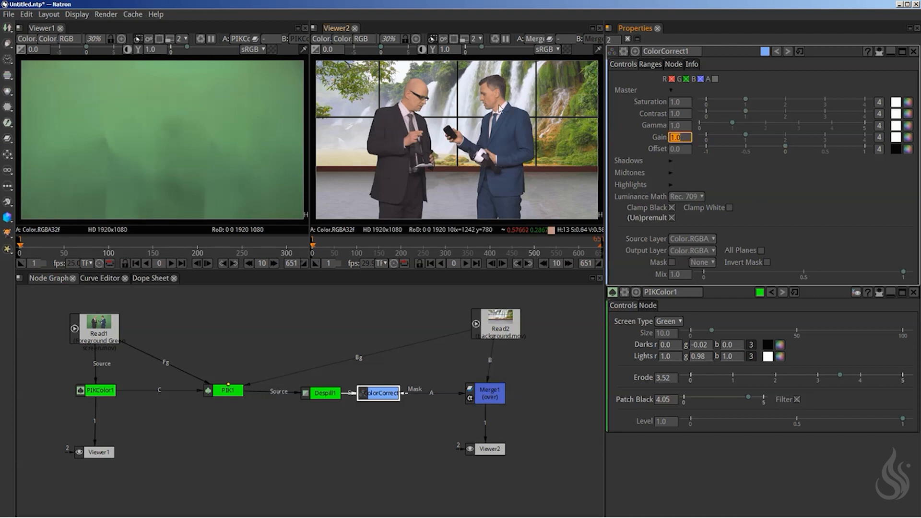
pyautogui.click(499, 108)
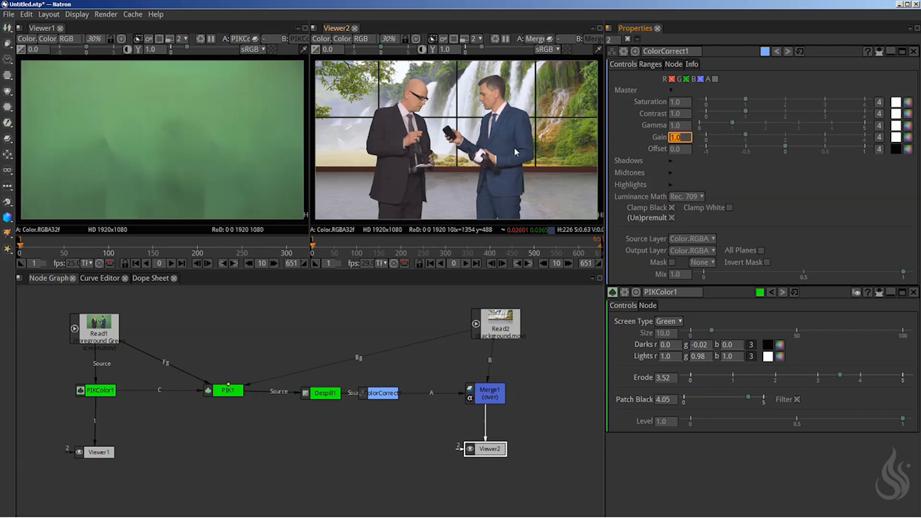
pyautogui.write('1.1')
pyautogui.press('Return')
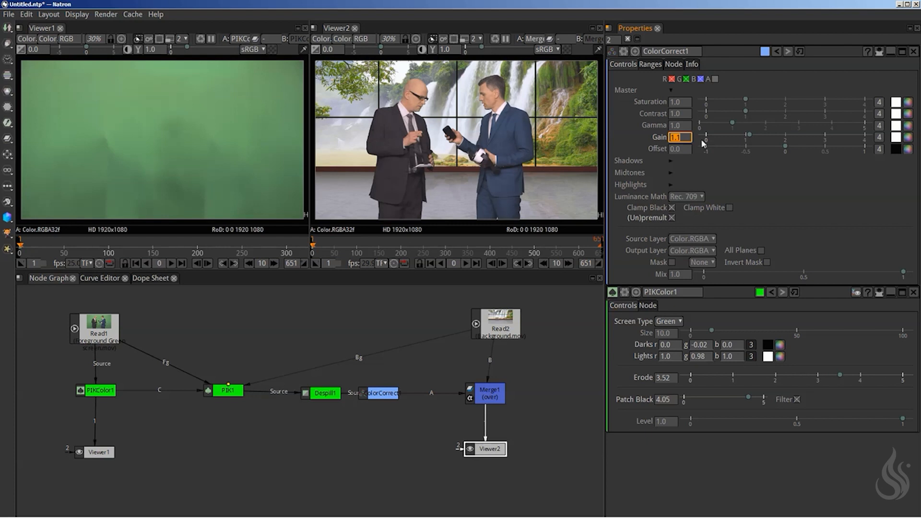
# Set the master Contrast of ColorCorrect1 to 1.1 and its master Gain to 1.2.
pyautogui.click(684, 114)
pyautogui.write('1.1')
pyautogui.press('Return')
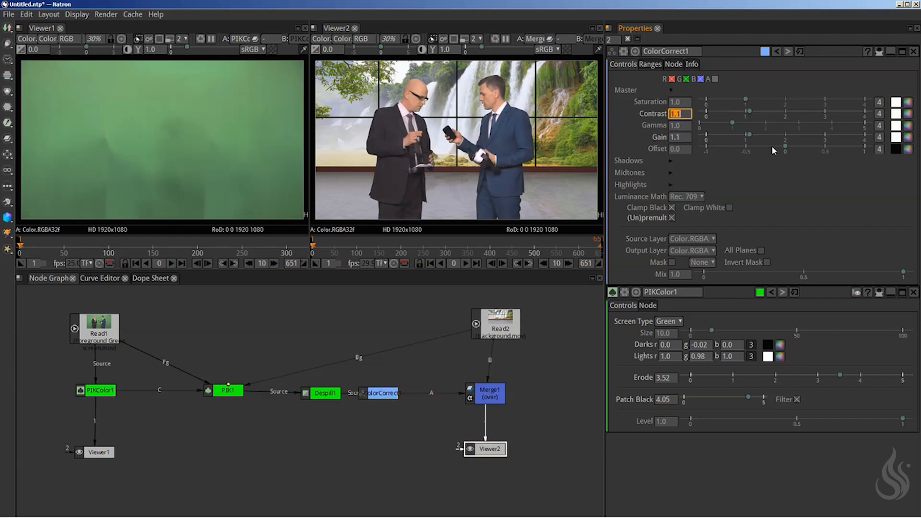
pyautogui.write('1.2')
pyautogui.press('Return')
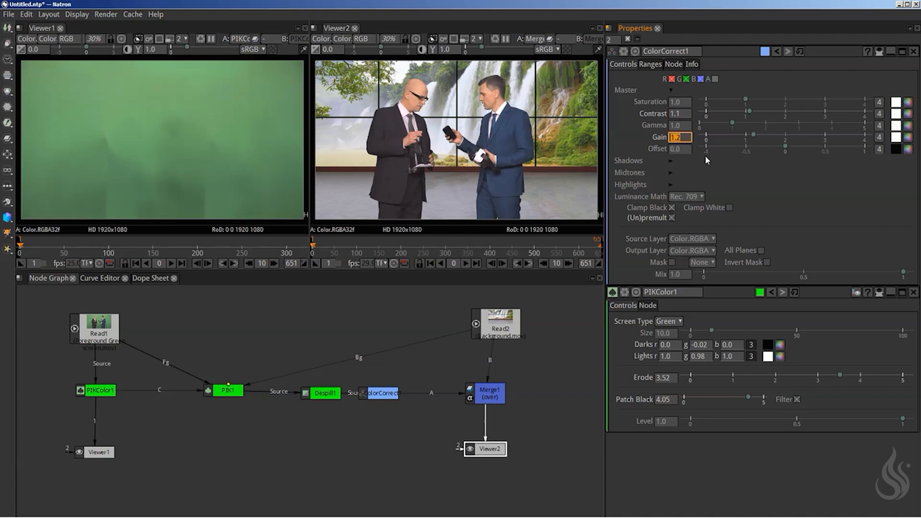
# Compare the composite with ColorCorrect1 disabled and enabled, and look over its Shadows correction settings.
pyautogui.click(386, 394)
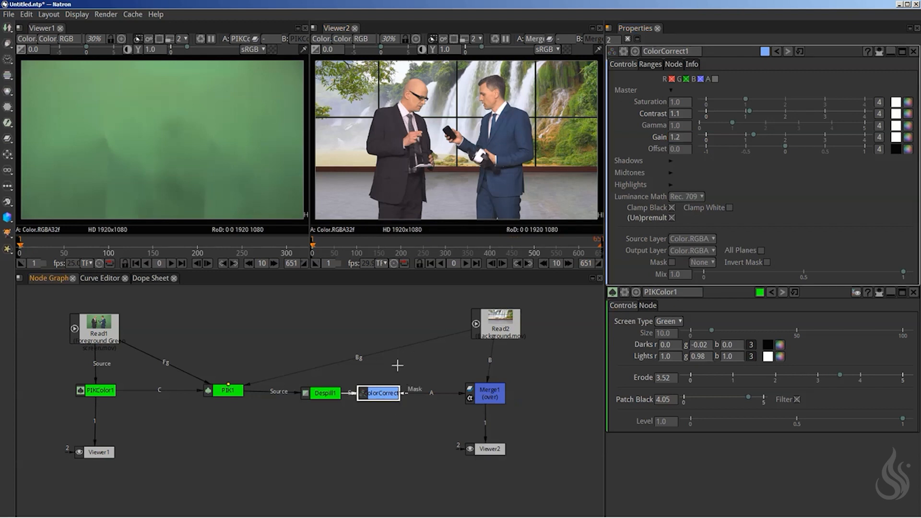
pyautogui.press('d')
pyautogui.press('d')
pyautogui.press('d')
pyautogui.press('d')
pyautogui.press('d')
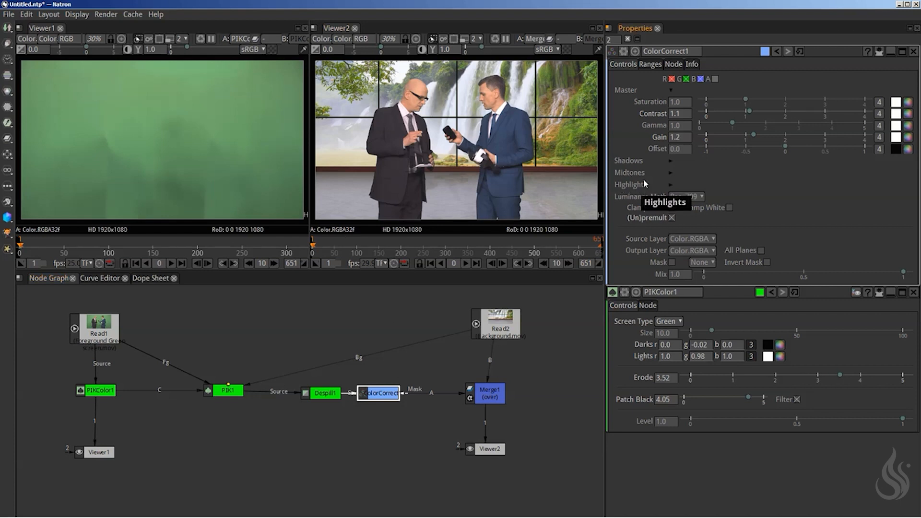
pyautogui.click(670, 160)
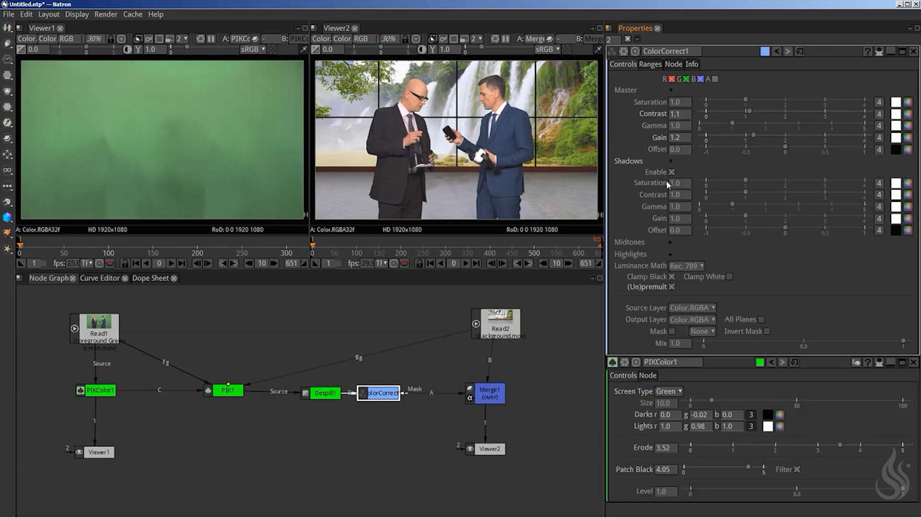
pyautogui.click(671, 162)
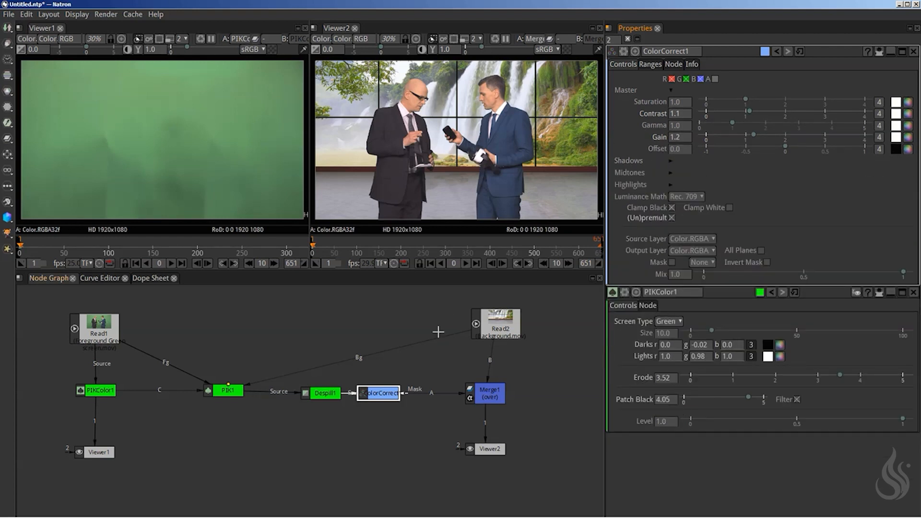